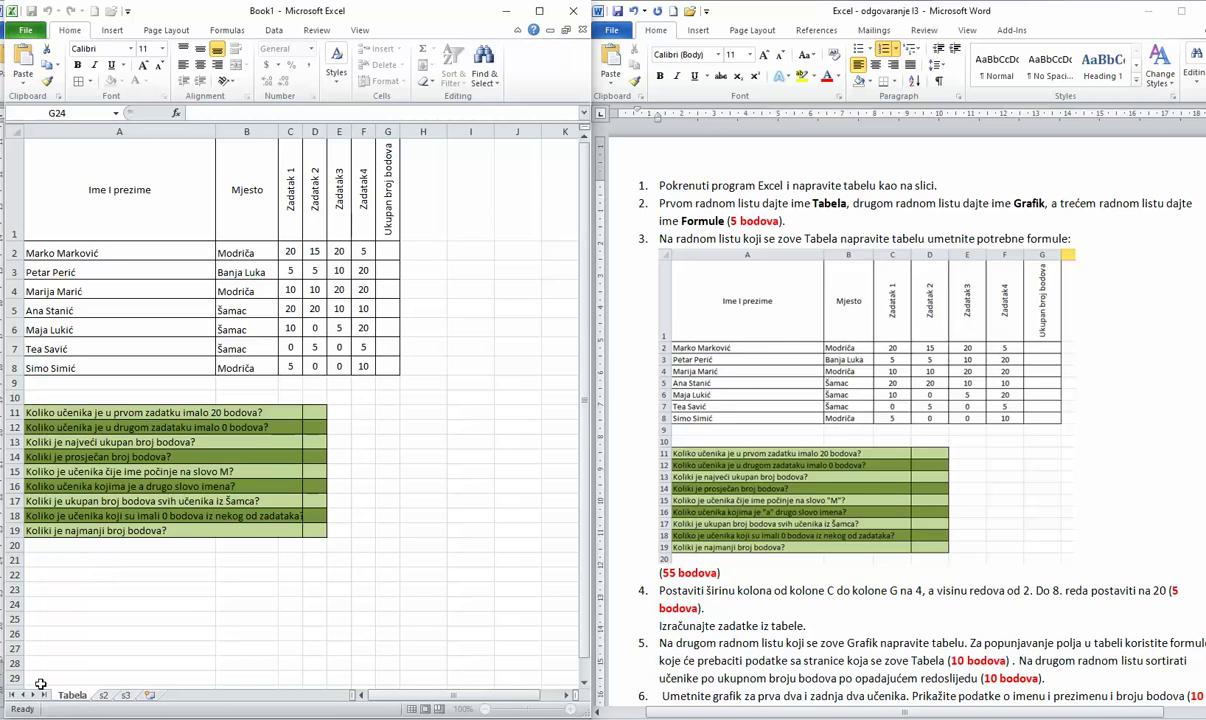
Step: Rename the second sheet to Grafik
right_click(101, 695)
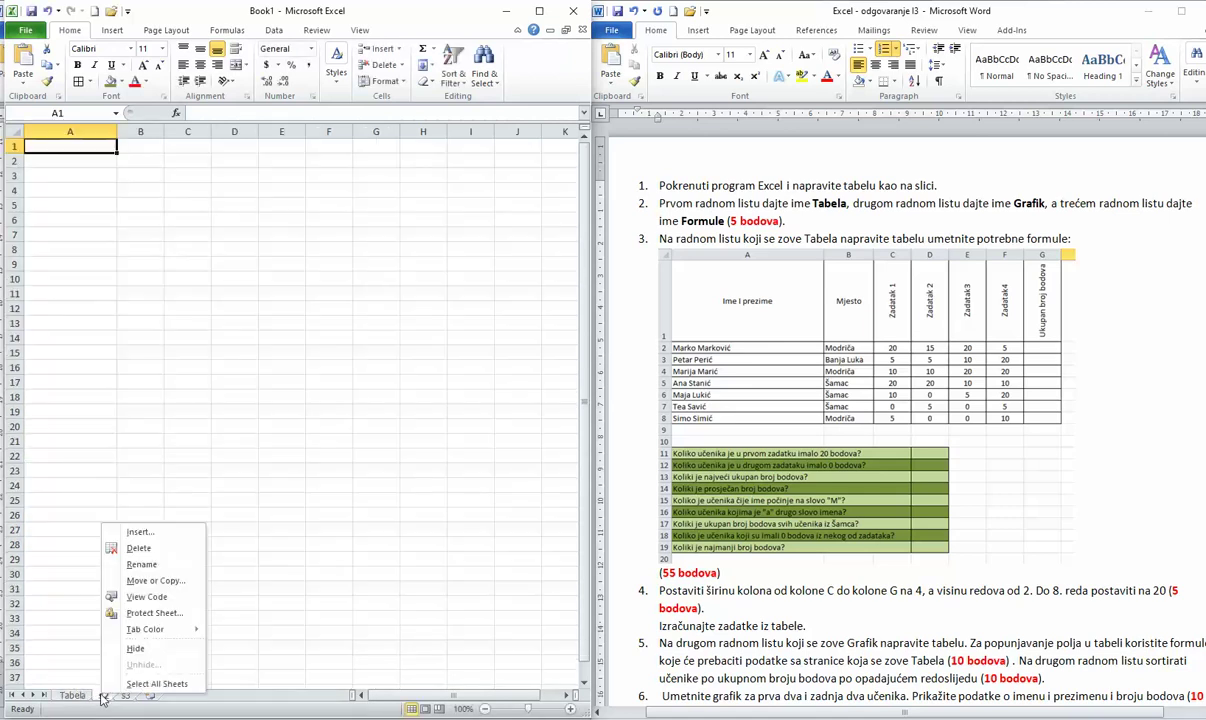
left_click(141, 564)
type("Grafik")
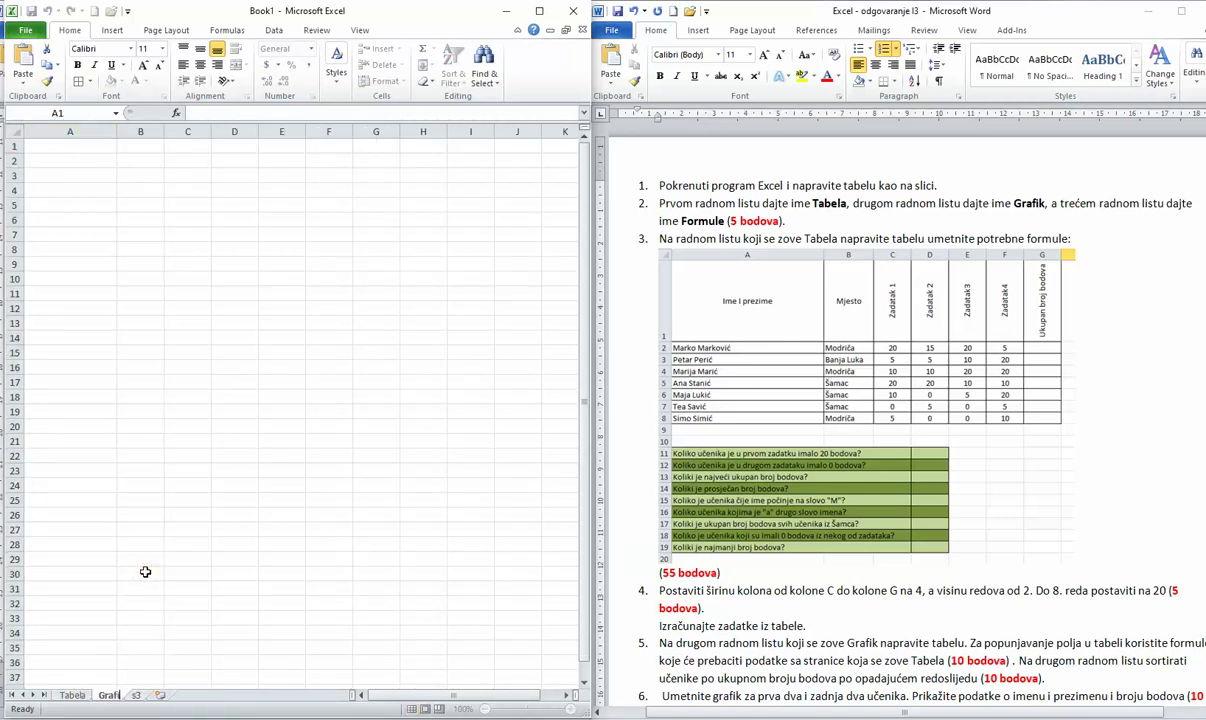
Step: Rename the third sheet to Formule, then return to the Tabela sheet
right_click(146, 696)
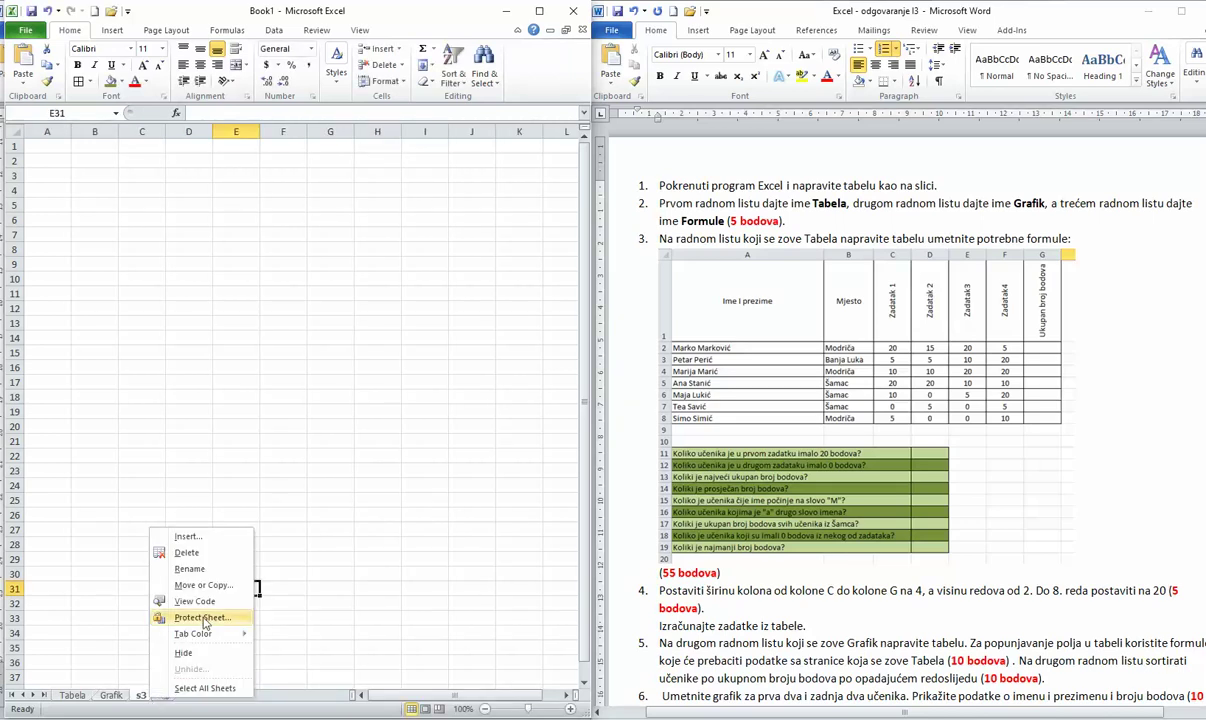
left_click(206, 568)
type("Formule")
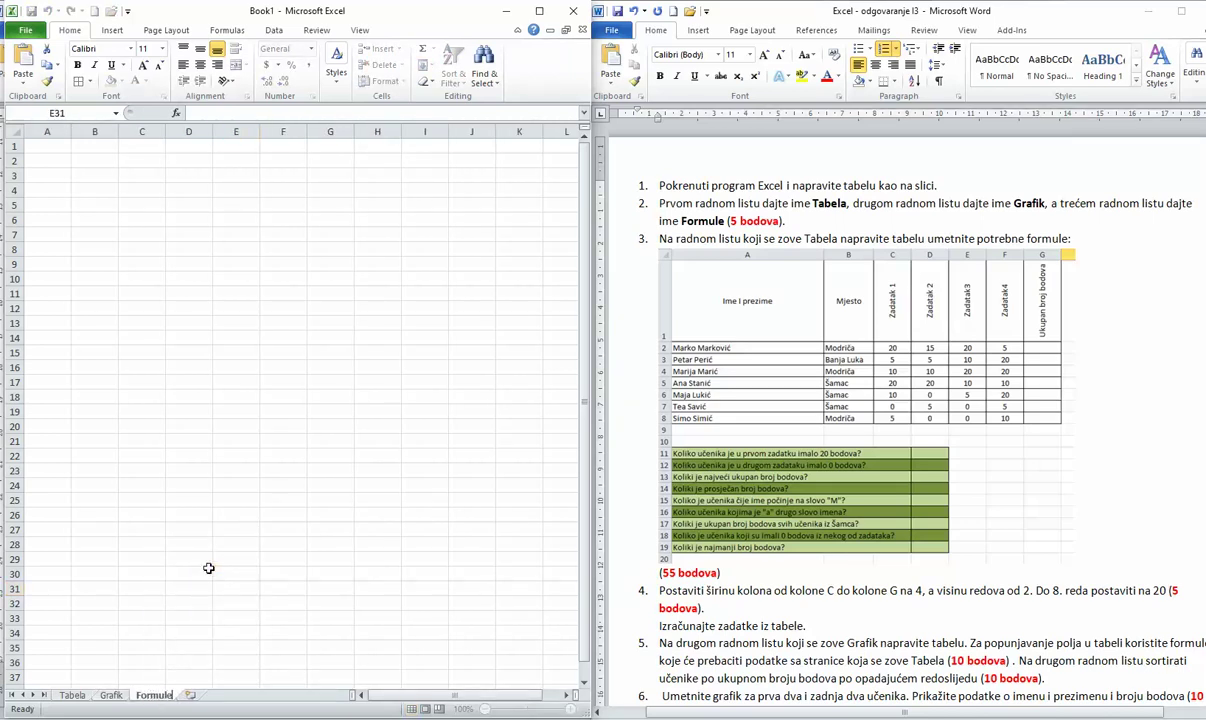
key("Return")
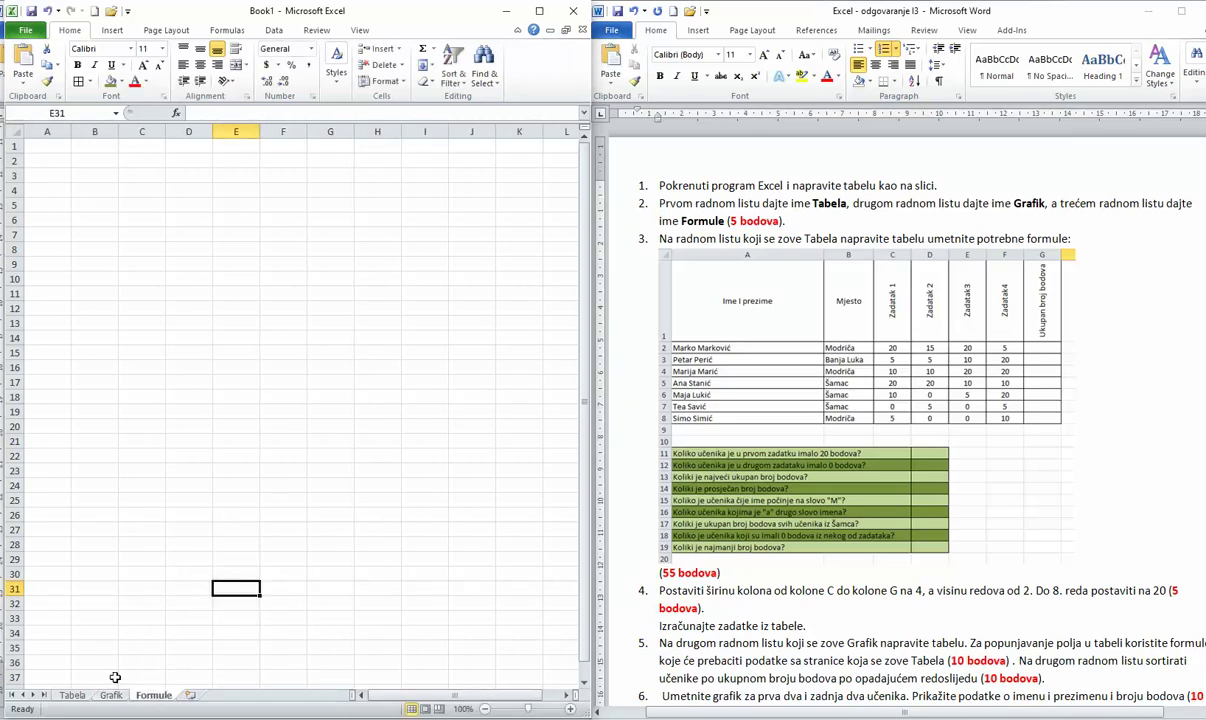
left_click(72, 695)
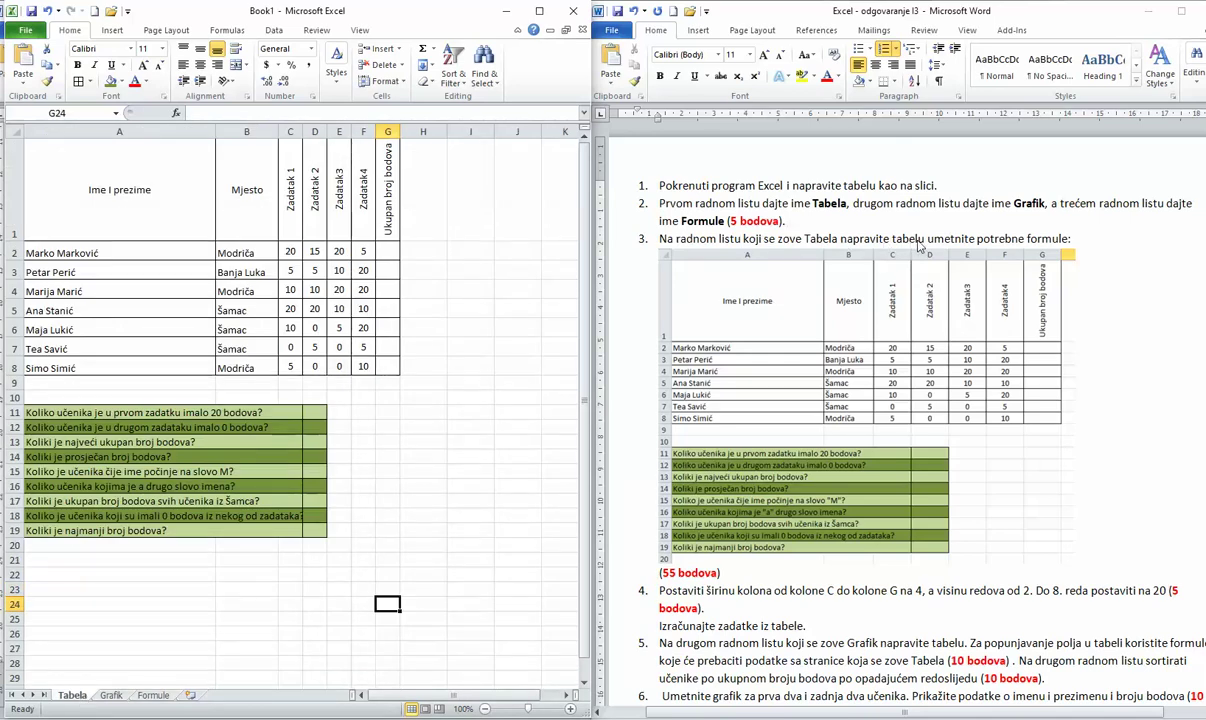
Step: Put =SUM(C2:F2) in G2 and fill it down to G8 for each student's total
key("alt+Tab")
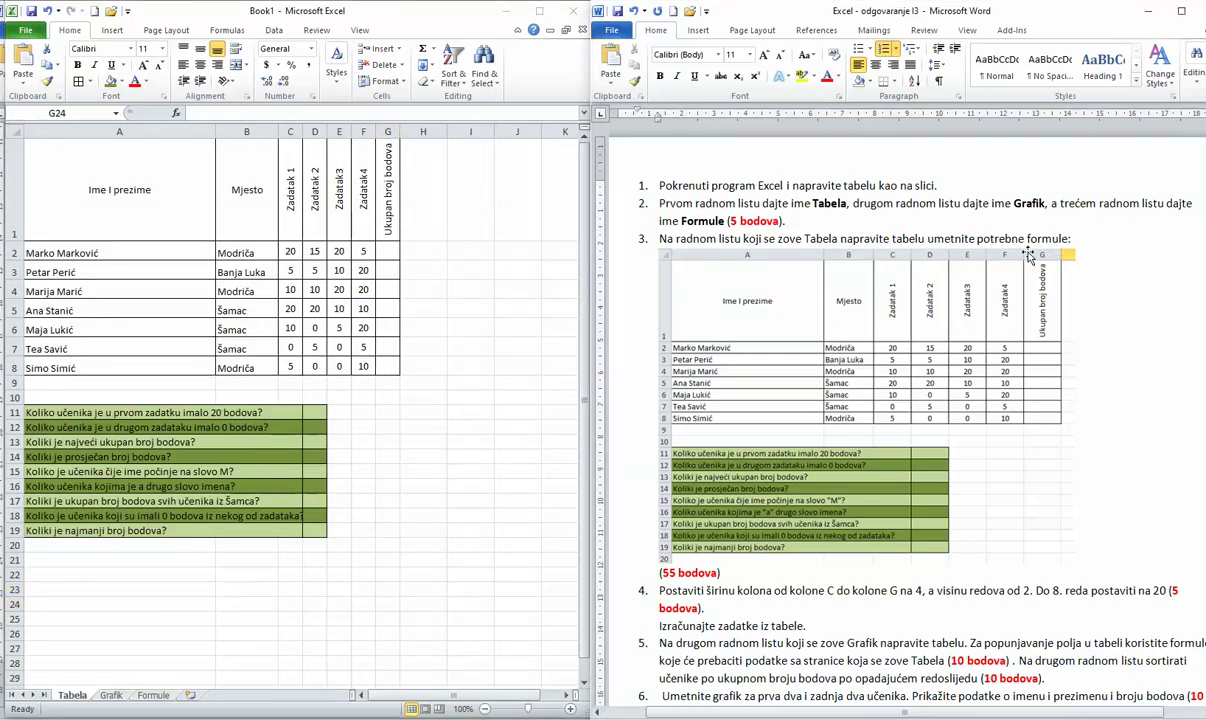
left_click(390, 253)
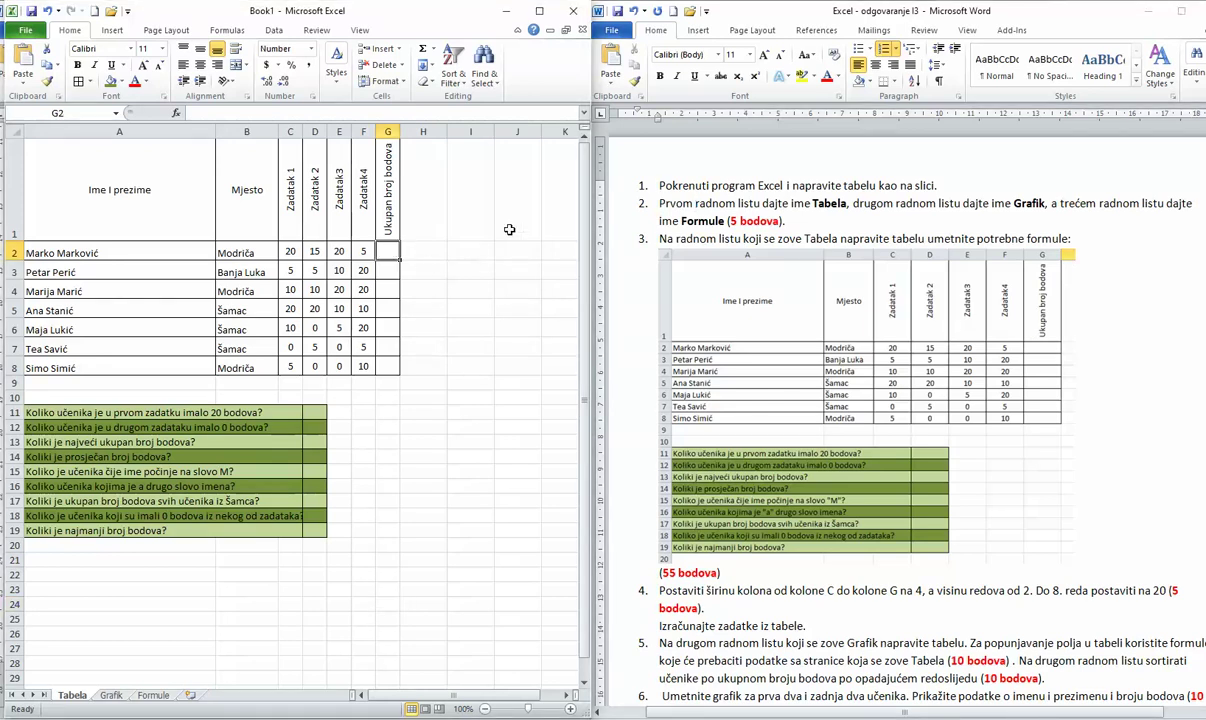
left_click(176, 113)
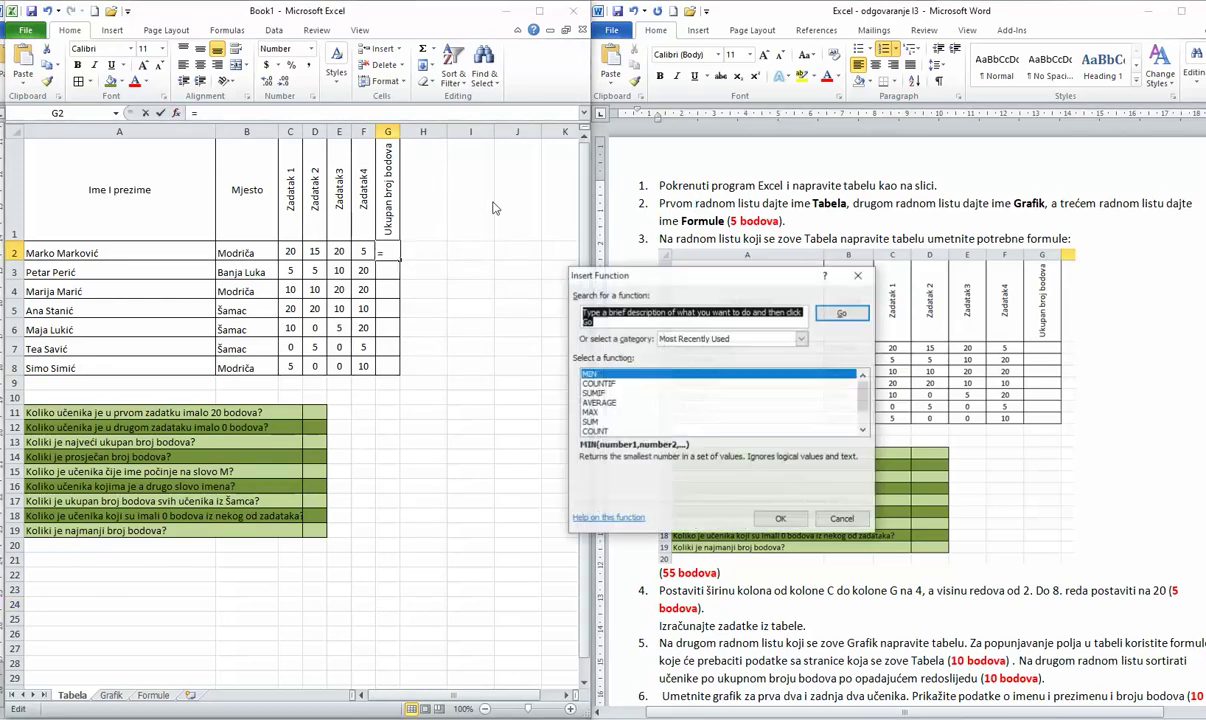
left_click(595, 421)
left_click(775, 518)
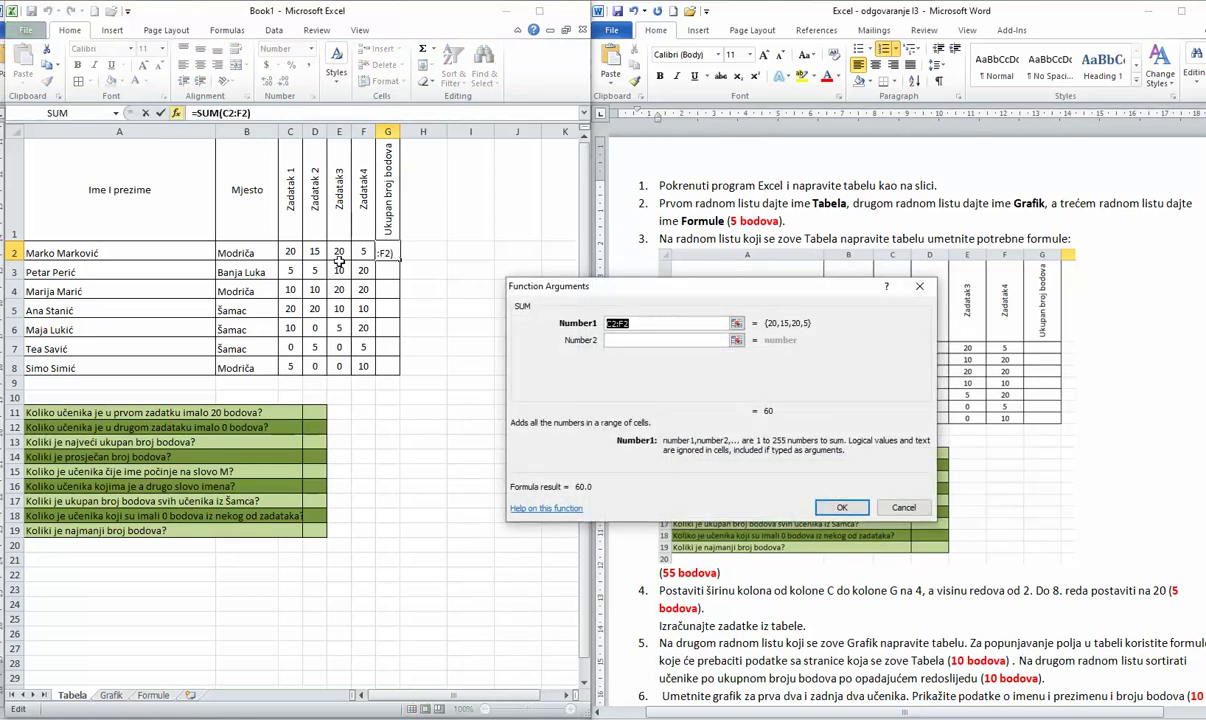
left_click_drag(295, 250, 363, 252)
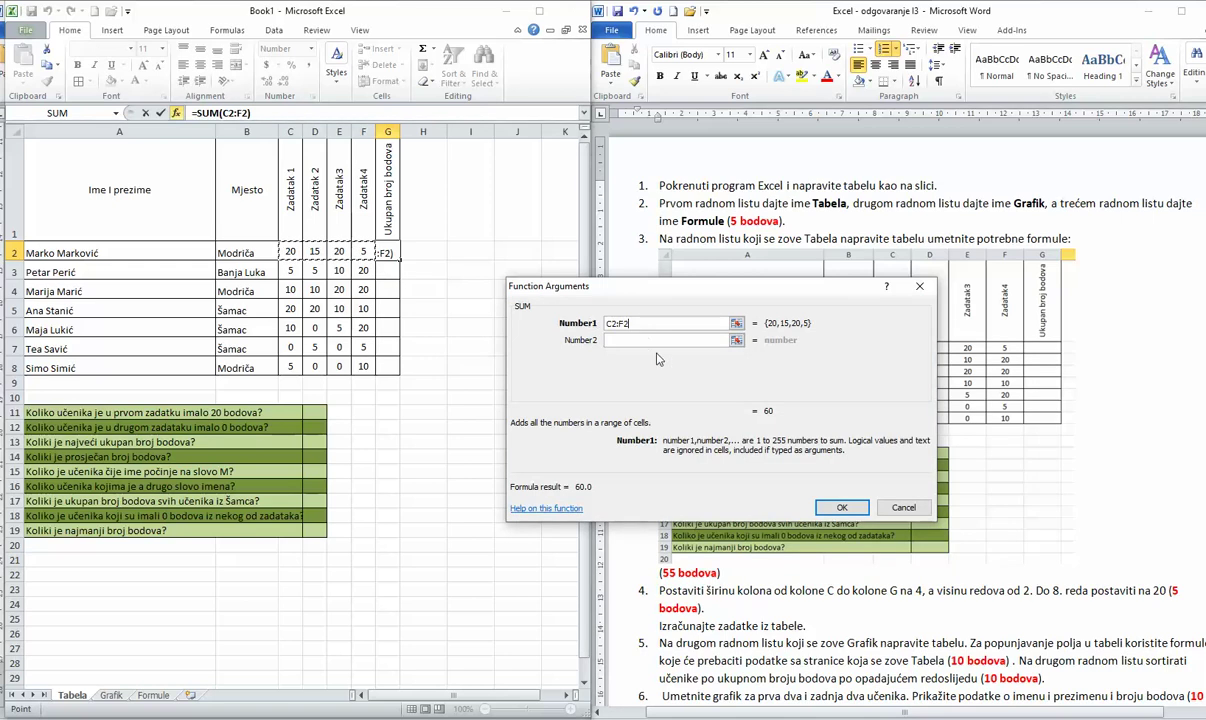
left_click(842, 507)
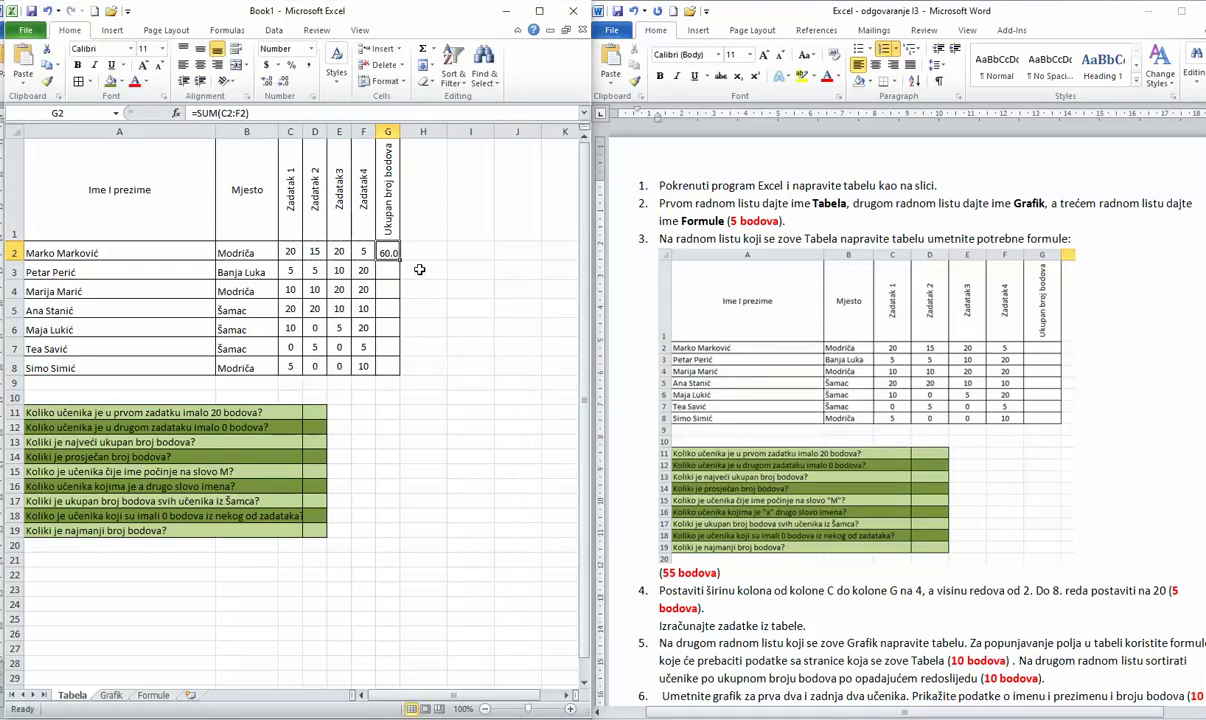
left_click_drag(400, 262, 400, 372)
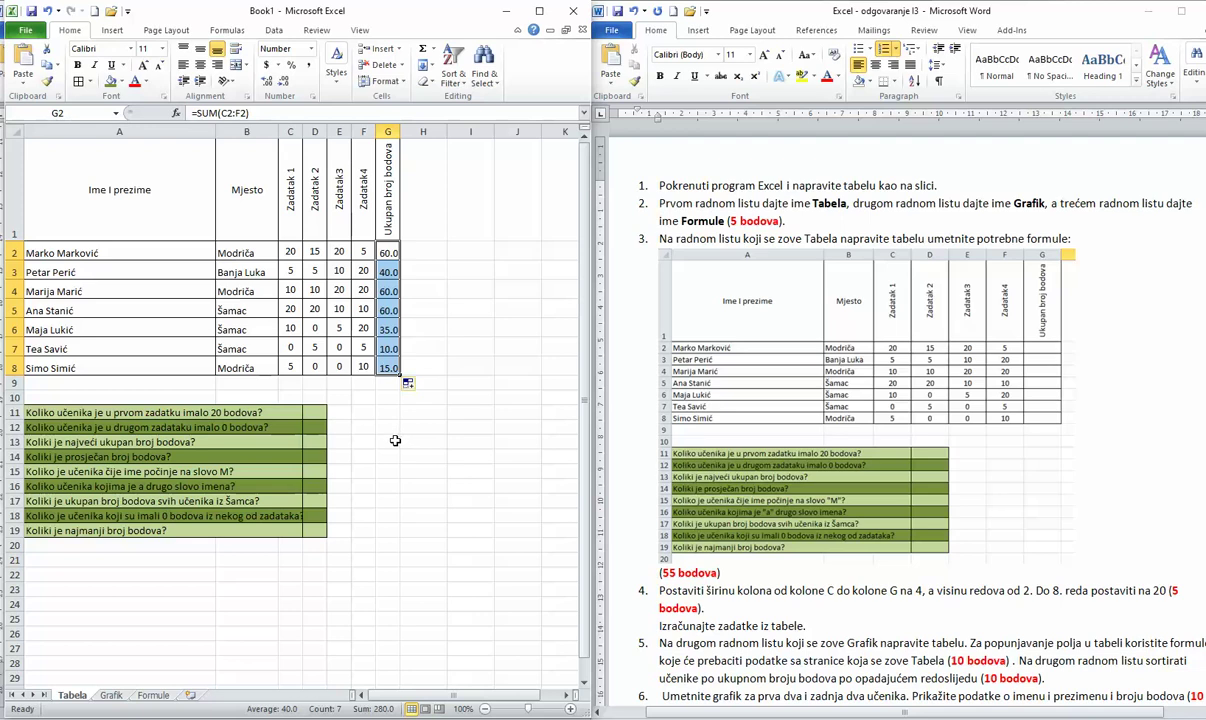
left_click(316, 414)
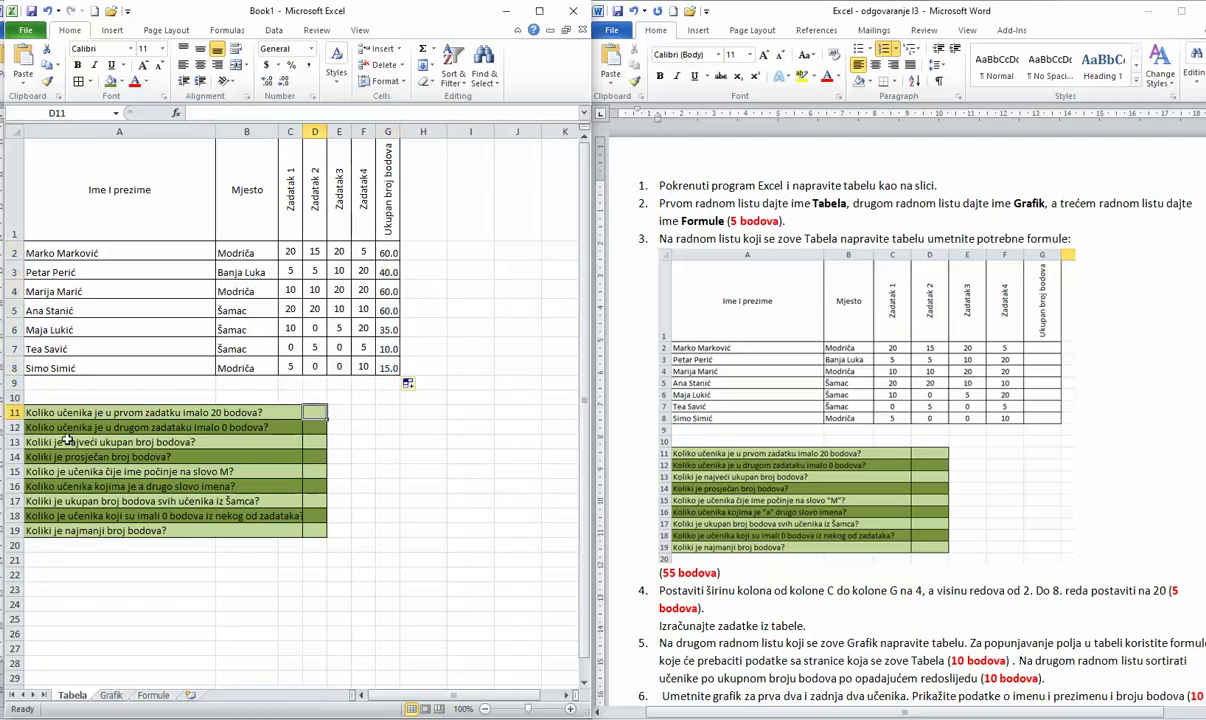
Step: In D11 enter =COUNTIF(C2:C8,20) to count first-task scores of 20
left_click(176, 113)
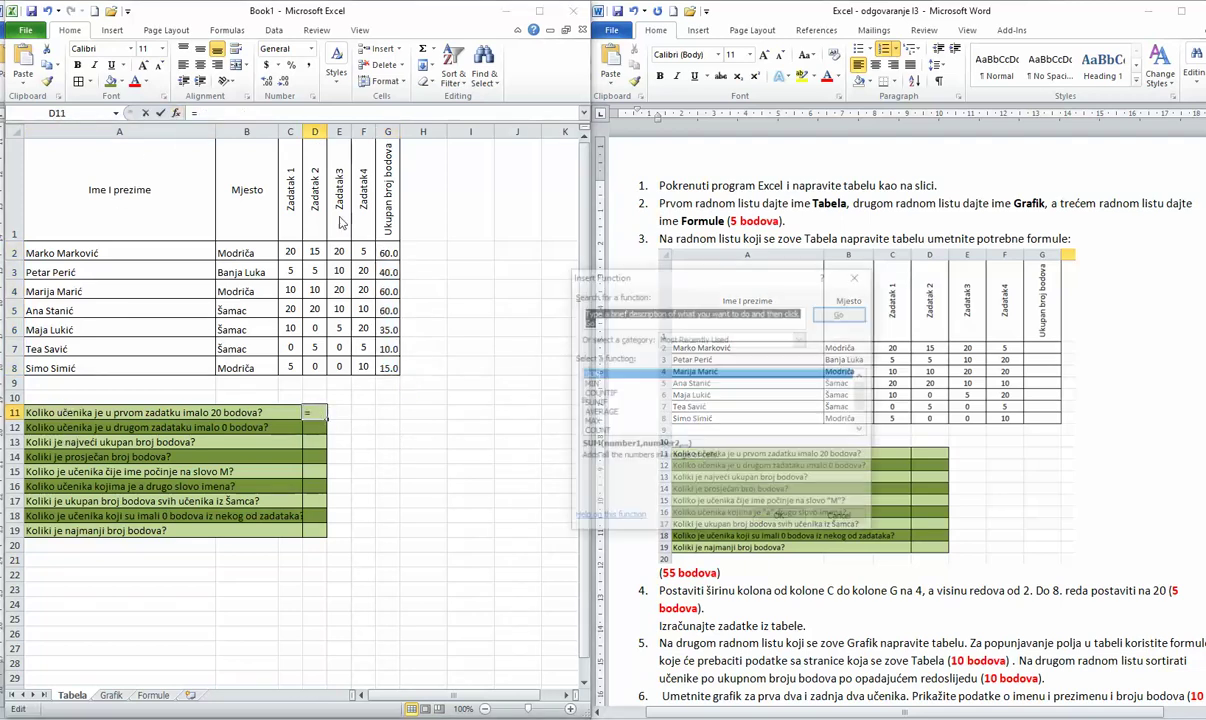
left_click(600, 393)
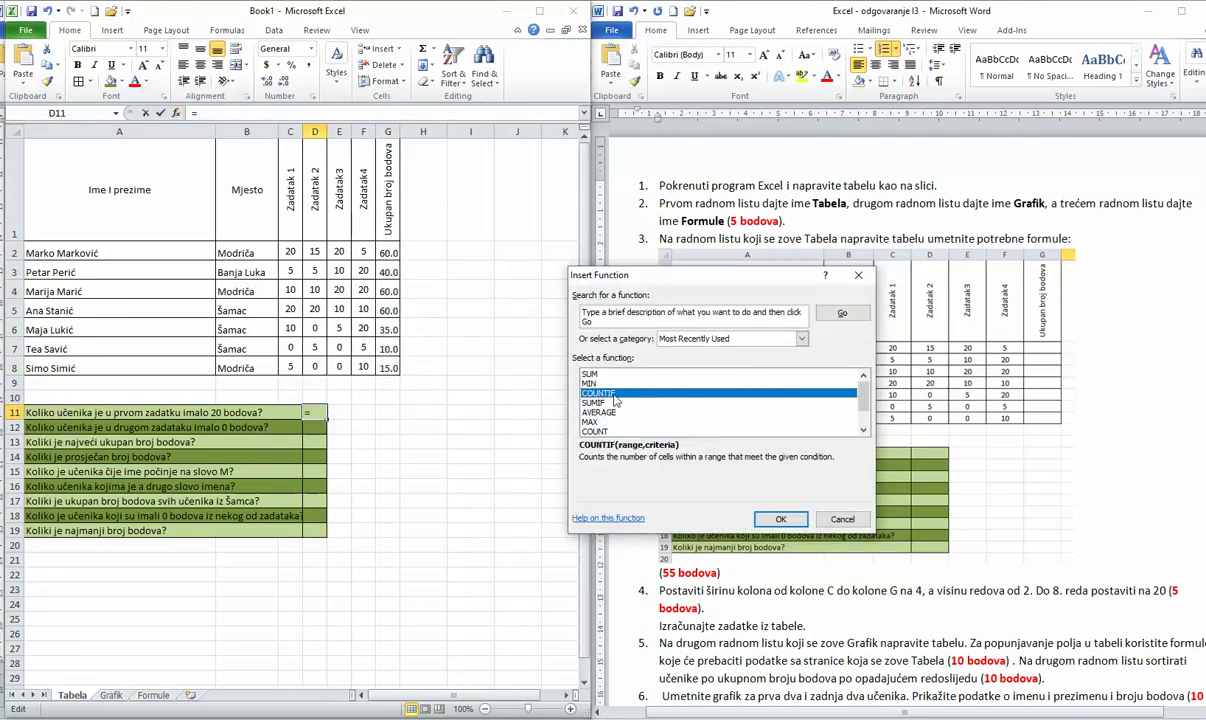
left_click(780, 519)
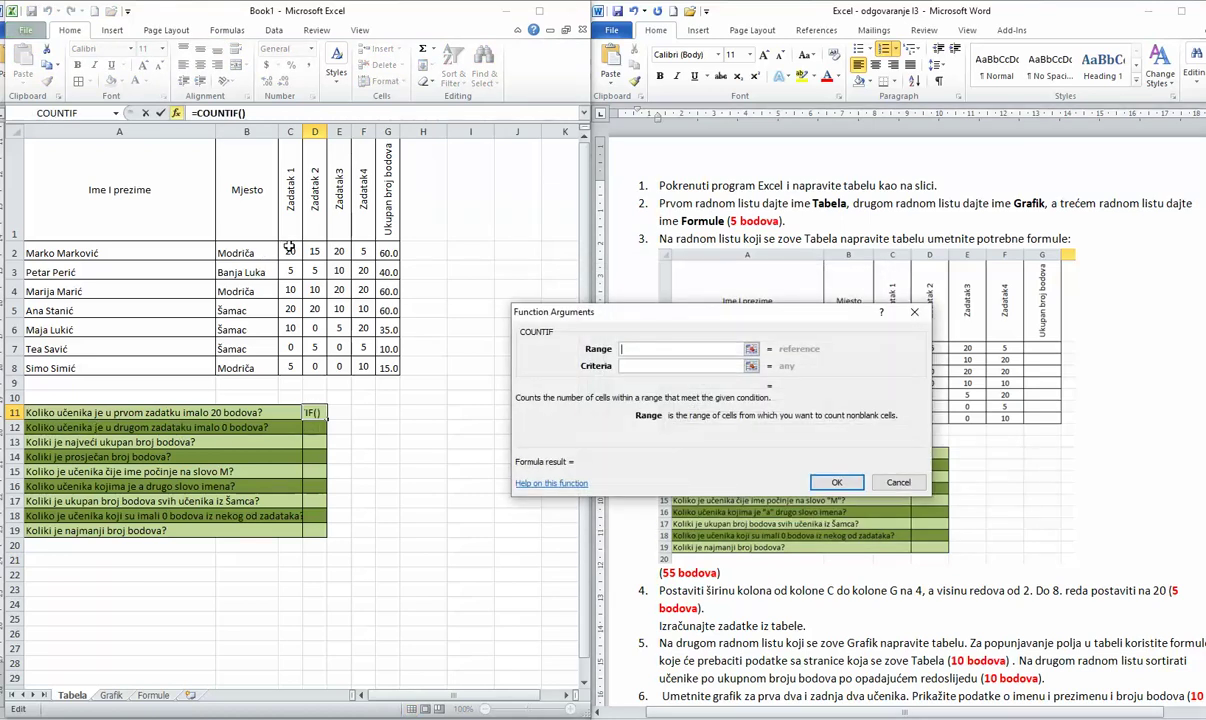
left_click_drag(289, 249, 290, 367)
left_click(624, 364)
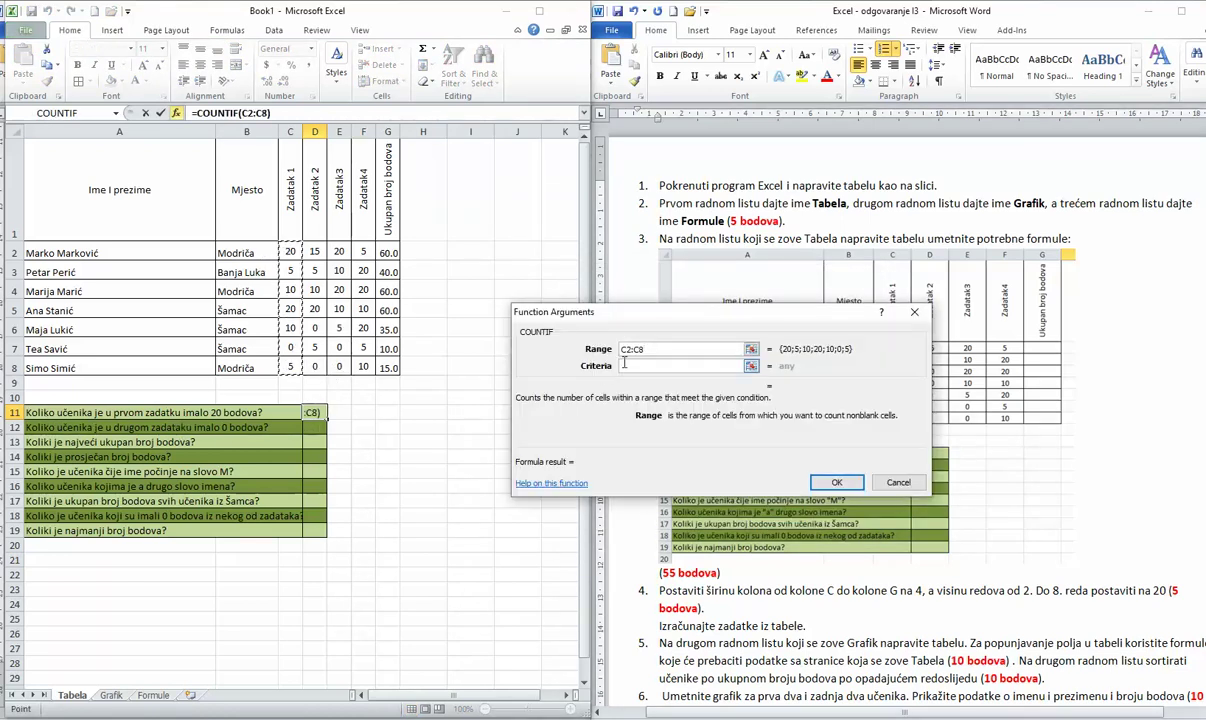
left_click(625, 365)
type("20")
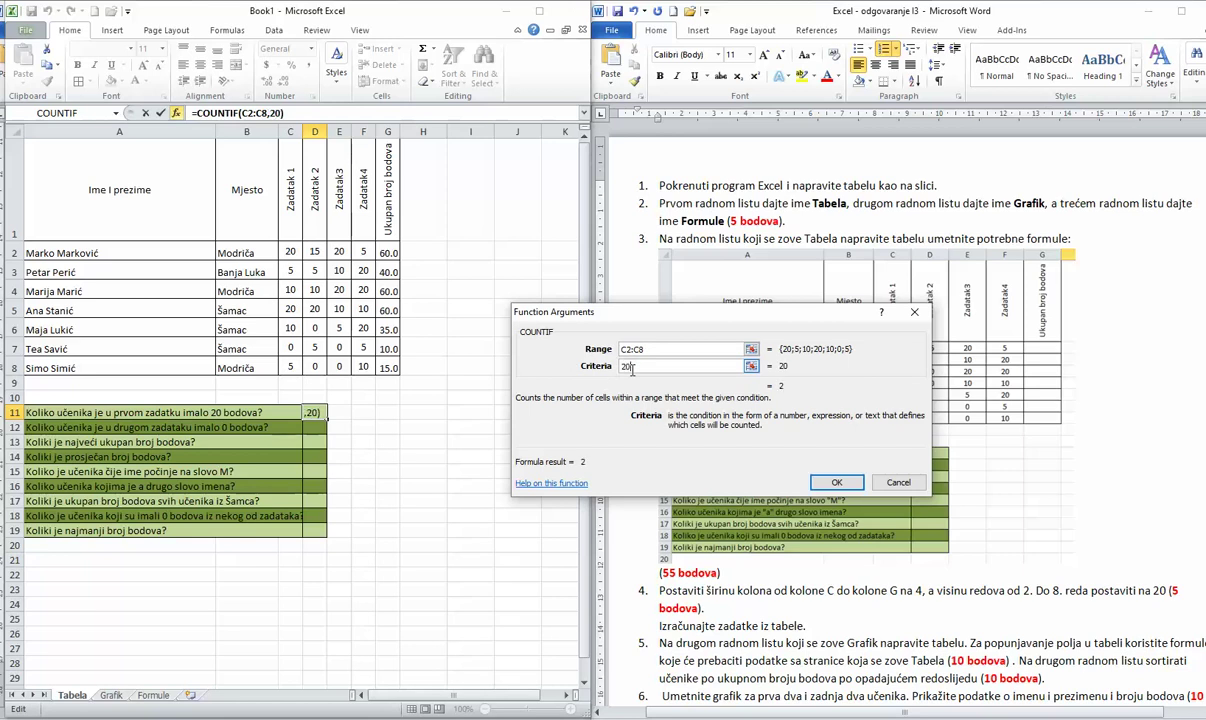
left_click(836, 482)
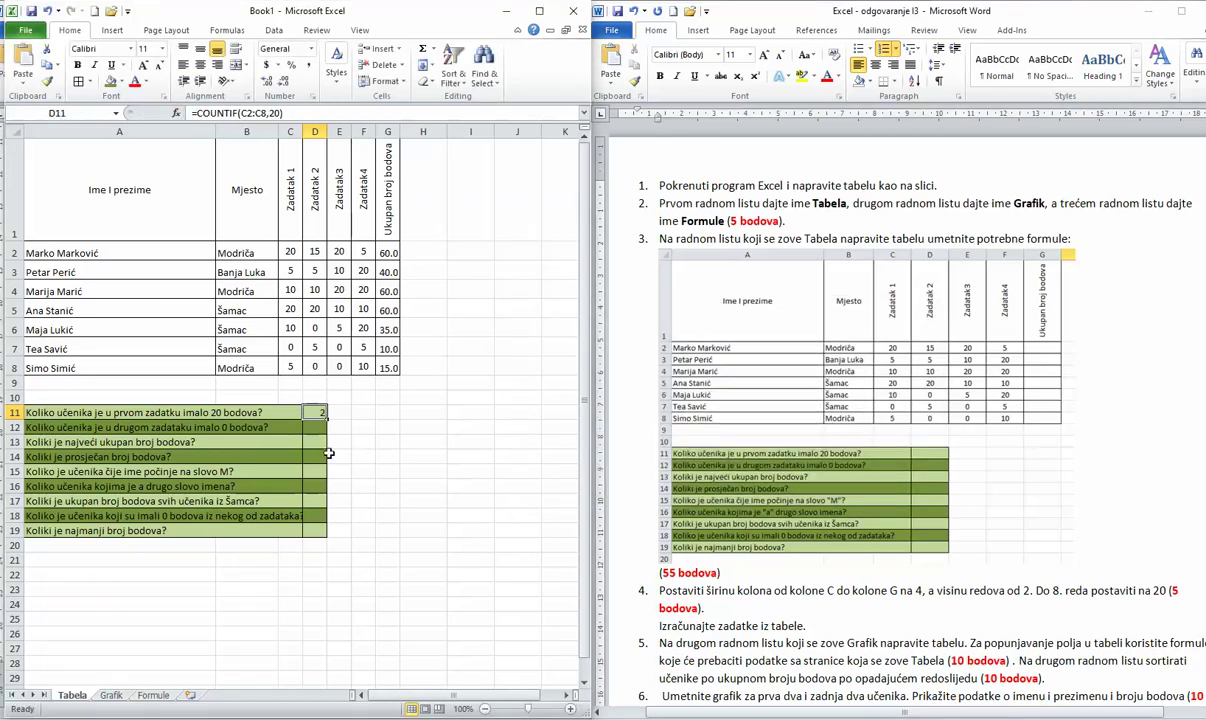
Step: In D12 enter =COUNTIF(D2:D8,0) to count second-task scores of 0
left_click(313, 429)
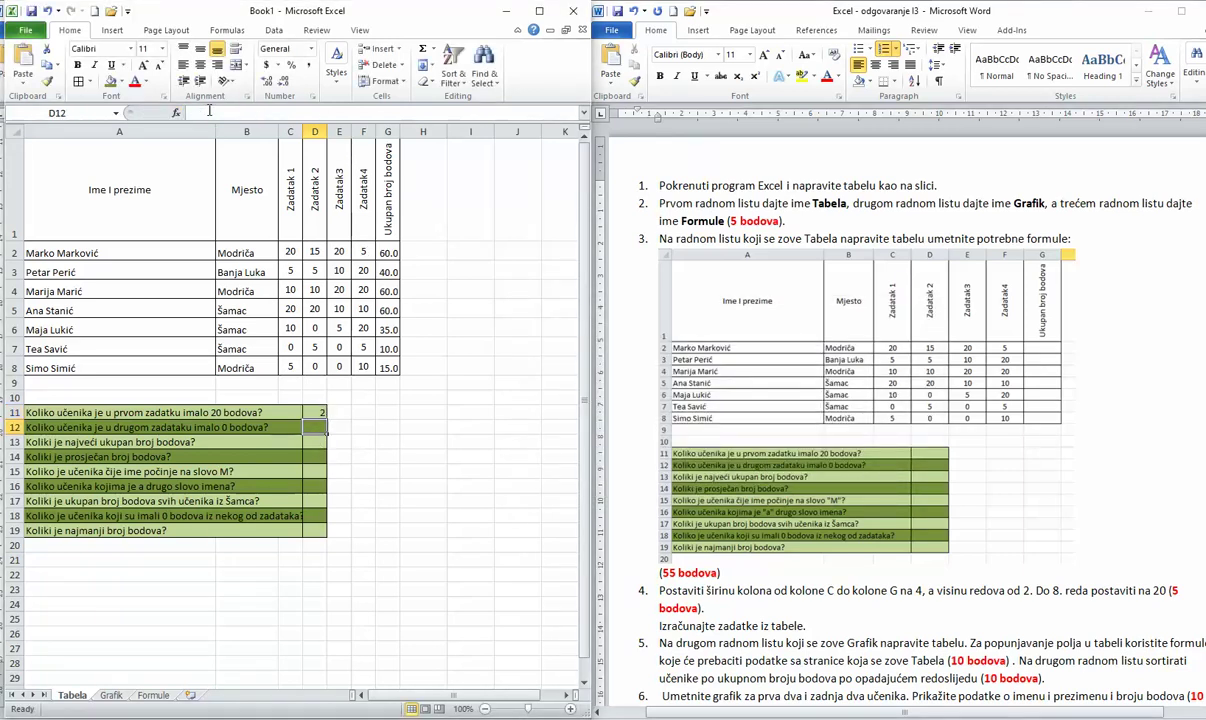
left_click(177, 114)
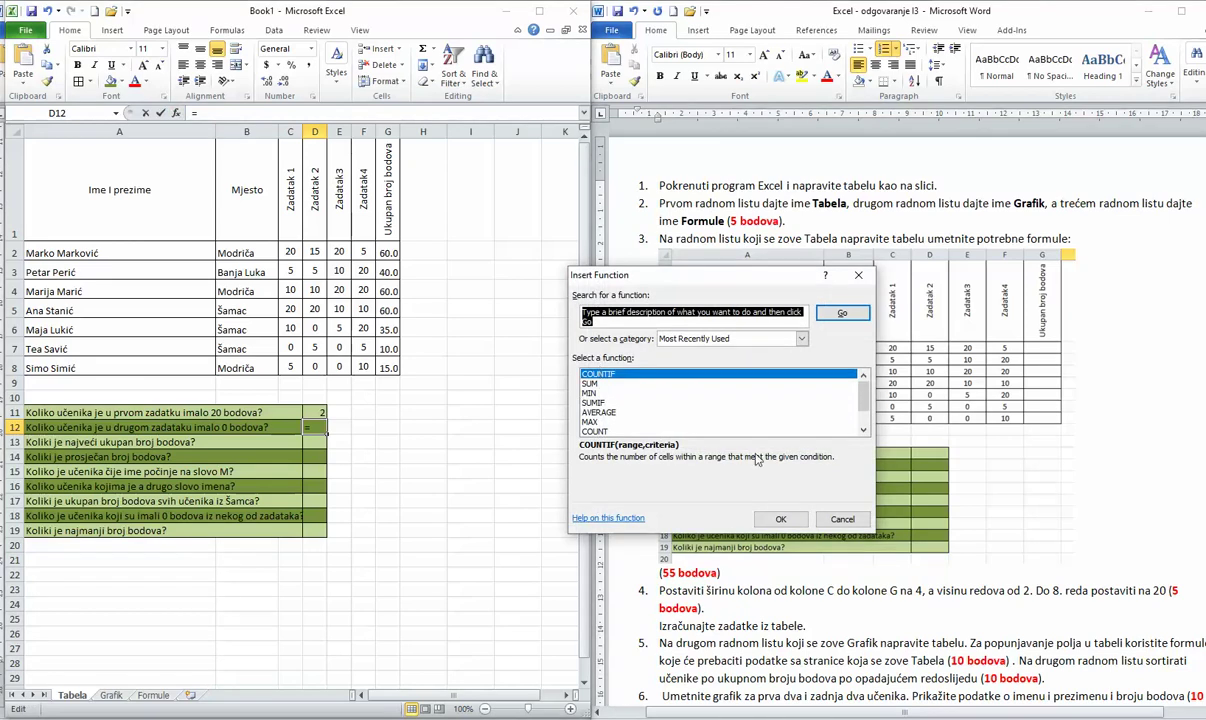
left_click(781, 519)
left_click(314, 253)
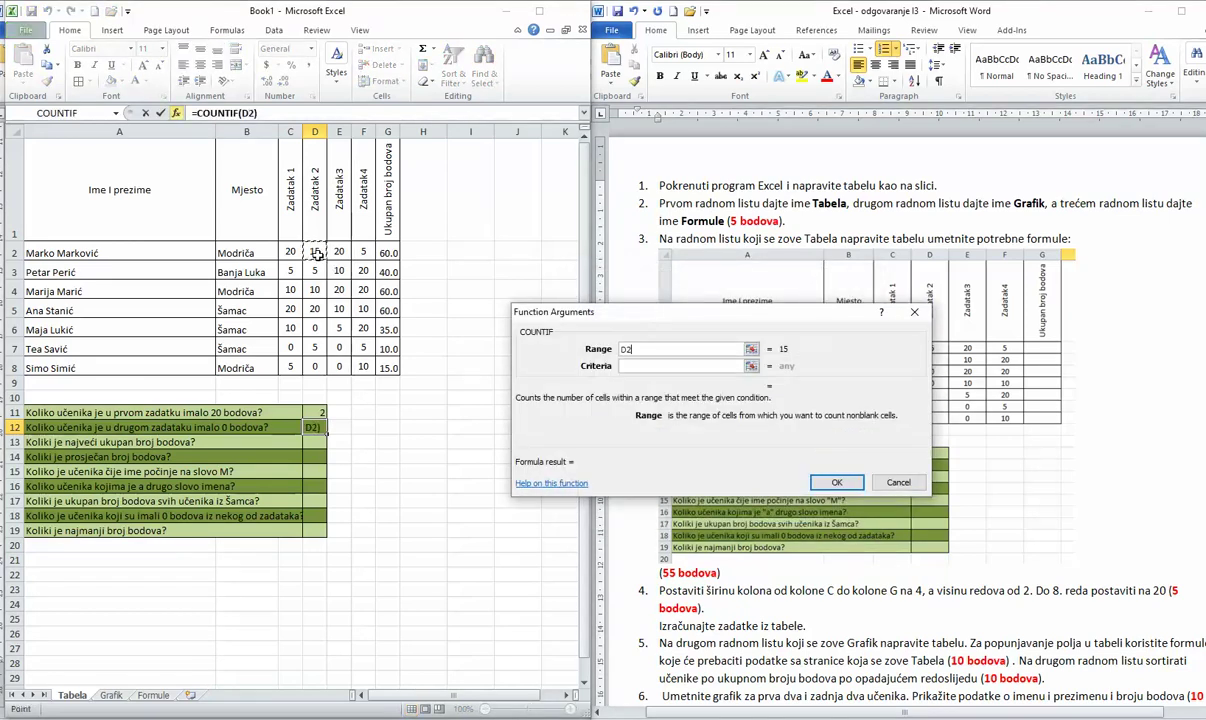
left_click_drag(316, 255, 316, 367)
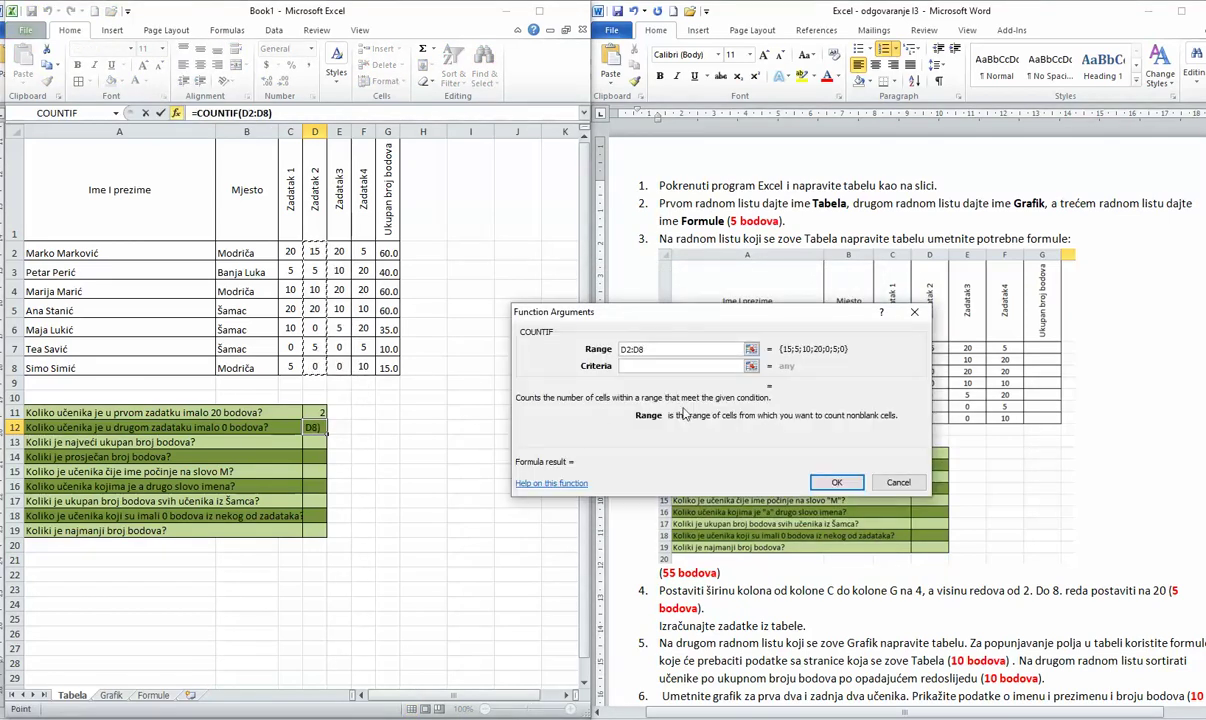
left_click(676, 365)
type("0")
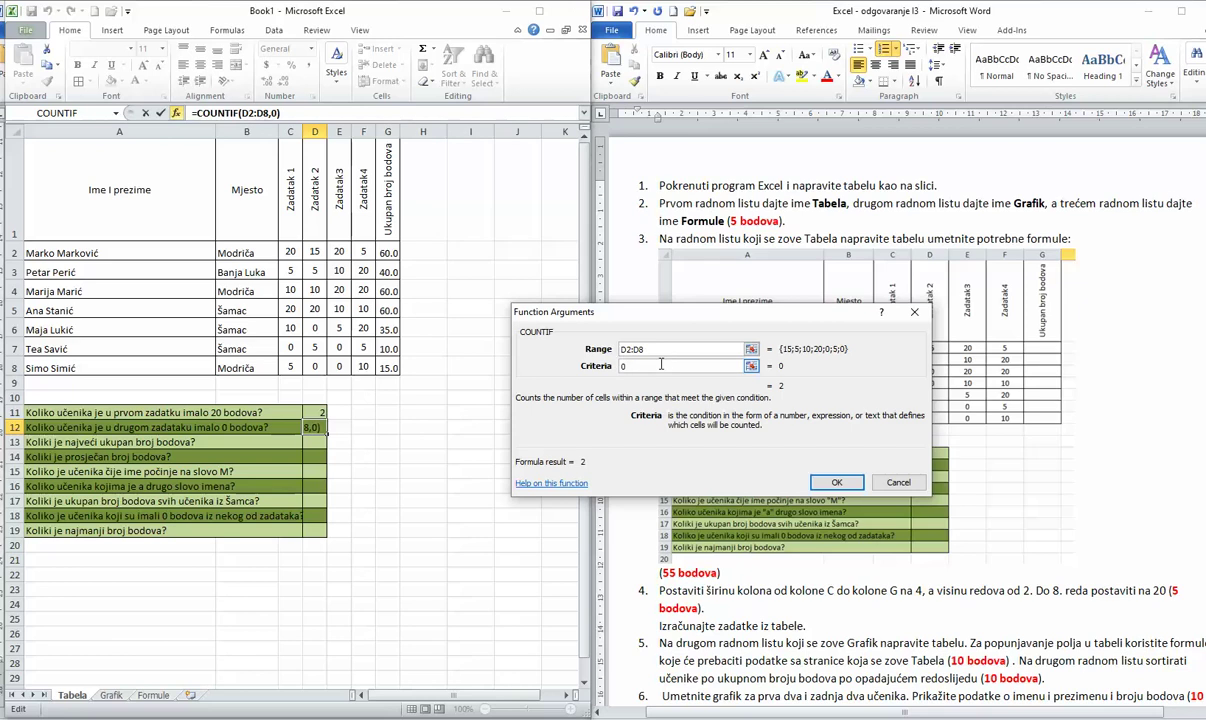
key("Return")
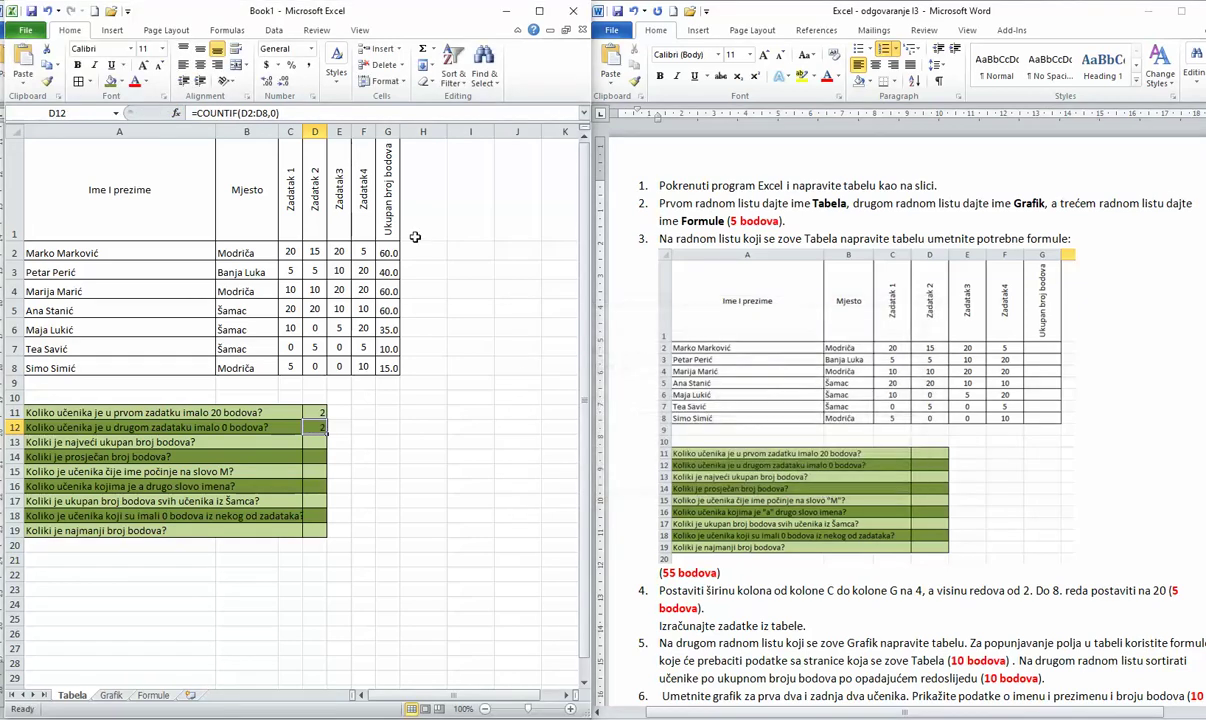
left_click(315, 442)
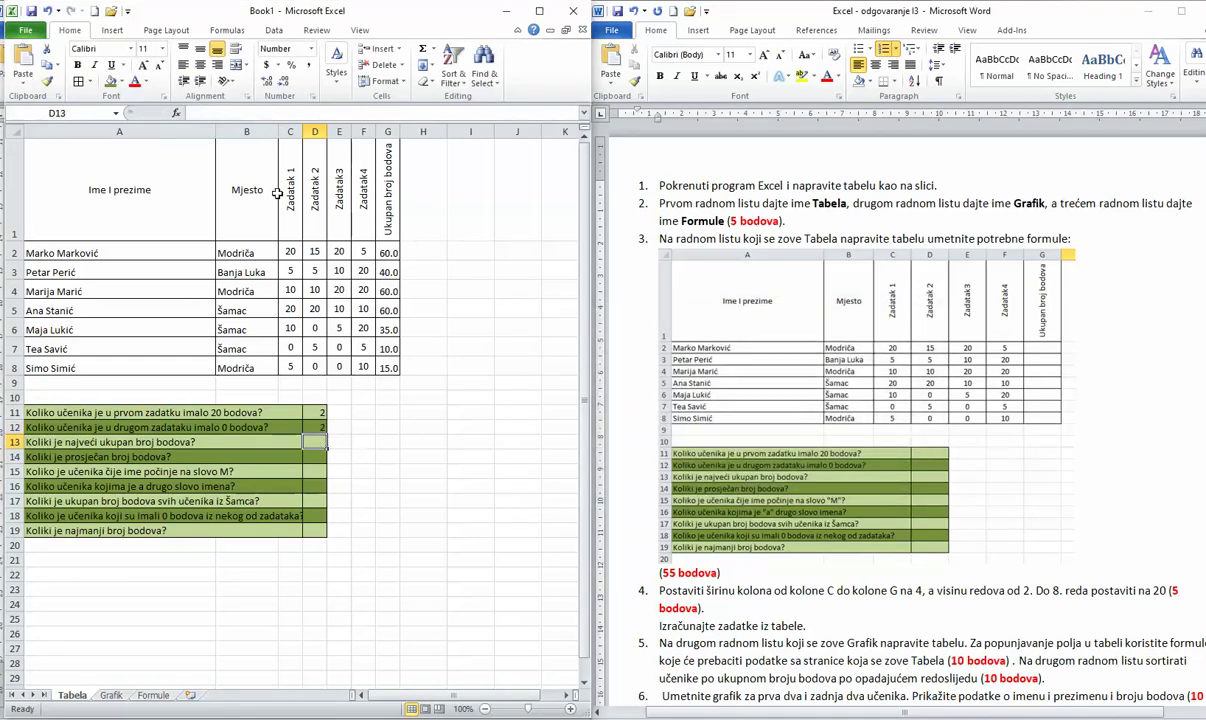
Step: In D13 enter =MAX(G2:G8) for the highest total score, 60.0
left_click(176, 113)
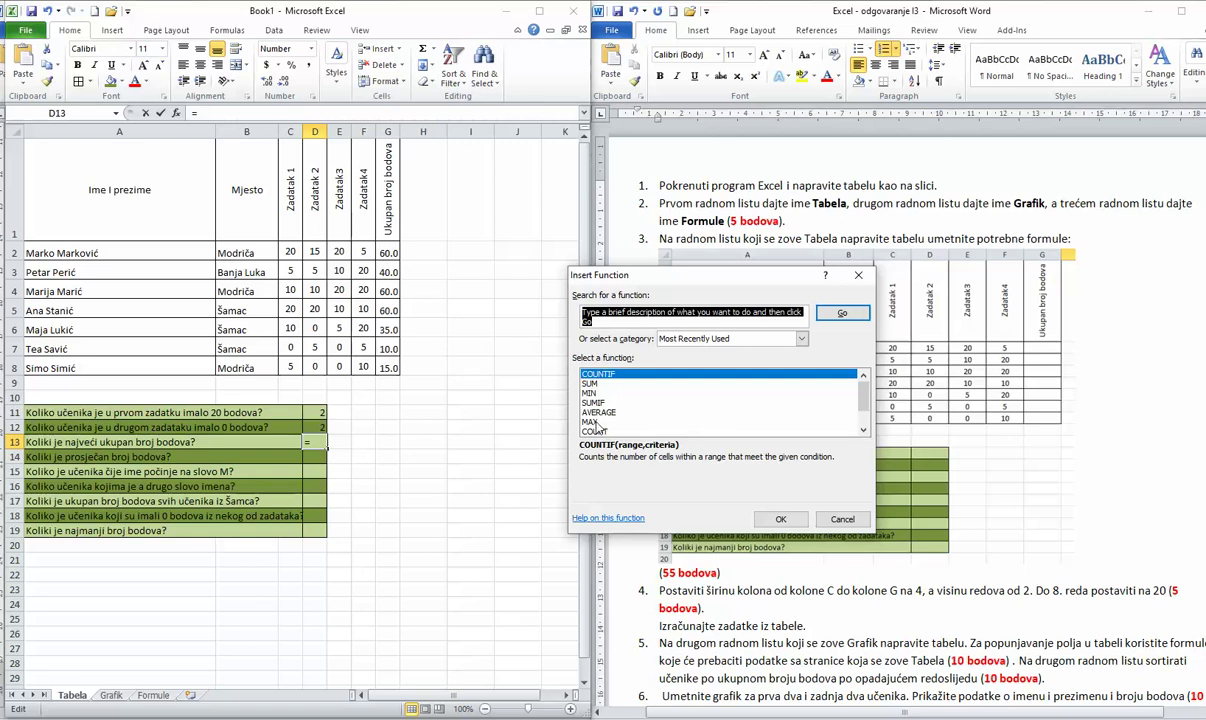
left_click(650, 421)
key("Return")
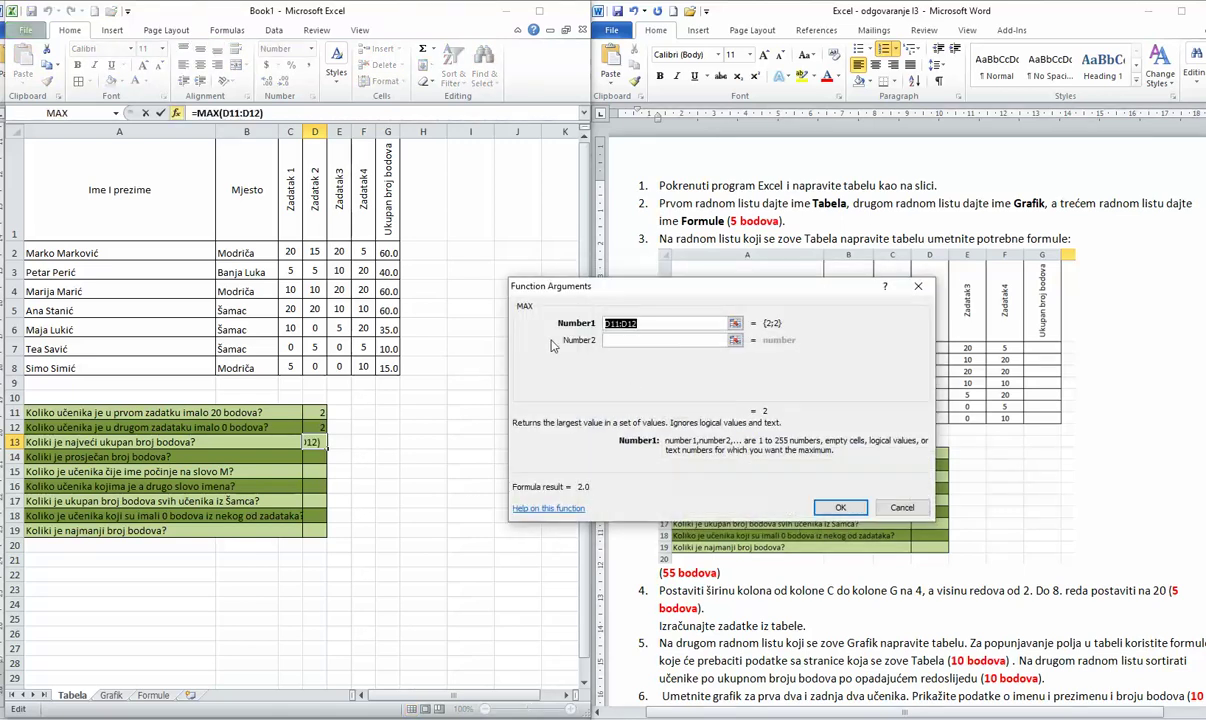
left_click_drag(388, 255, 388, 368)
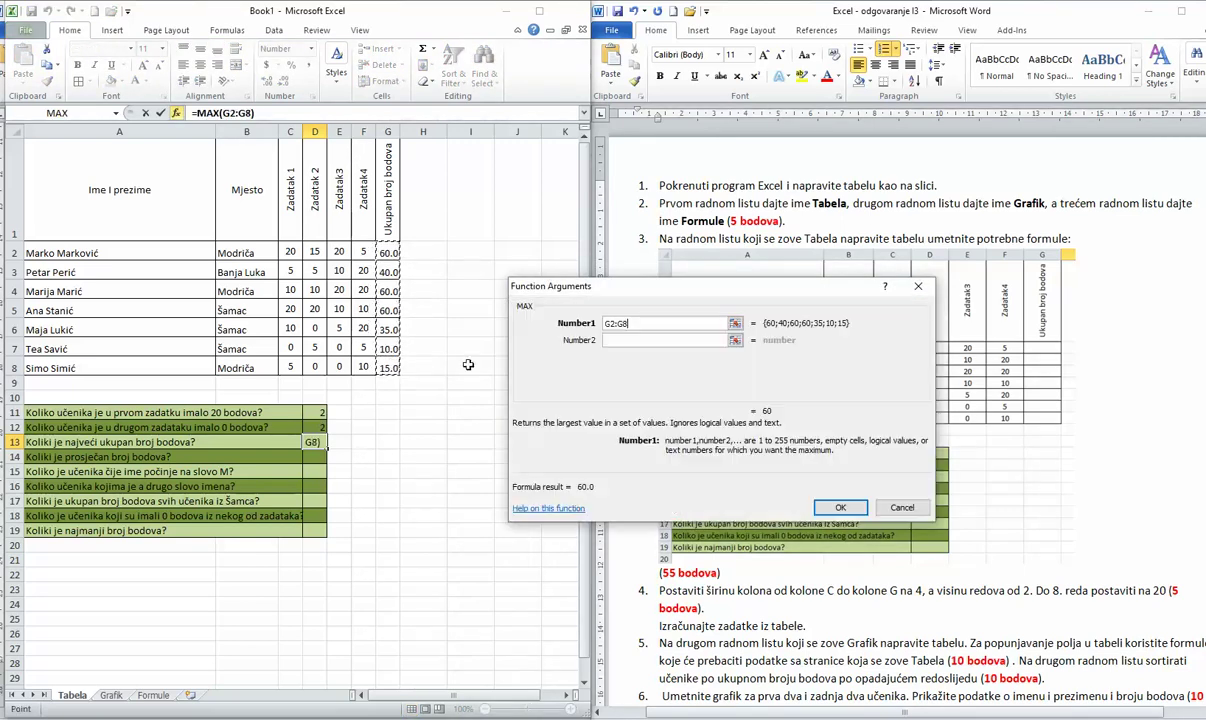
left_click(840, 507)
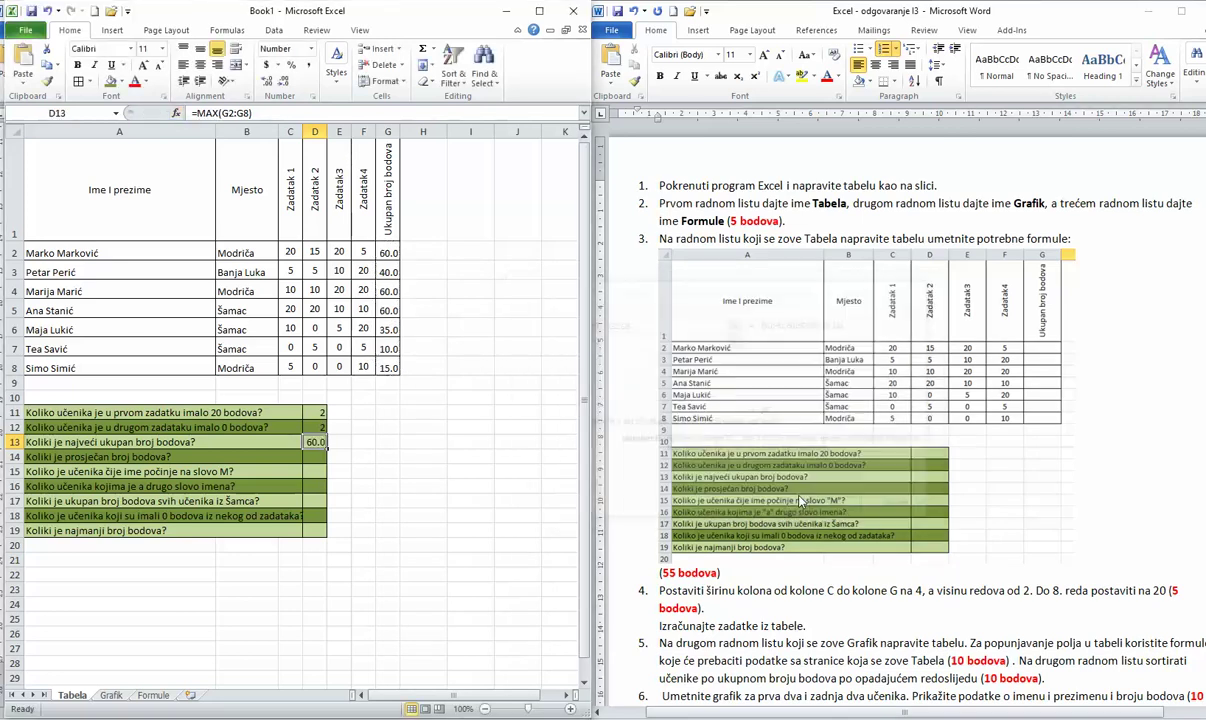
Step: In D14 enter =AVERAGE(G2:G8) for the average total score, 40.0
left_click(312, 460)
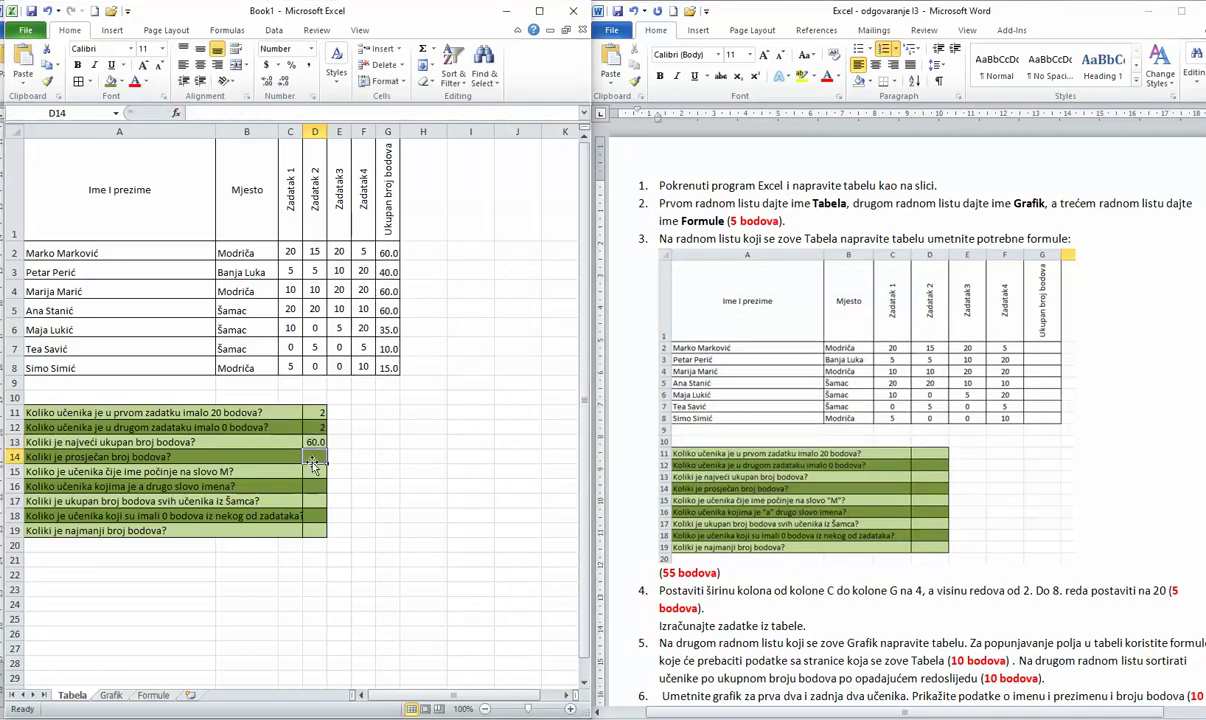
left_click(176, 113)
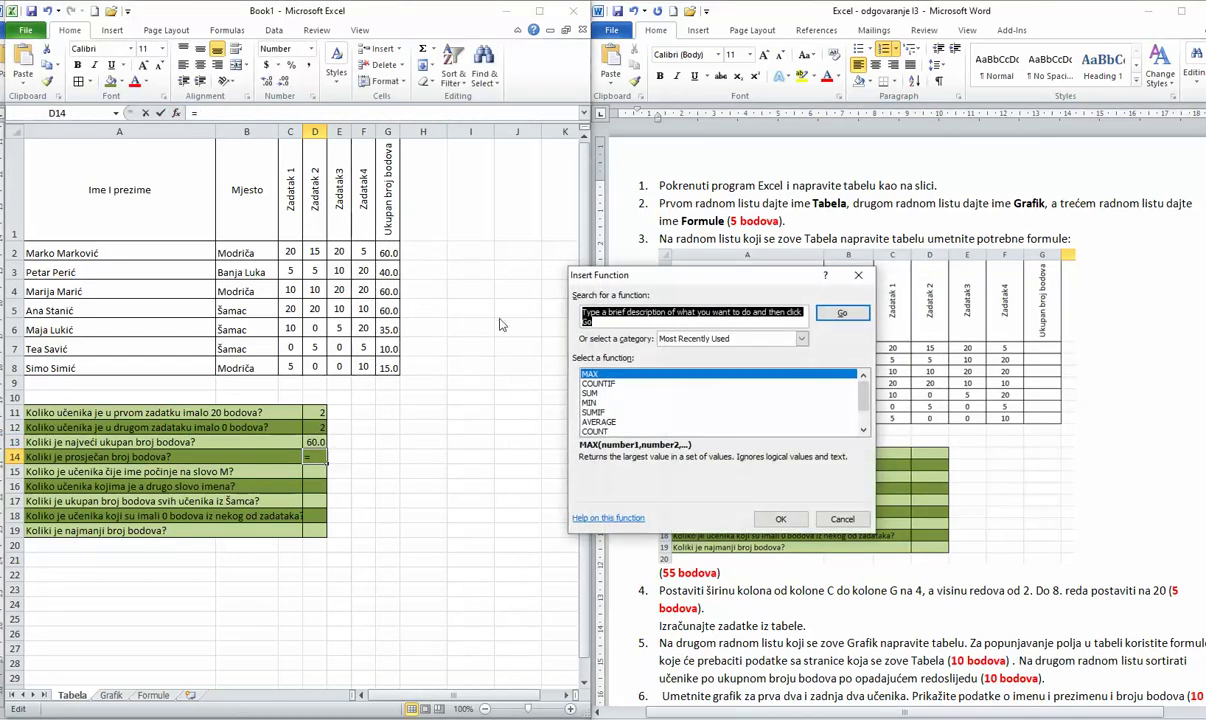
left_click(598, 421)
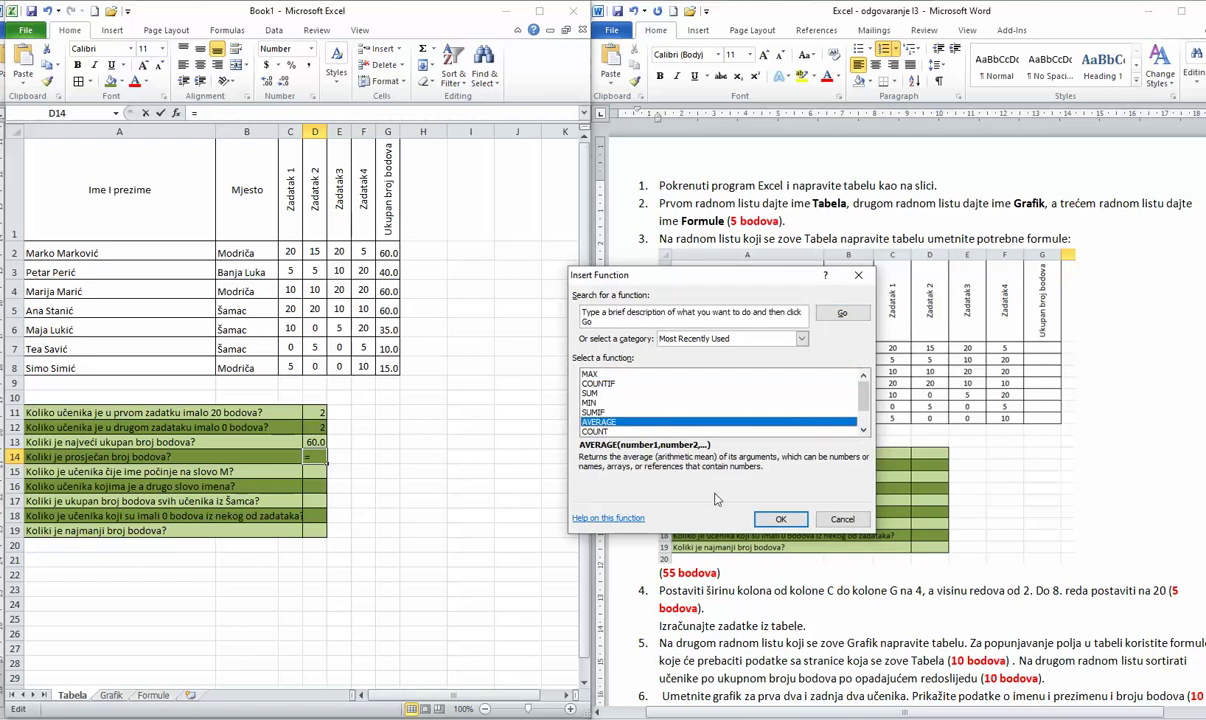
left_click(781, 519)
left_click_drag(385, 254, 388, 368)
key("Return")
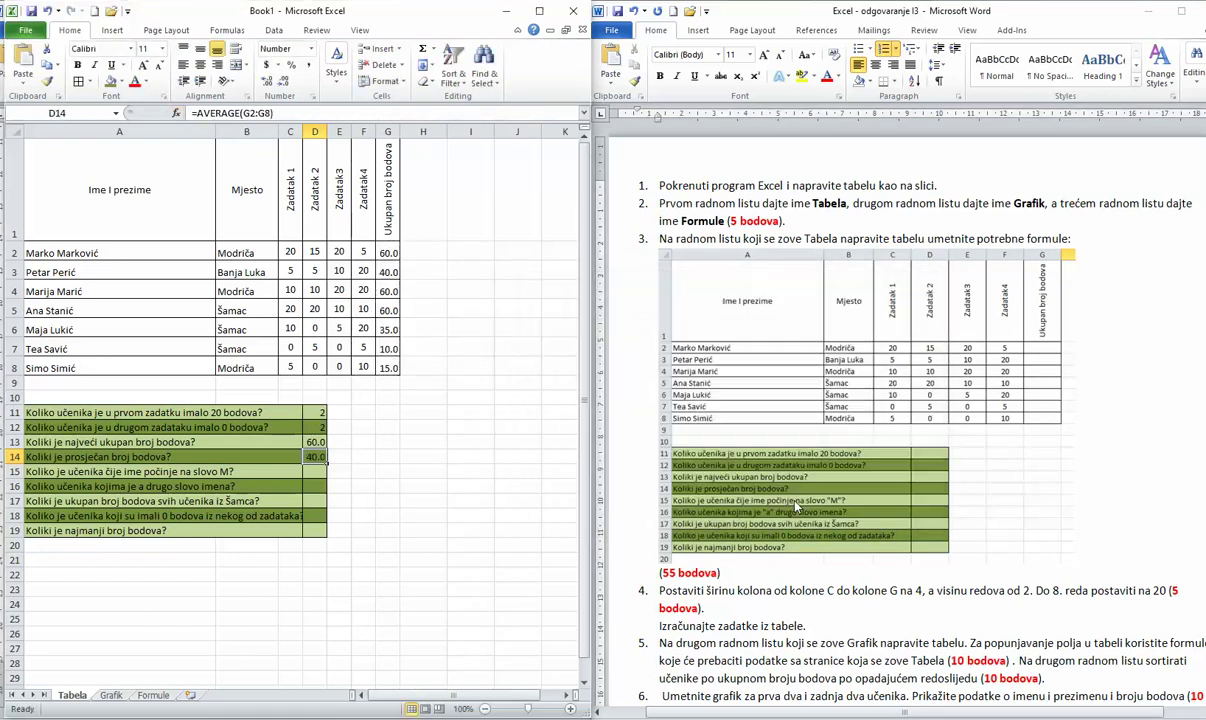
left_click(308, 474)
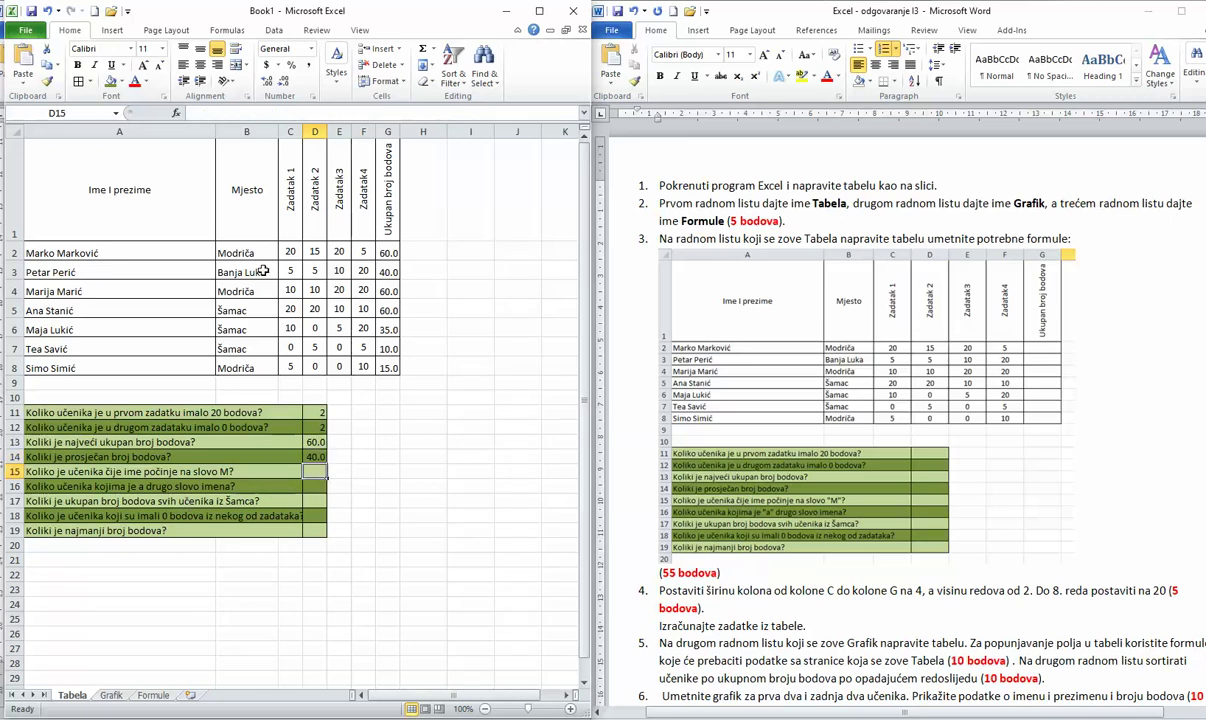
Step: In D15 enter =COUNTIF(A2:A8,"M*") to count names starting with M
left_click(176, 113)
left_click(700, 393)
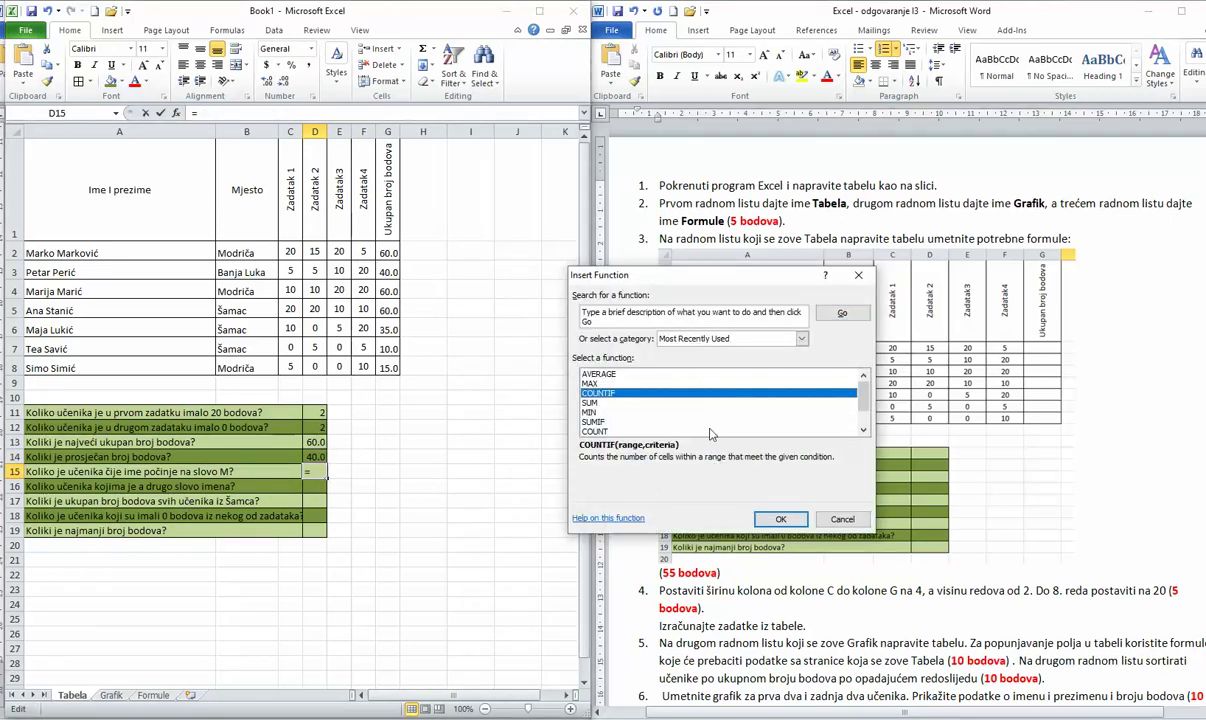
left_click(780, 519)
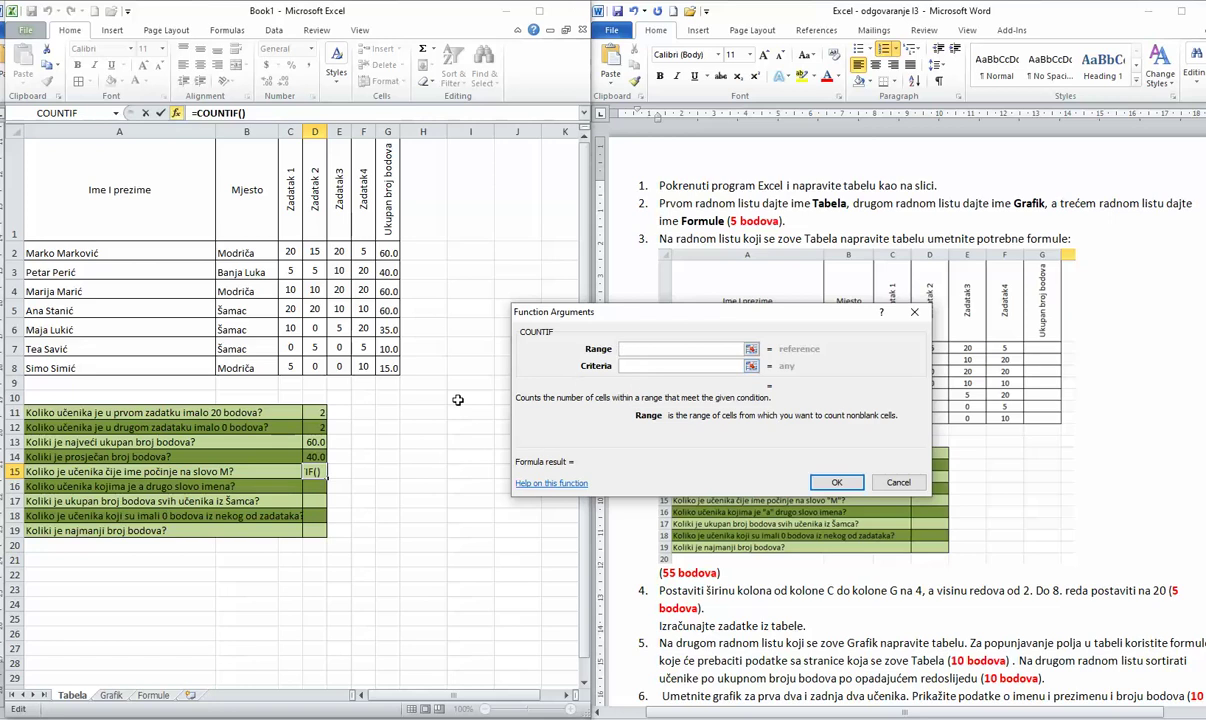
left_click_drag(113, 246, 113, 366)
left_click(630, 367)
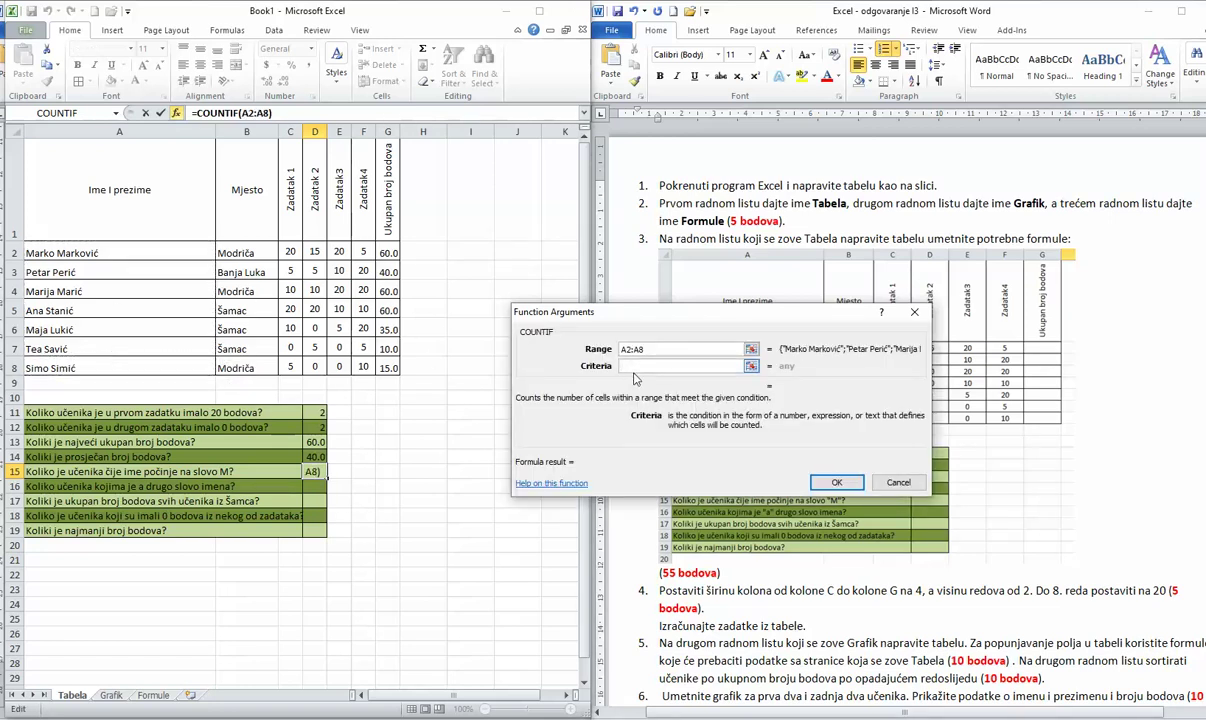
type("M*")
left_click(853, 488)
Step: In D16 enter =COUNTIF(A2:A8,"?a*") to count names whose second letter is a
left_click(312, 487)
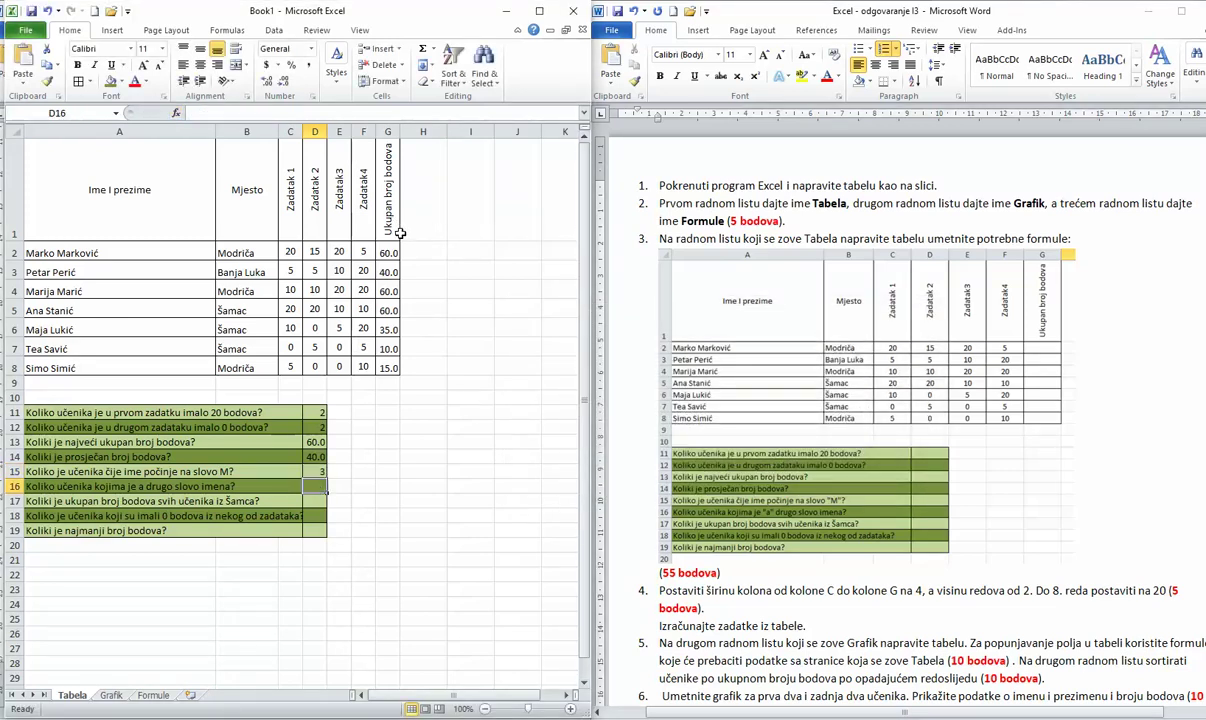
left_click(176, 114)
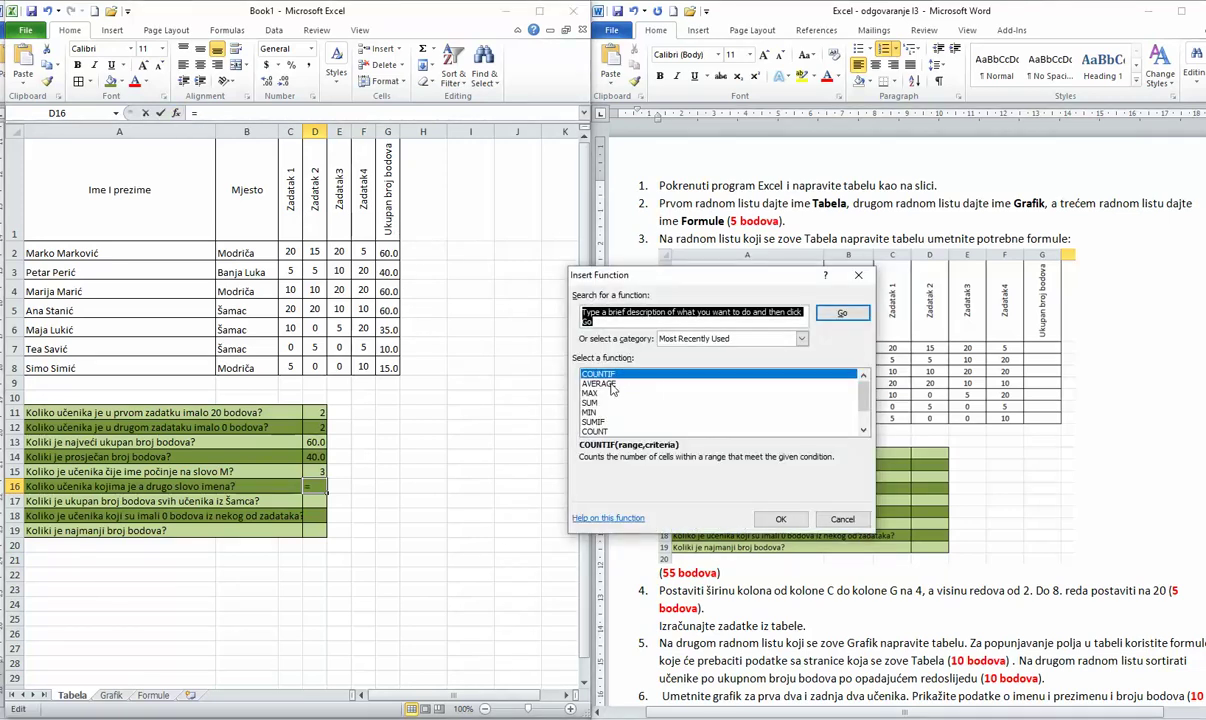
left_click(768, 507)
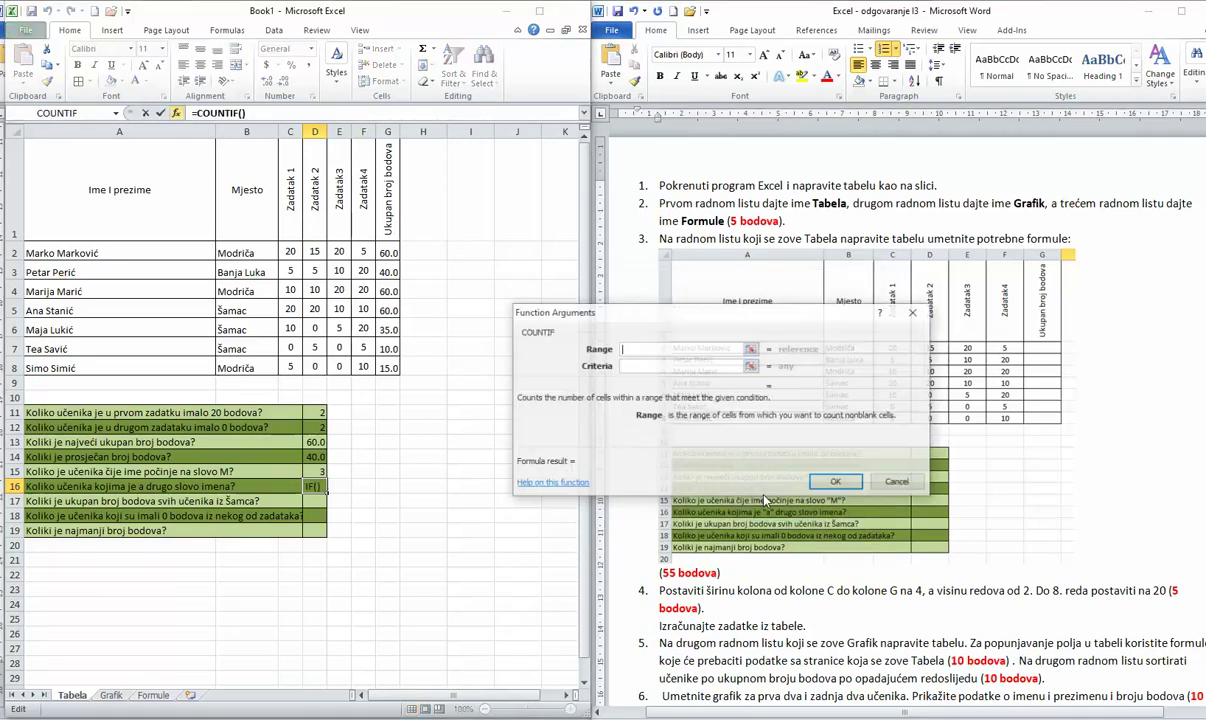
left_click_drag(162, 254, 152, 368)
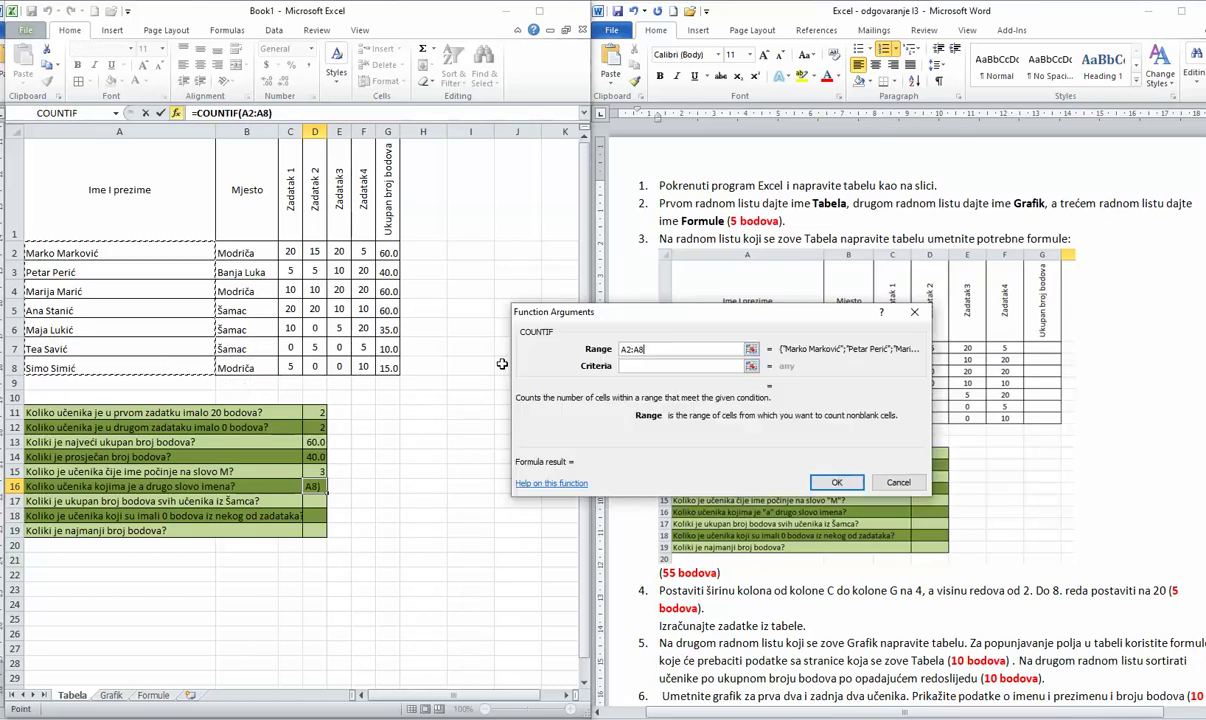
left_click(636, 368)
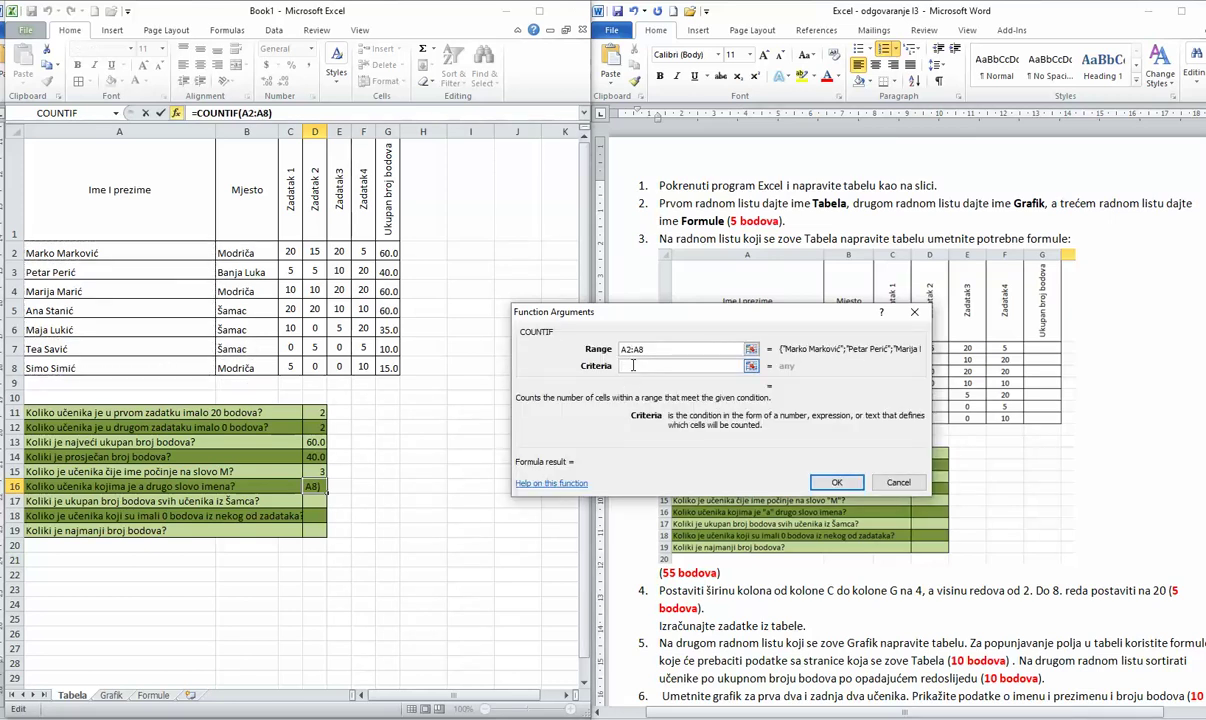
type("?a*")
left_click(834, 481)
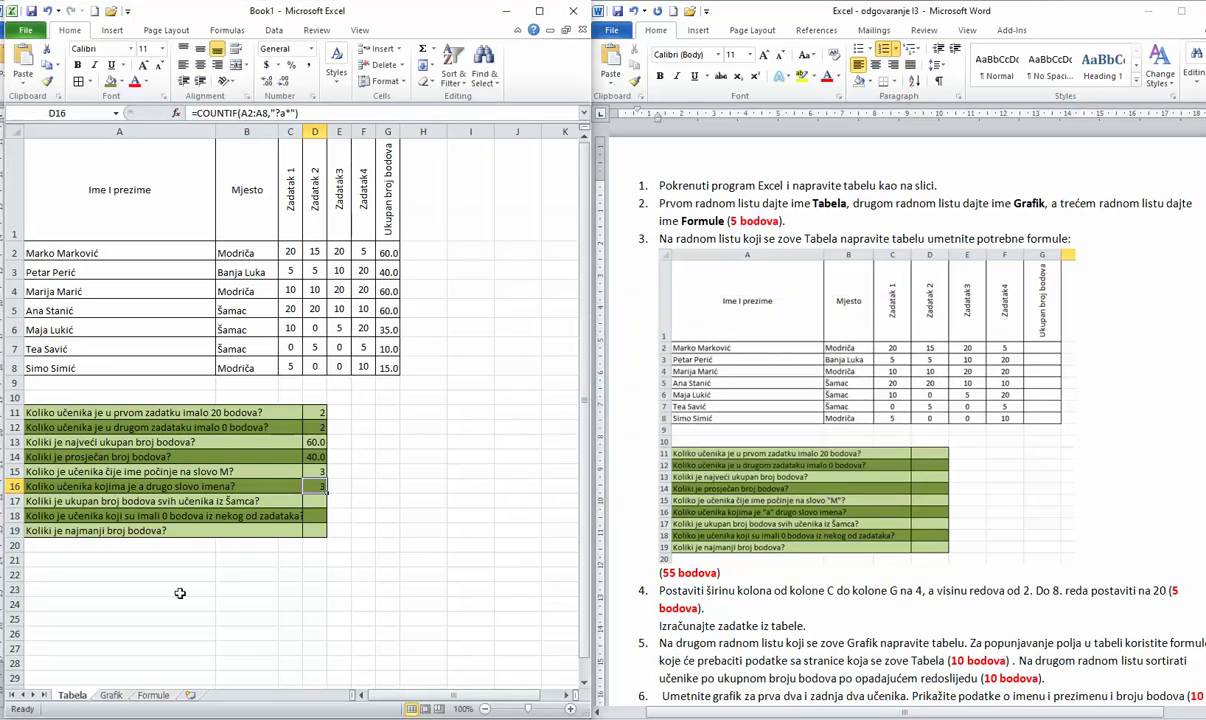
left_click(315, 501)
Step: In D17 enter =SUMIF(B2:B8,"Šamac",G2:G8) to total Šamac students' scores, giving 105
left_click(175, 115)
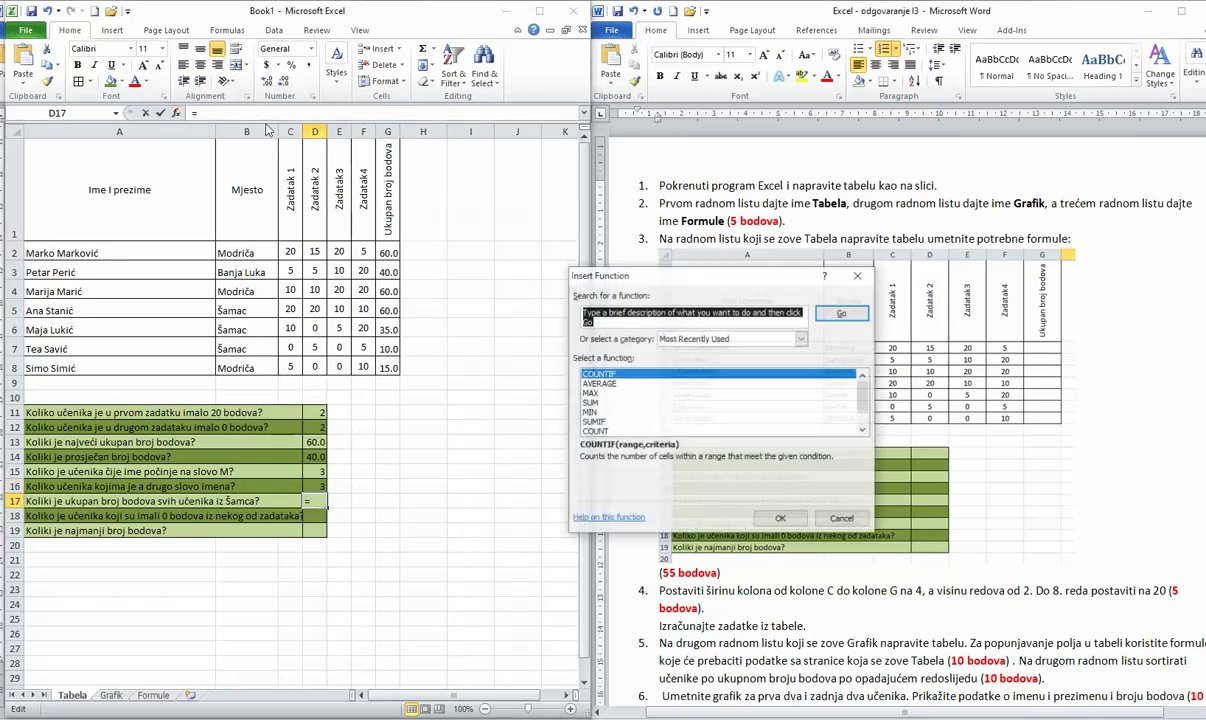
left_click_drag(635, 284, 664, 280)
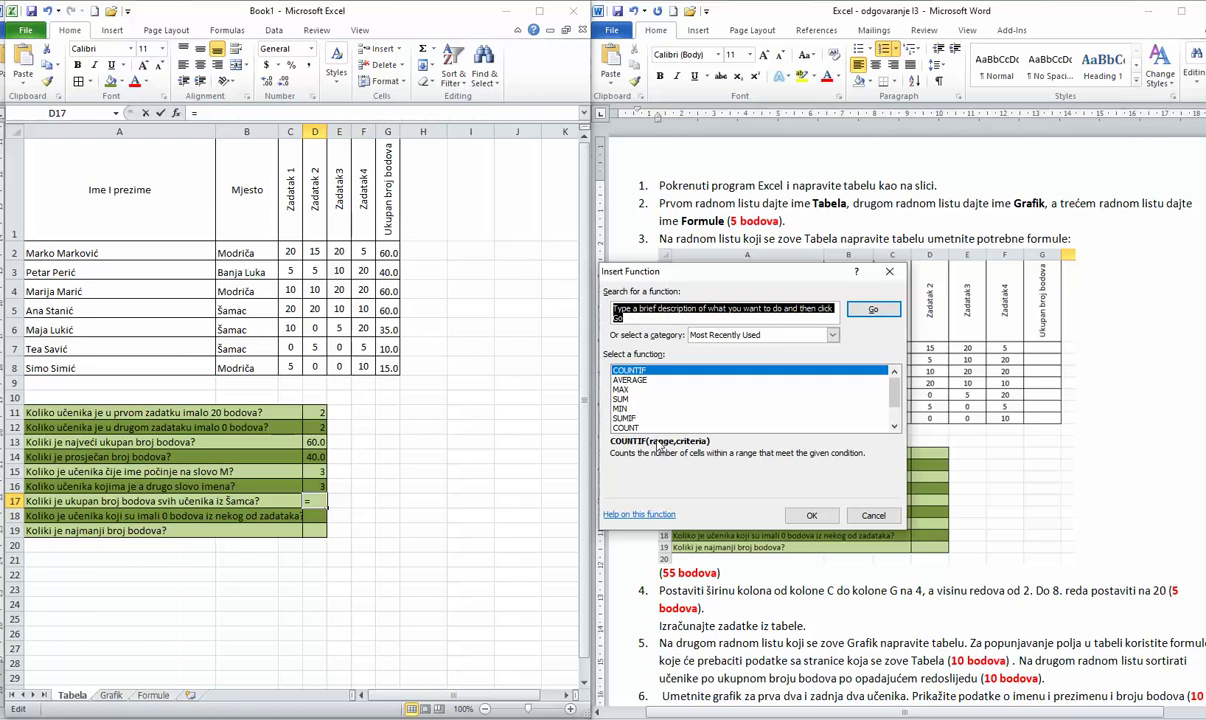
left_click(626, 418)
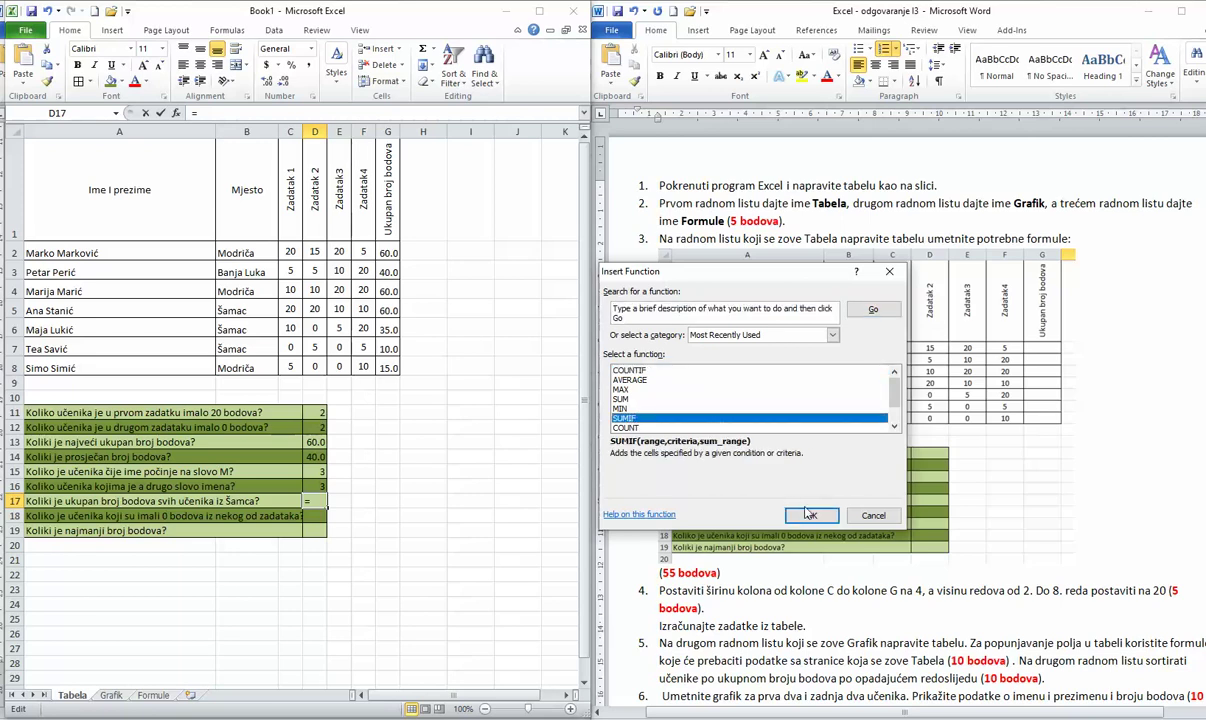
left_click(806, 513)
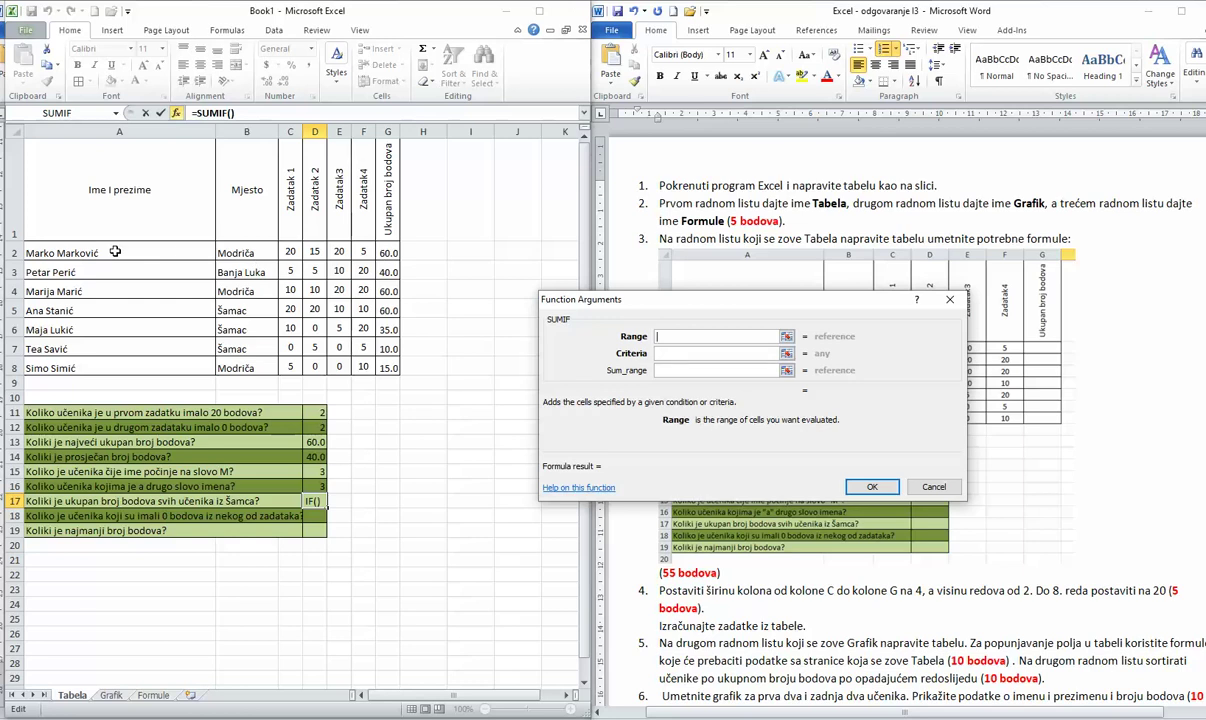
left_click_drag(226, 253, 228, 368)
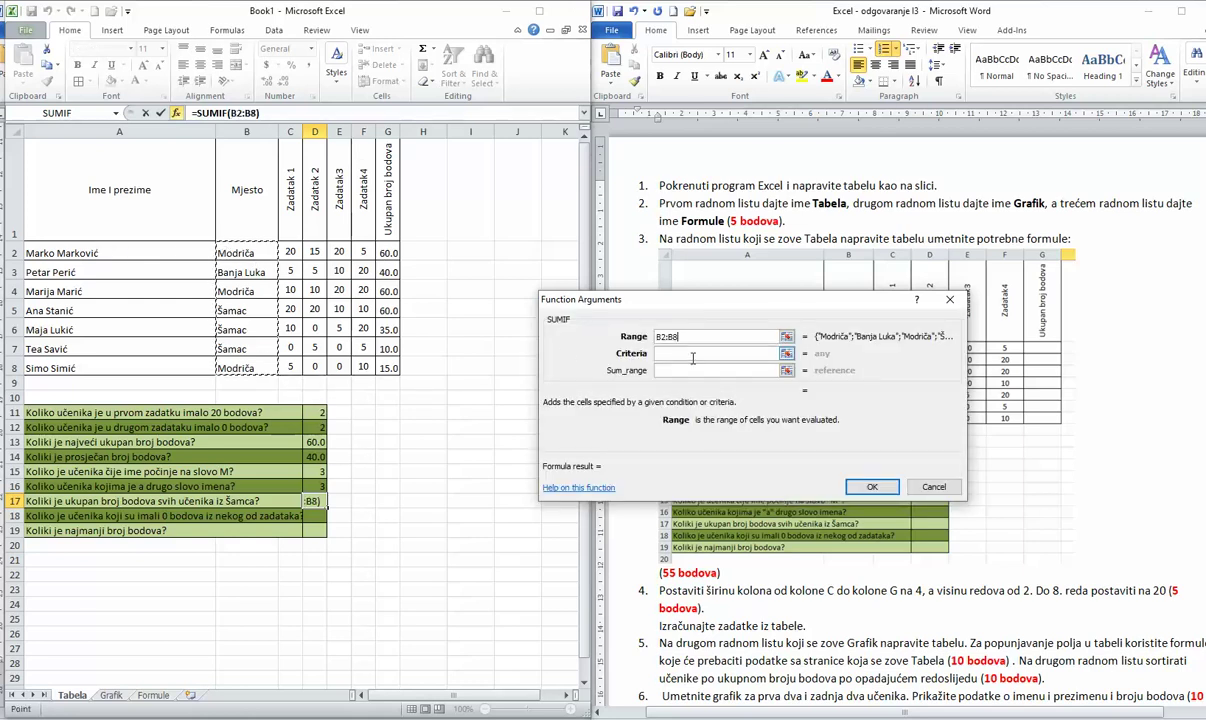
left_click(690, 355)
type("Šamac")
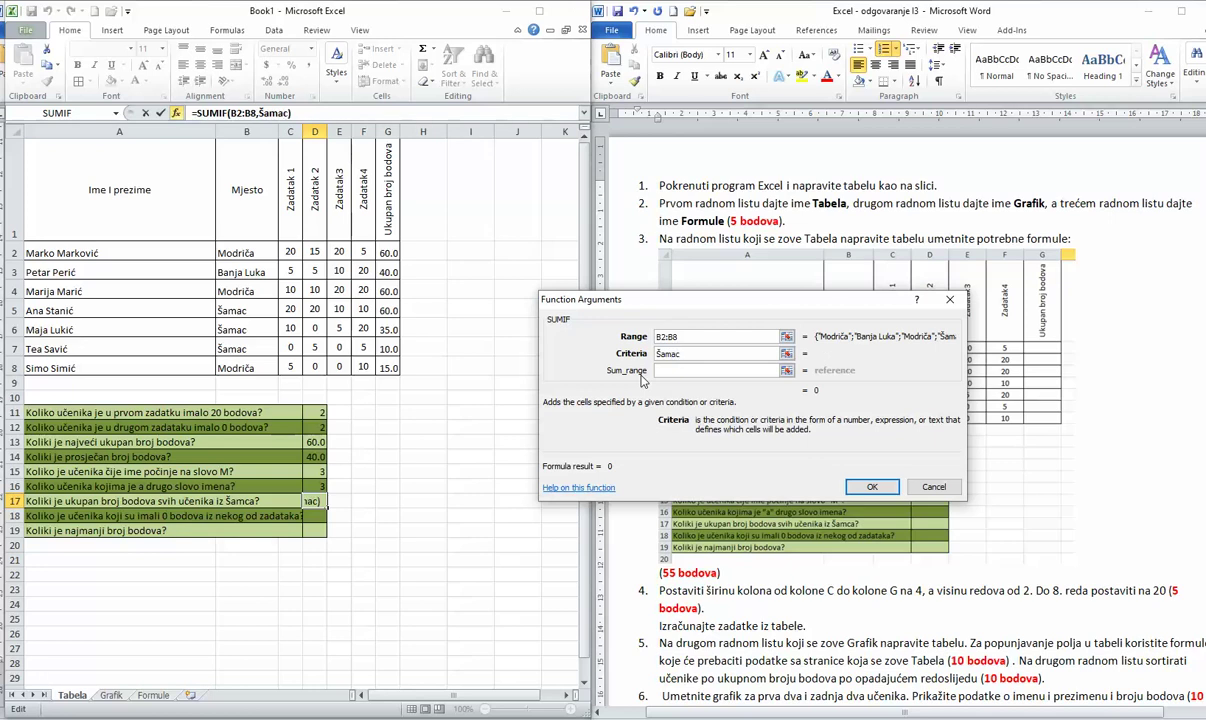
left_click(667, 371)
left_click_drag(389, 250, 390, 368)
left_click(872, 487)
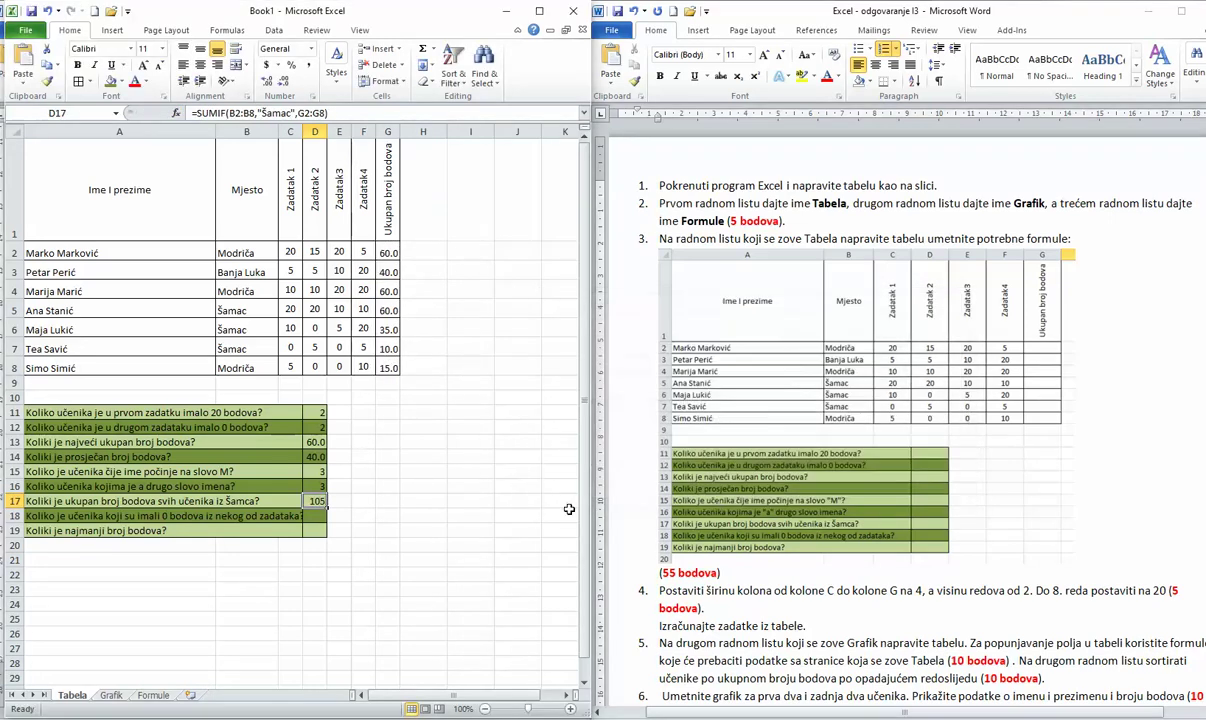
left_click(317, 517)
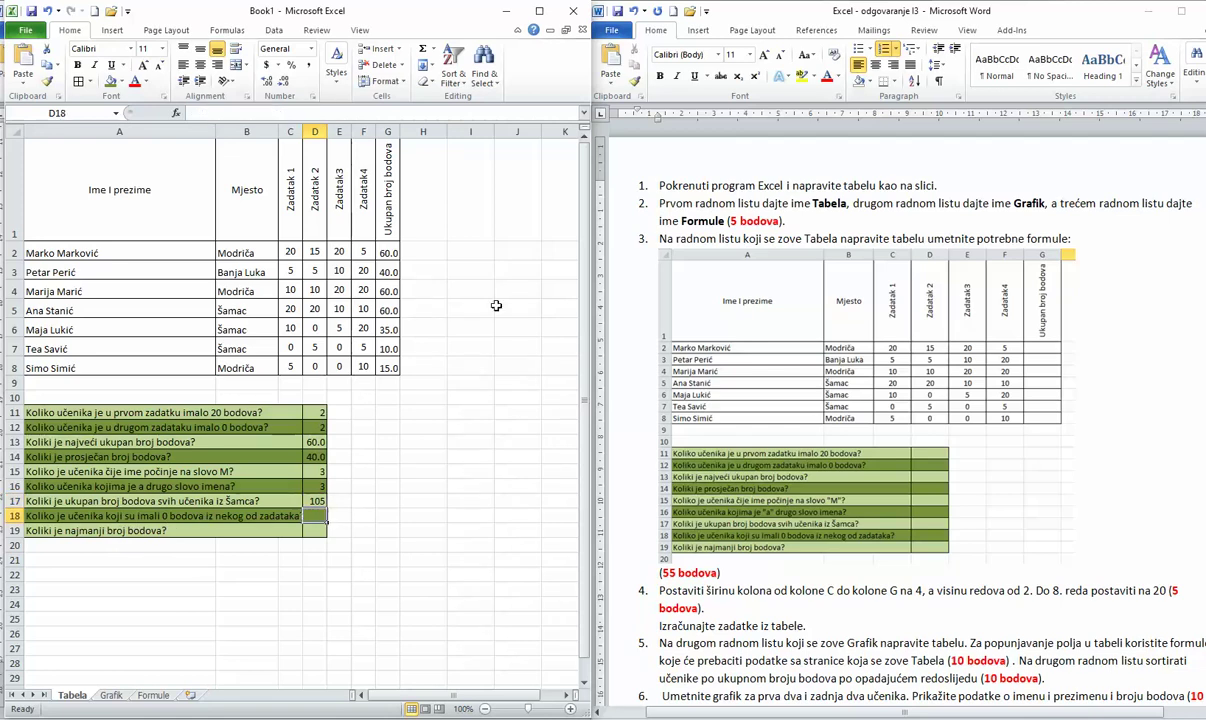
Step: In D18 enter =COUNTIF(C2:F8,0) to count zero scores, giving 5
left_click(176, 113)
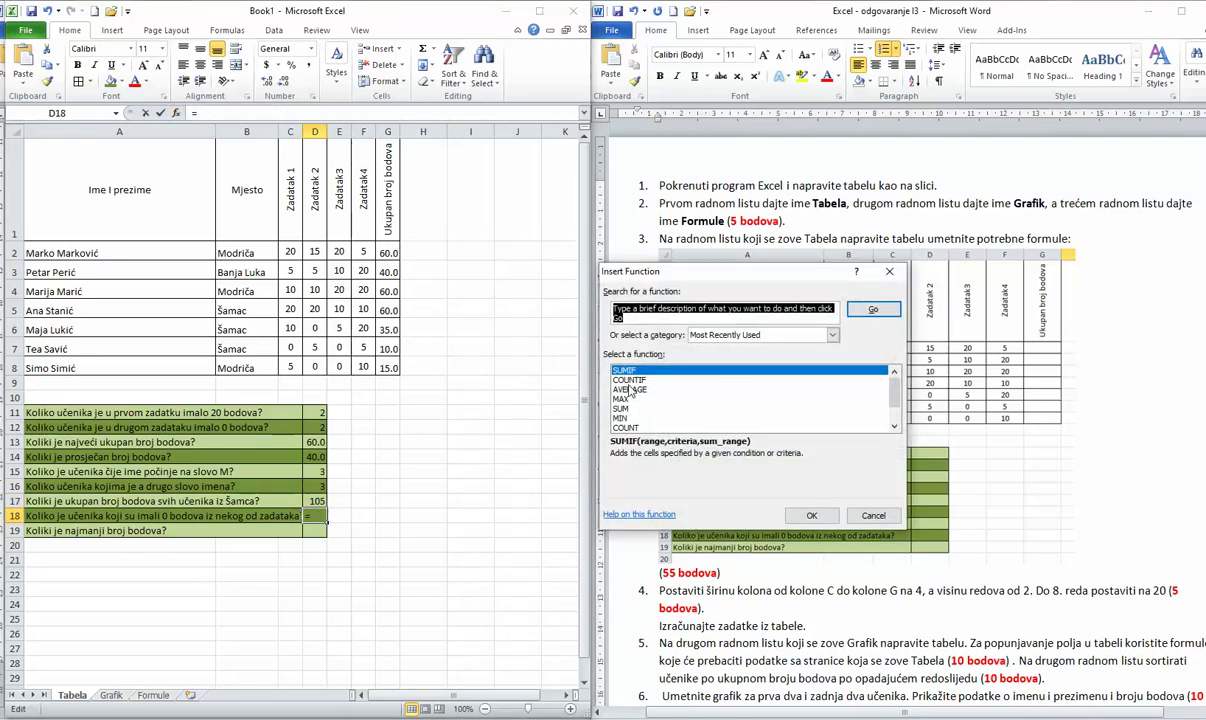
left_click(630, 380)
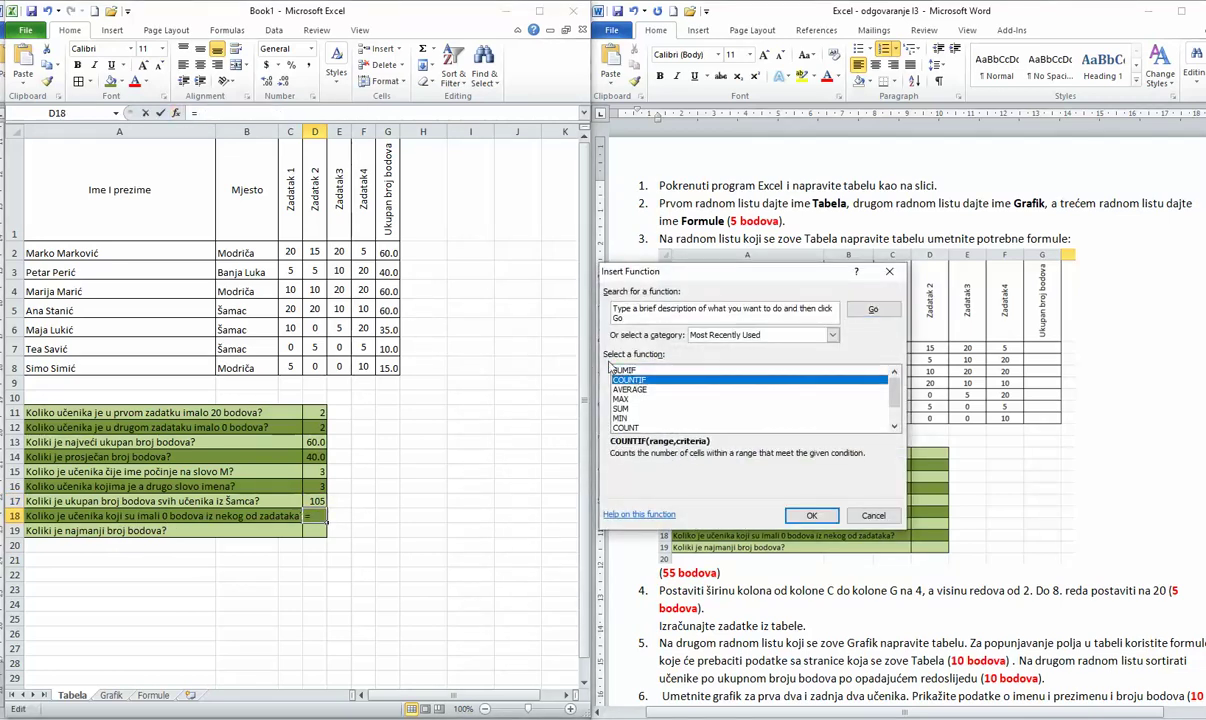
left_click(808, 515)
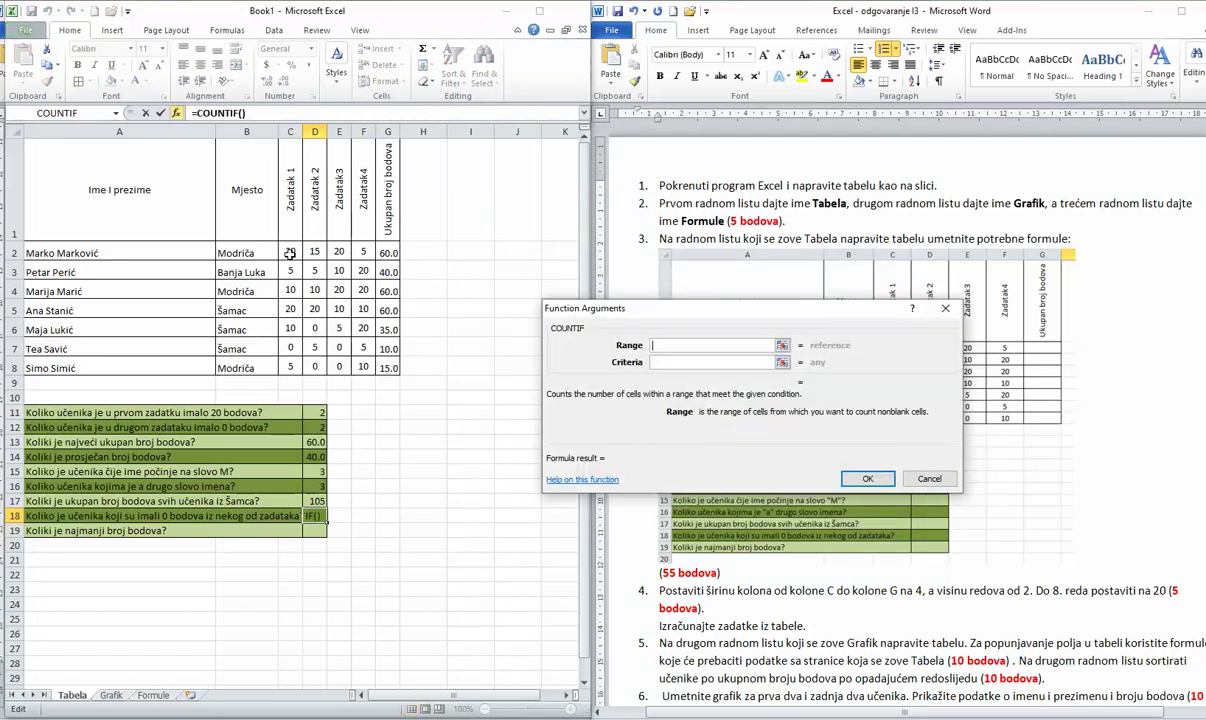
left_click_drag(290, 253, 363, 367)
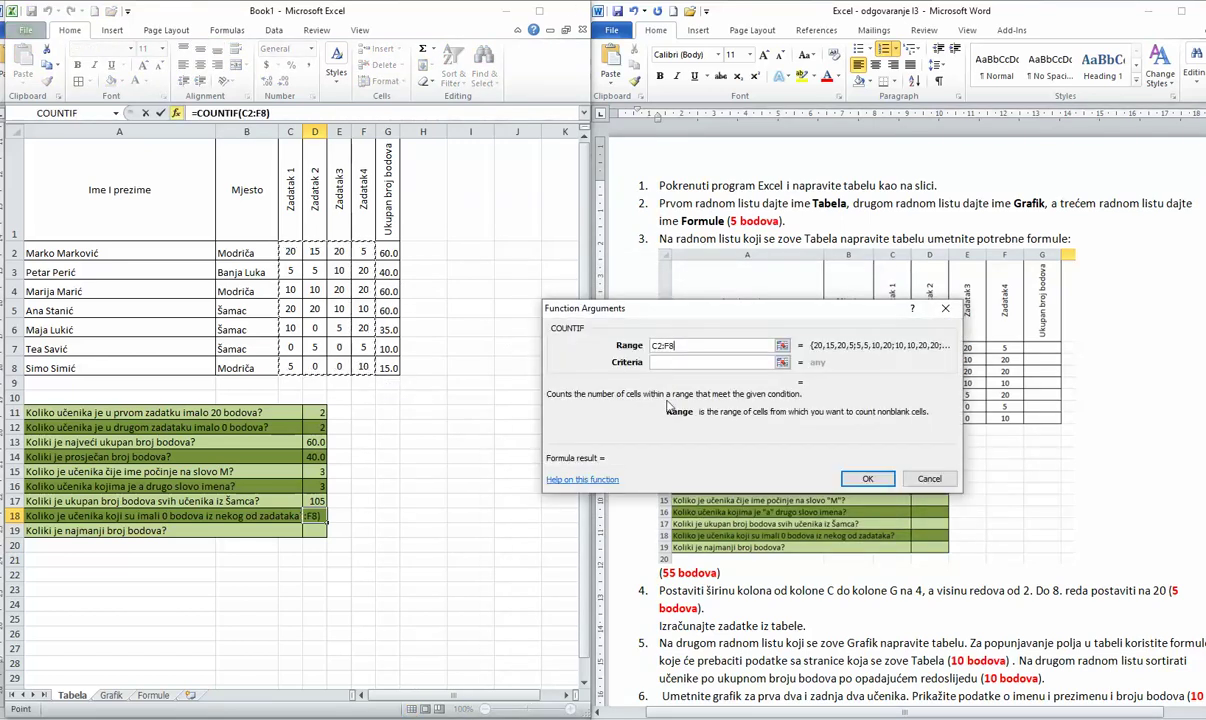
left_click(663, 363)
type("0")
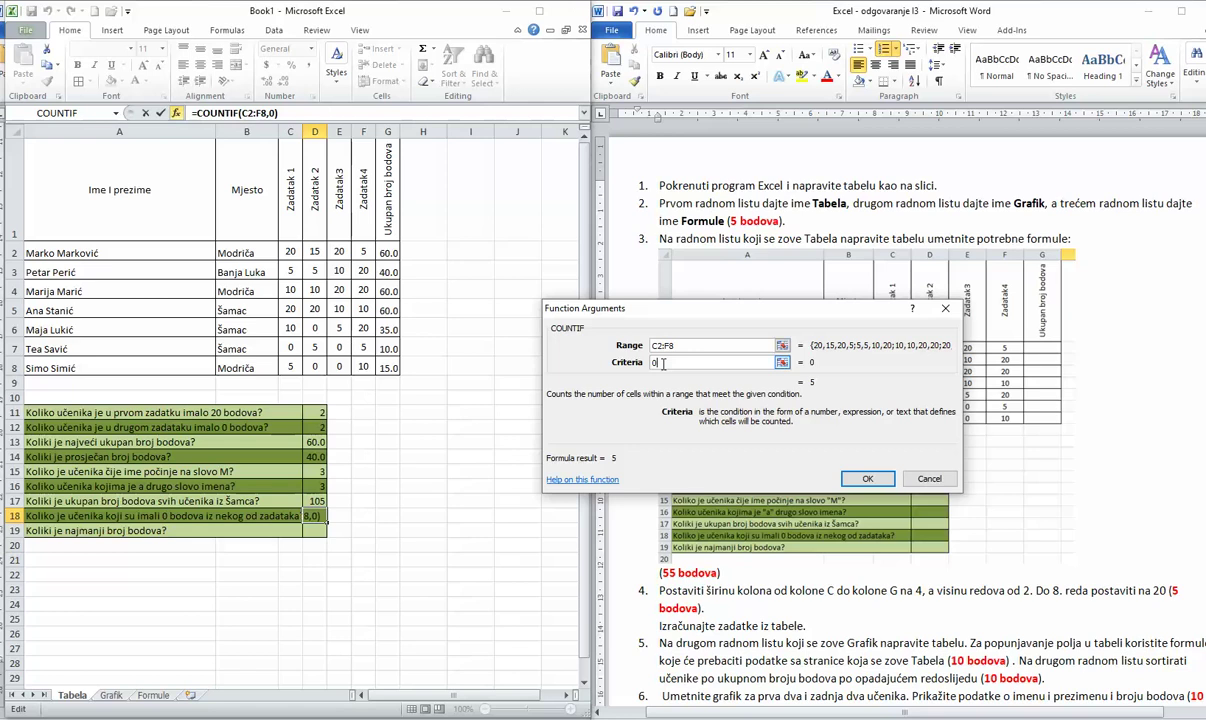
left_click(867, 479)
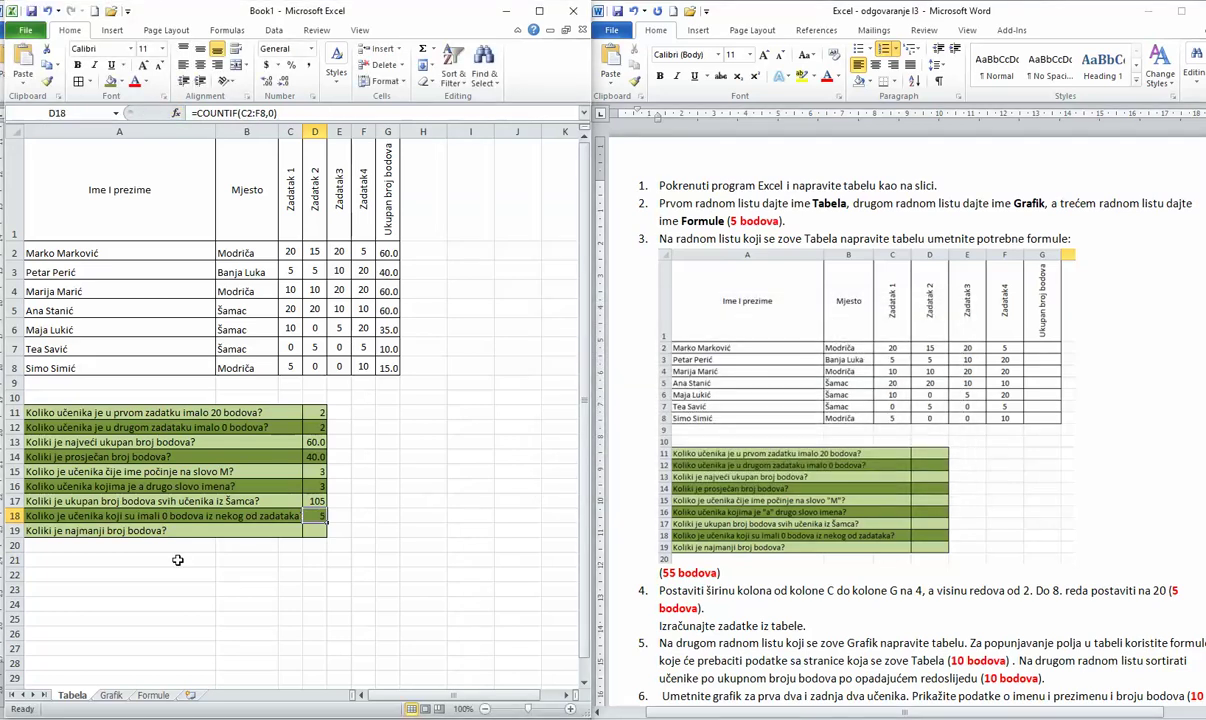
Step: In D19 enter =MIN(G2:G8) for the lowest total score, 10.0
left_click(310, 532)
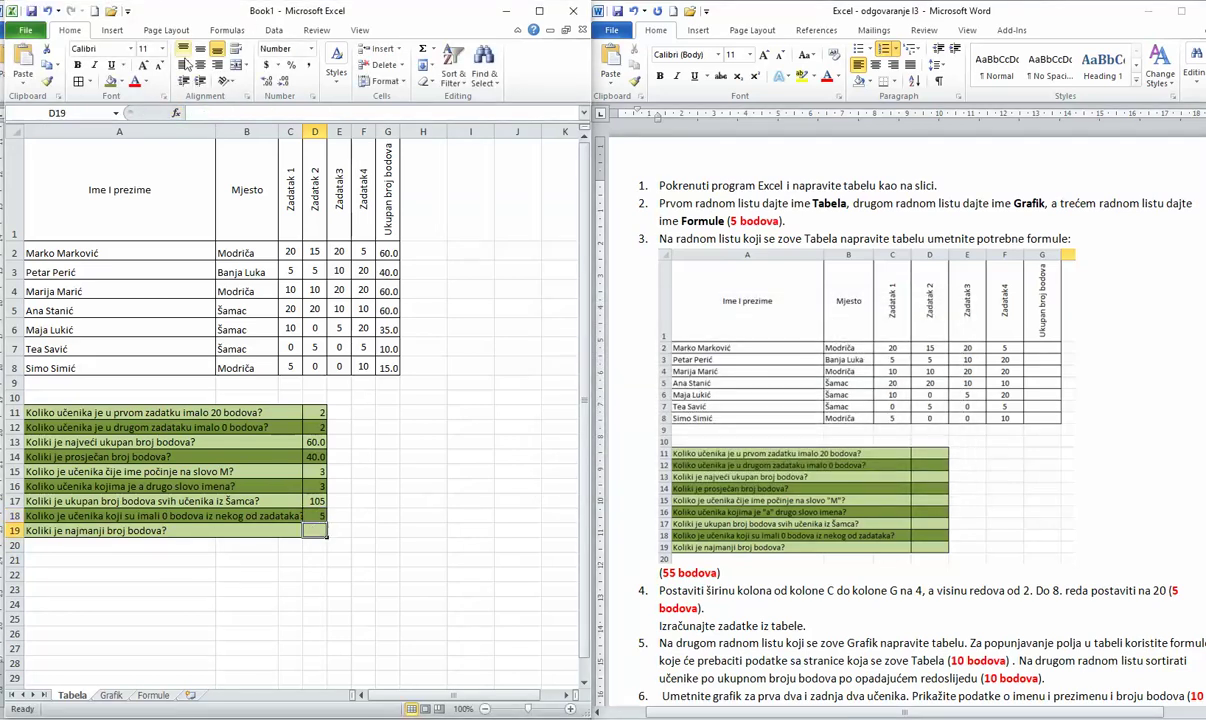
left_click(176, 113)
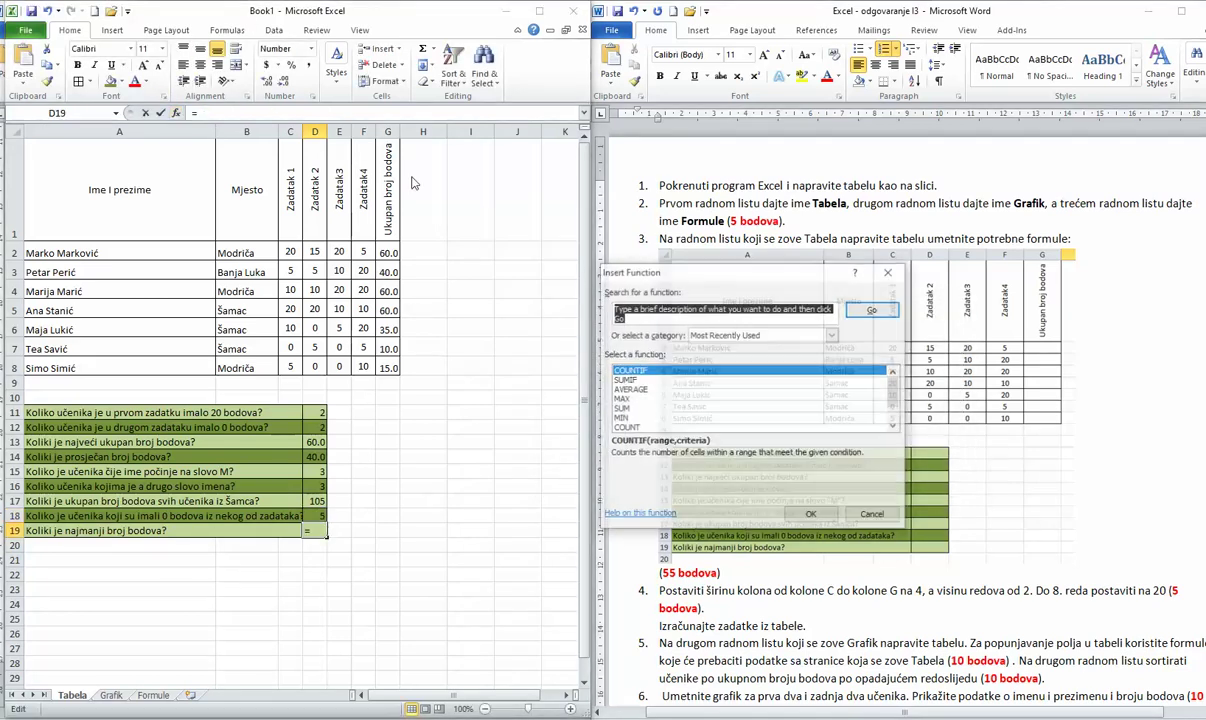
left_click(656, 318)
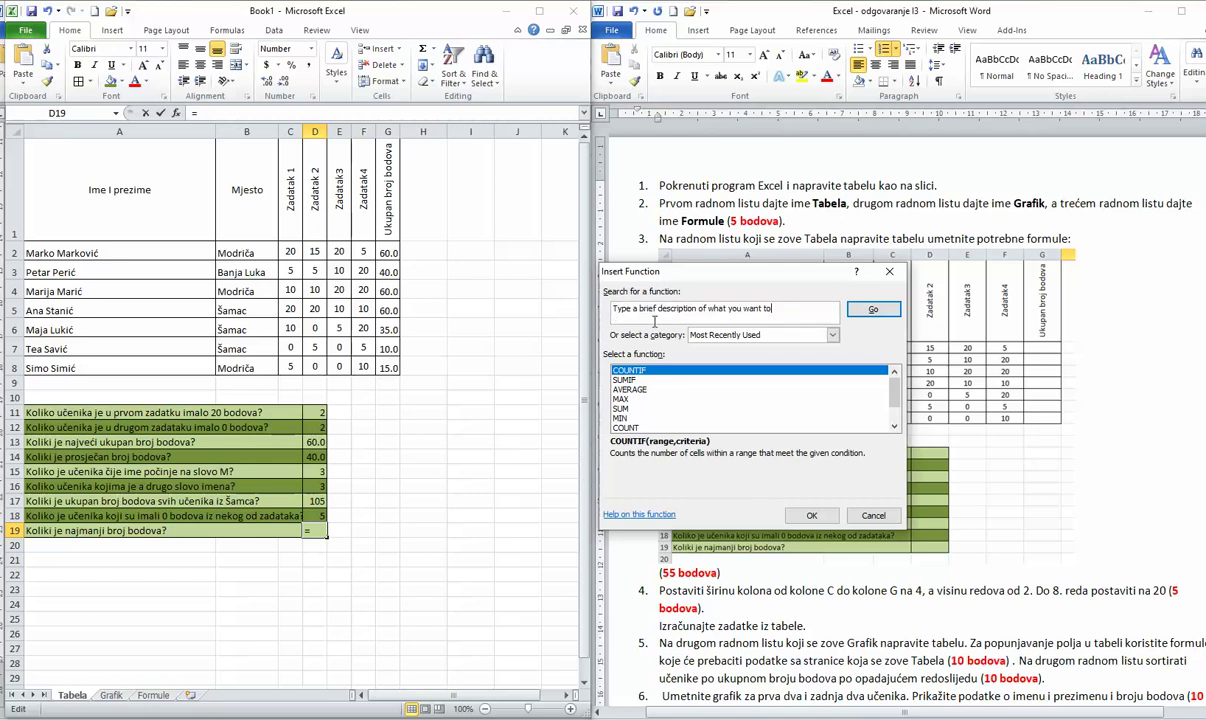
key("BackSpace")
key("BackSpace")
key("BackSpace")
key("BackSpace")
key("BackSpace")
key("BackSpace")
key("BackSpace")
key("BackSpace")
key("BackSpace")
key("BackSpace")
key("BackSpace")
key("BackSpace")
key("BackSpace")
key("BackSpace")
key("BackSpace")
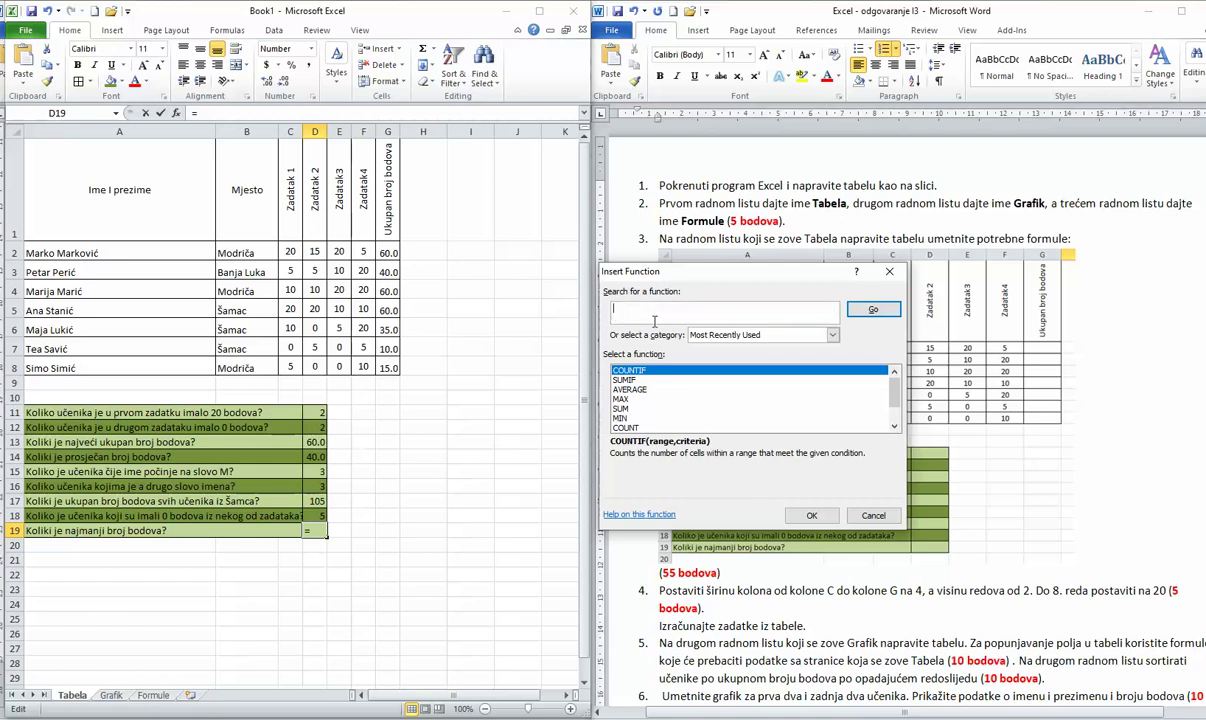
left_click(868, 309)
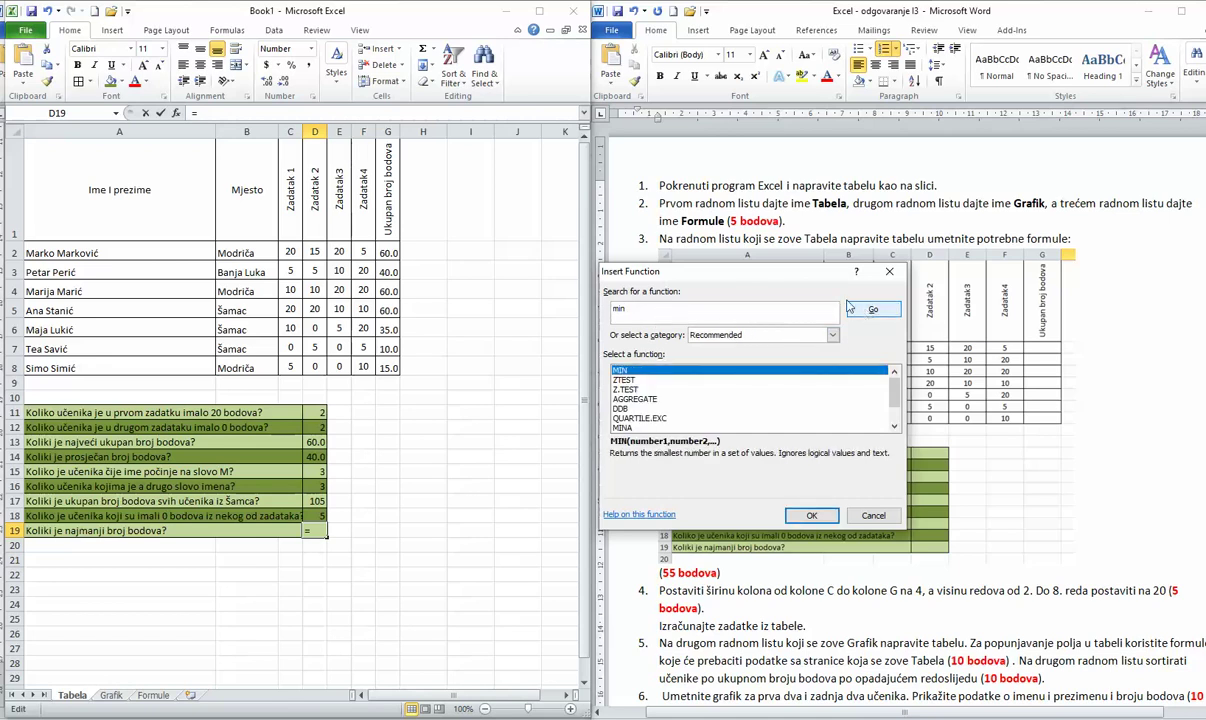
left_click(809, 516)
left_click_drag(388, 253, 397, 367)
left_click(864, 500)
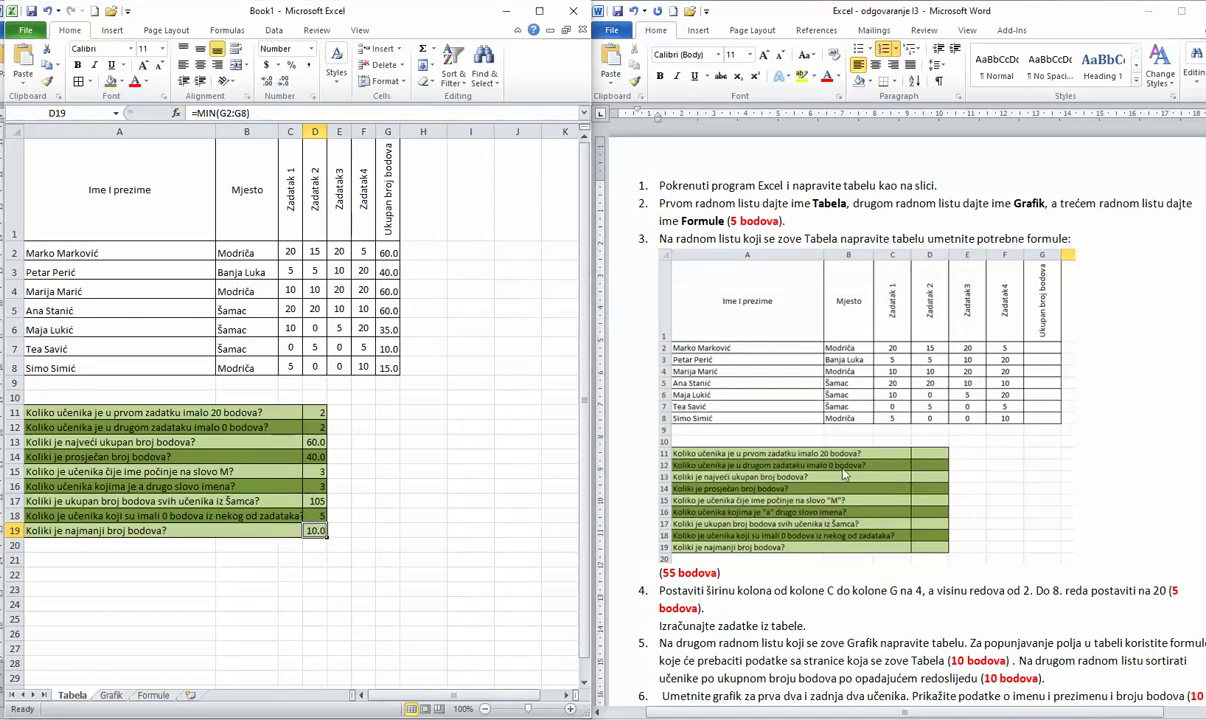
left_click(719, 602)
left_click_drag(659, 592, 898, 592)
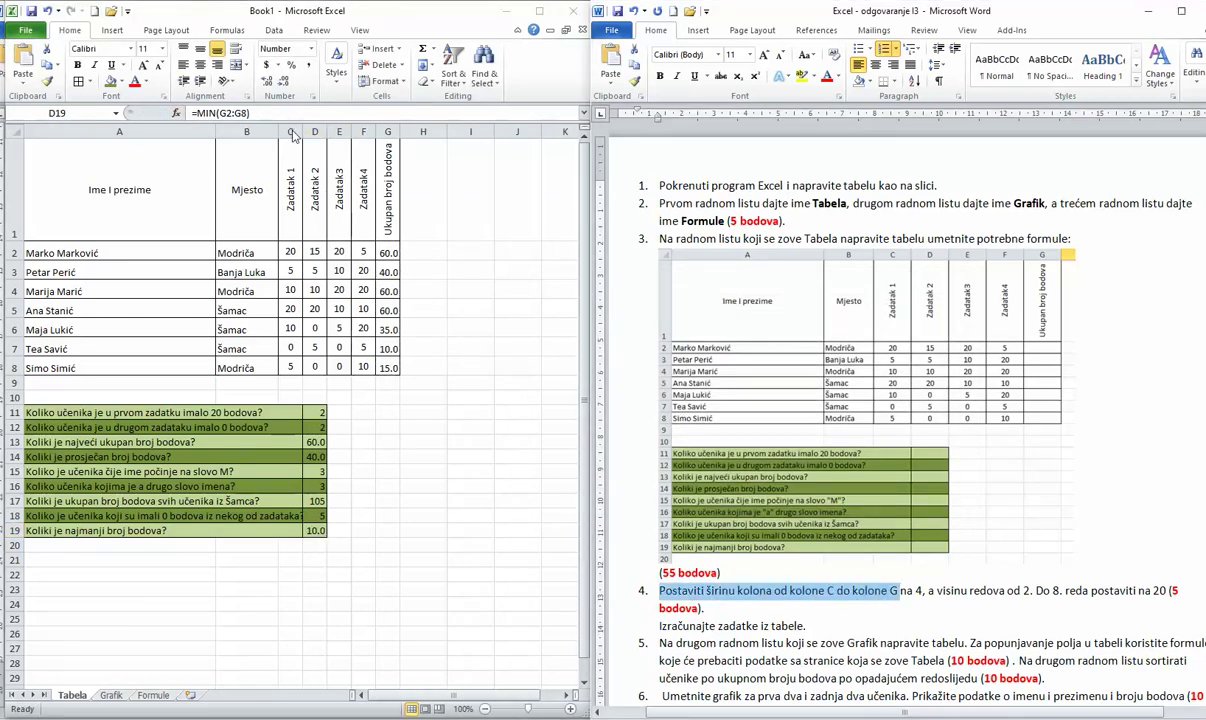
Step: Set columns C through G to a column width of 4
left_click_drag(291, 132, 388, 132)
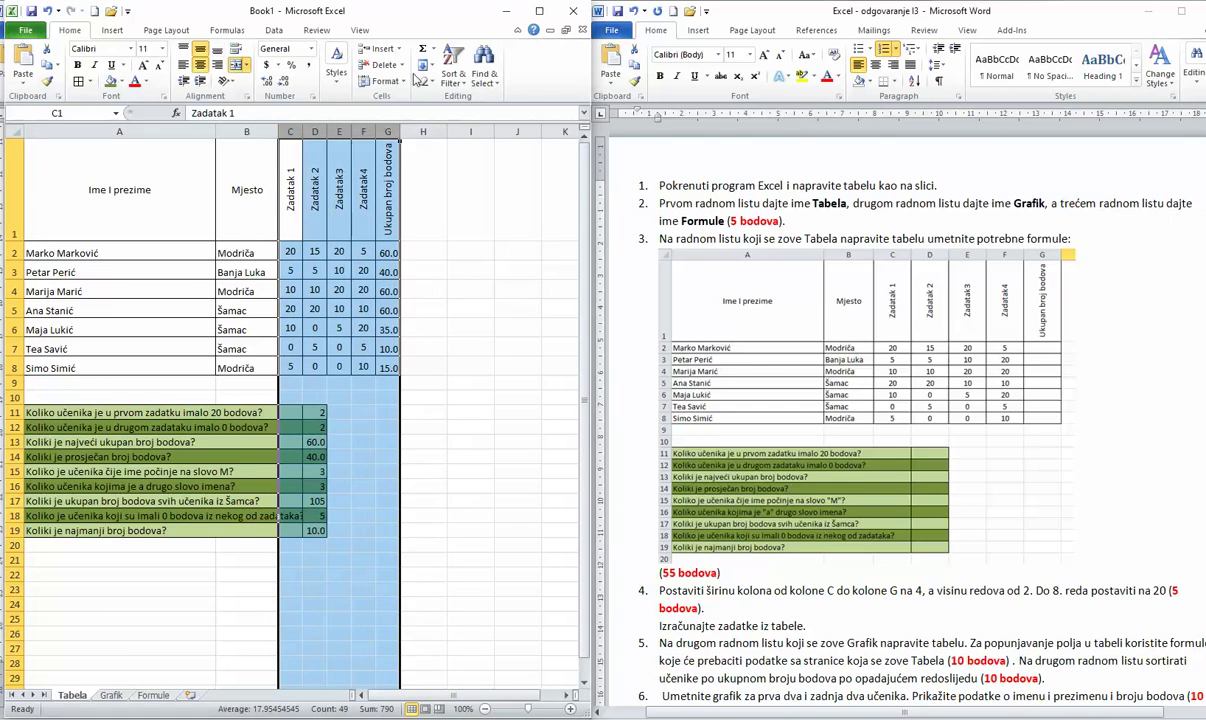
left_click(389, 81)
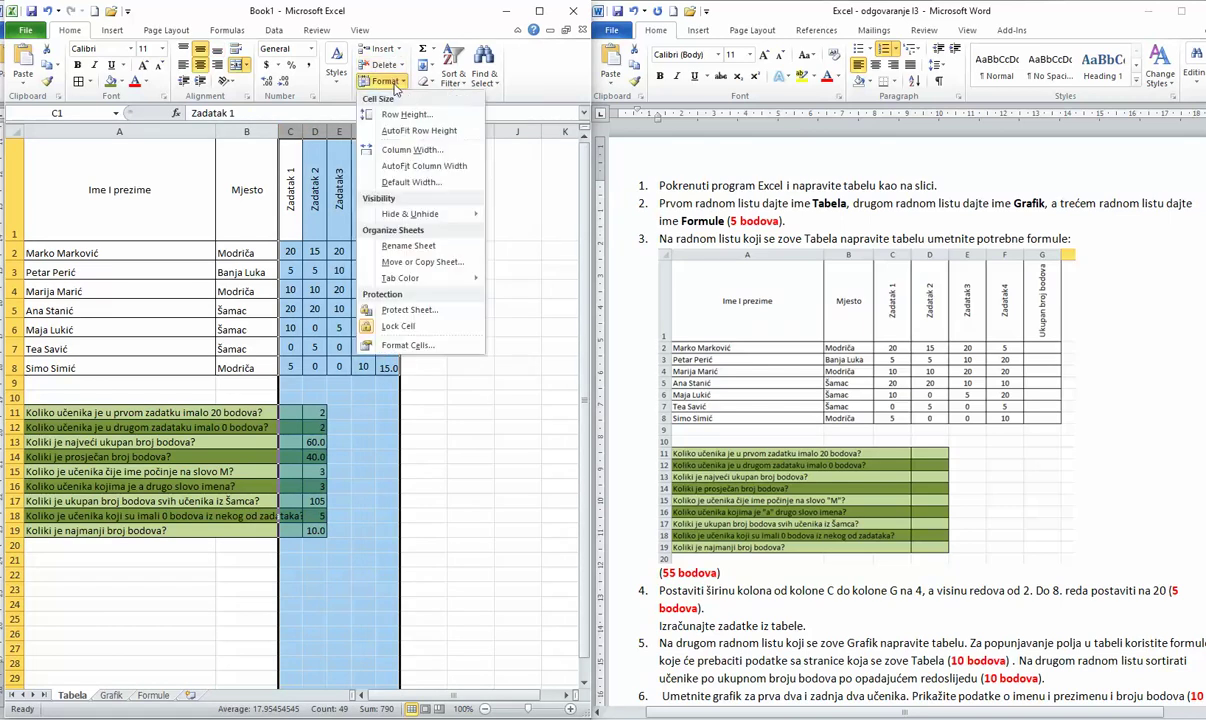
left_click(424, 152)
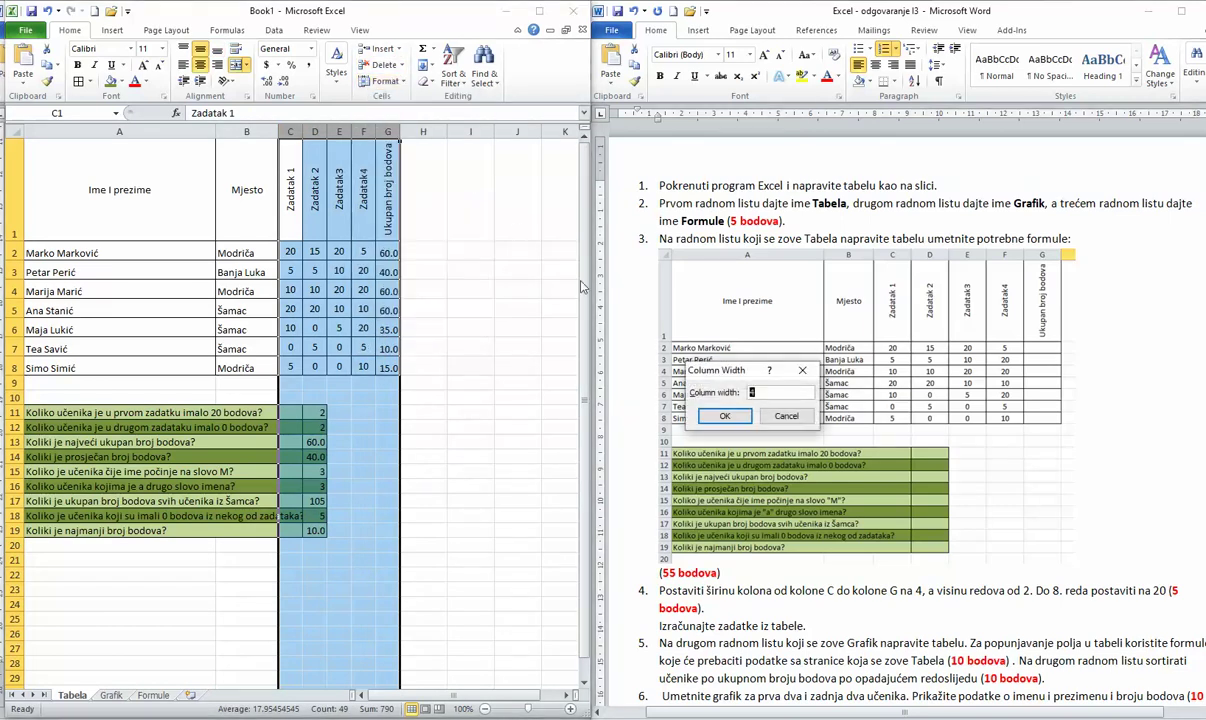
type("4")
key("Return")
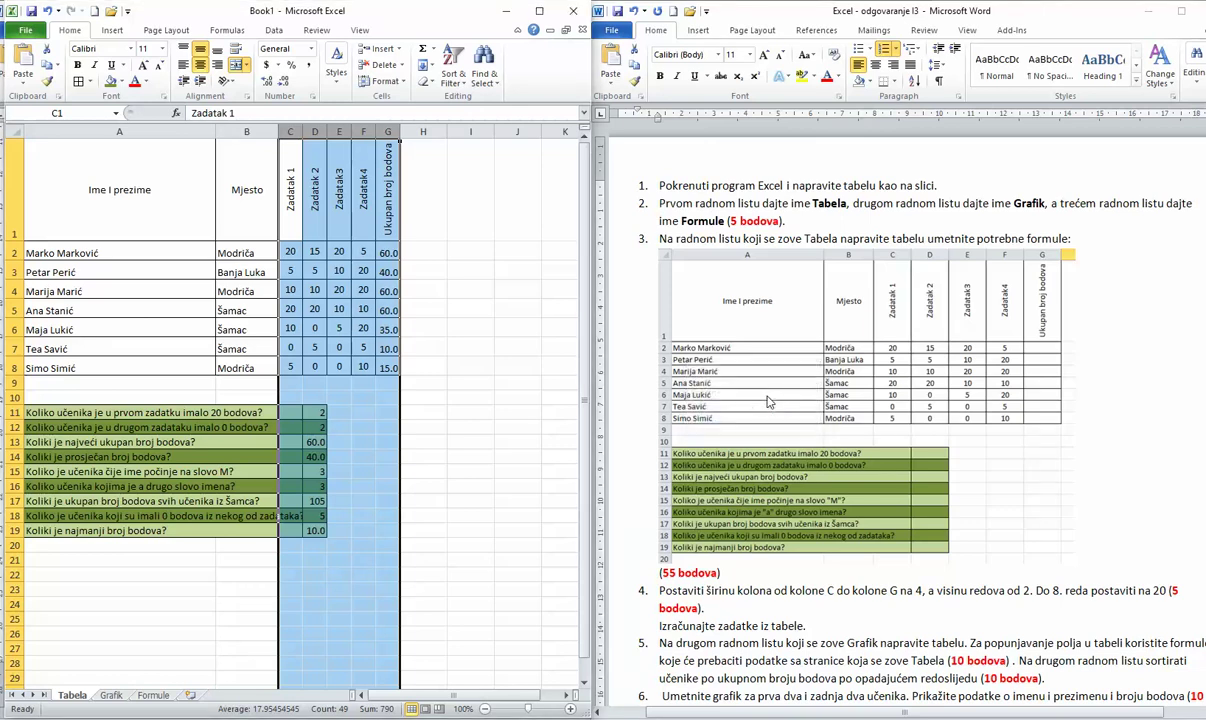
Step: Set rows 2 through 8 to a row height of 20
left_click(14, 272)
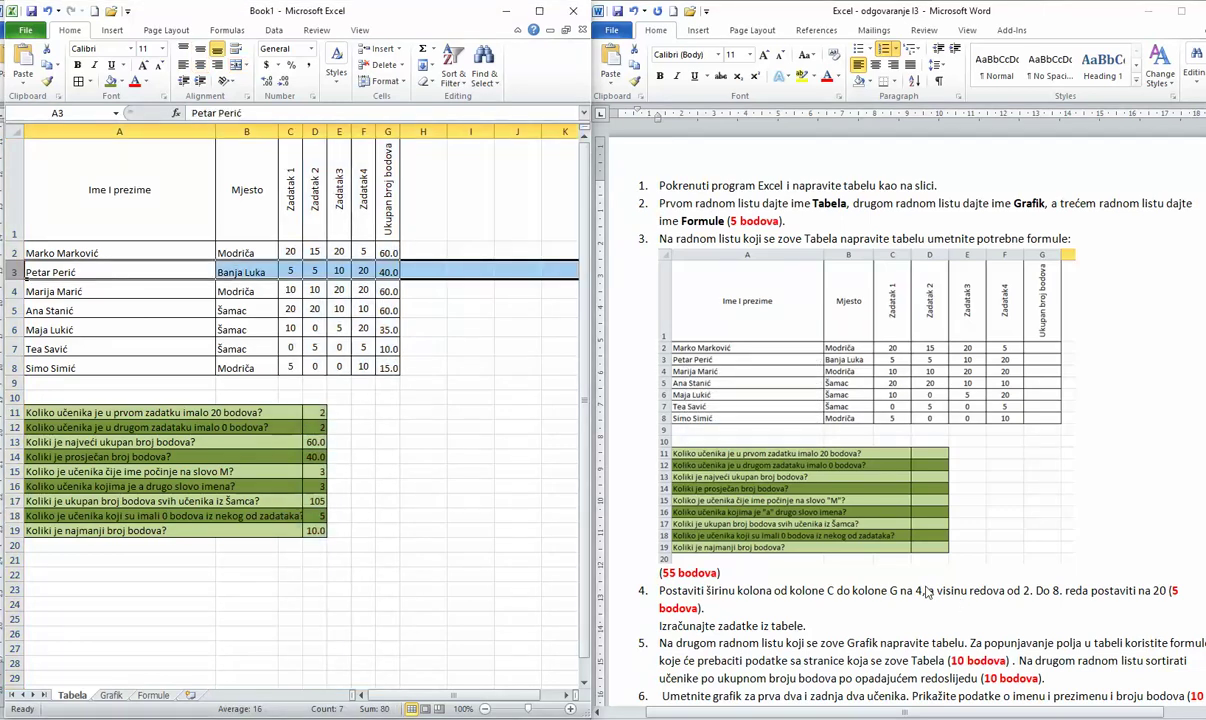
left_click_drag(659, 591, 849, 591)
left_click_drag(937, 591, 1062, 588)
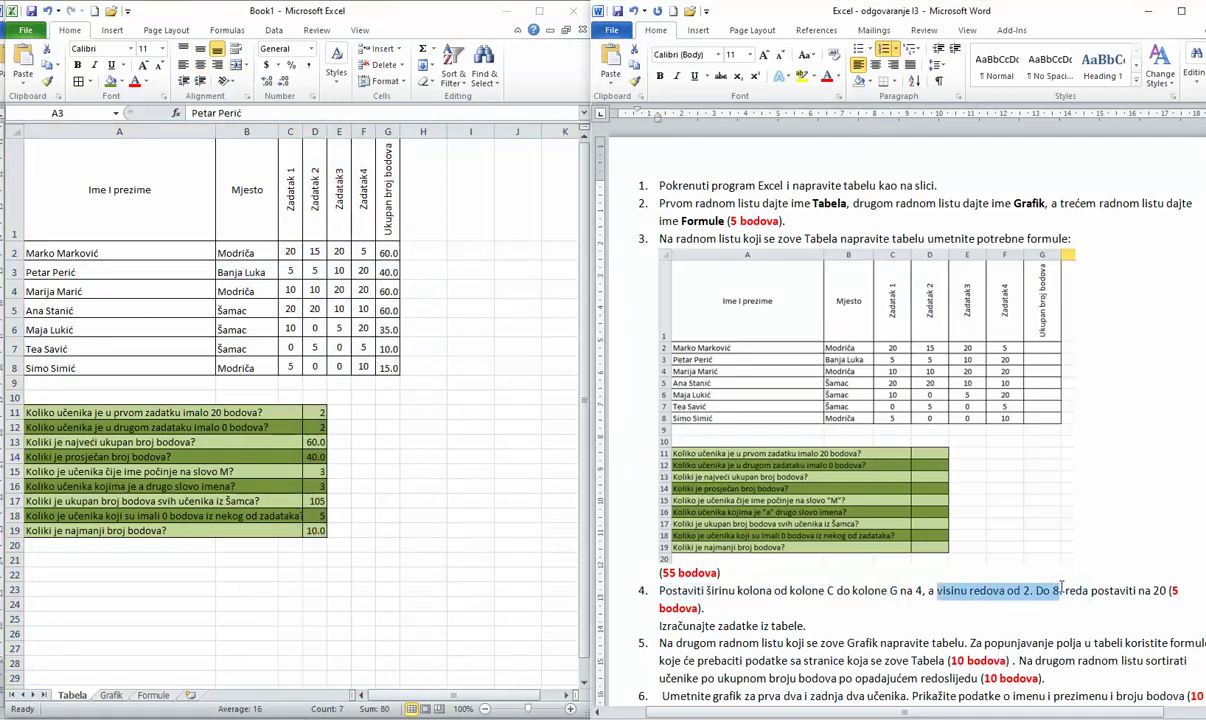
left_click_drag(14, 253, 18, 368)
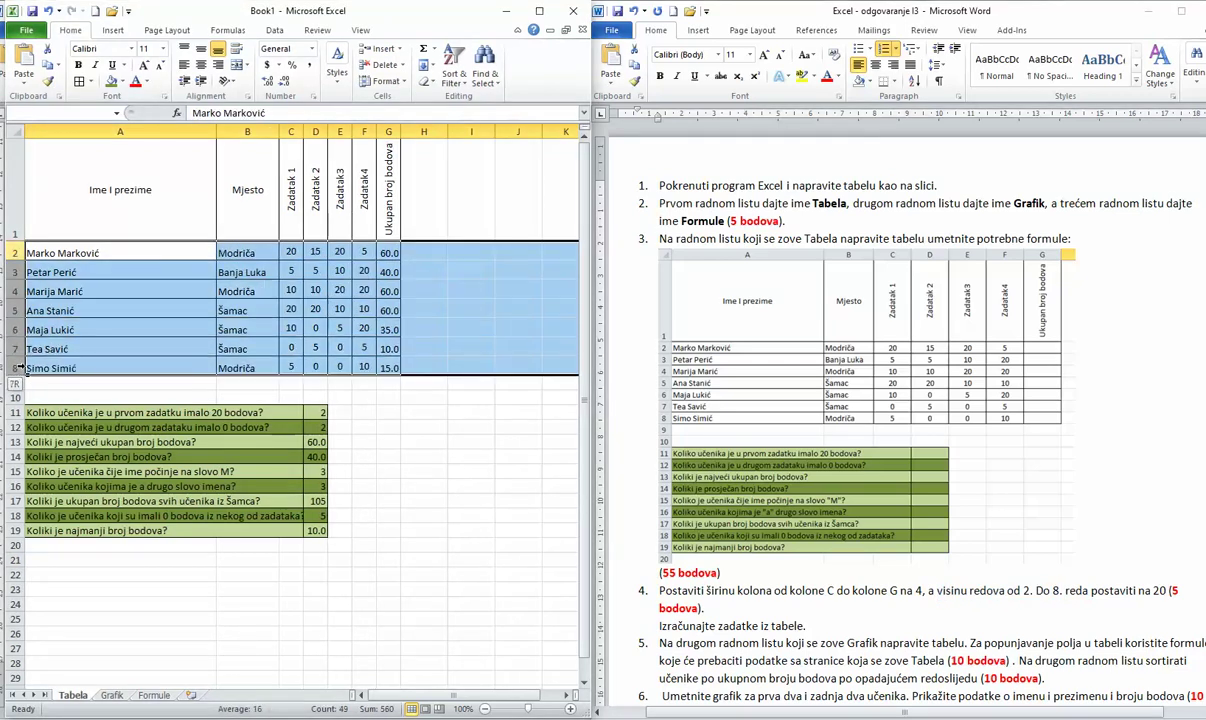
left_click(385, 81)
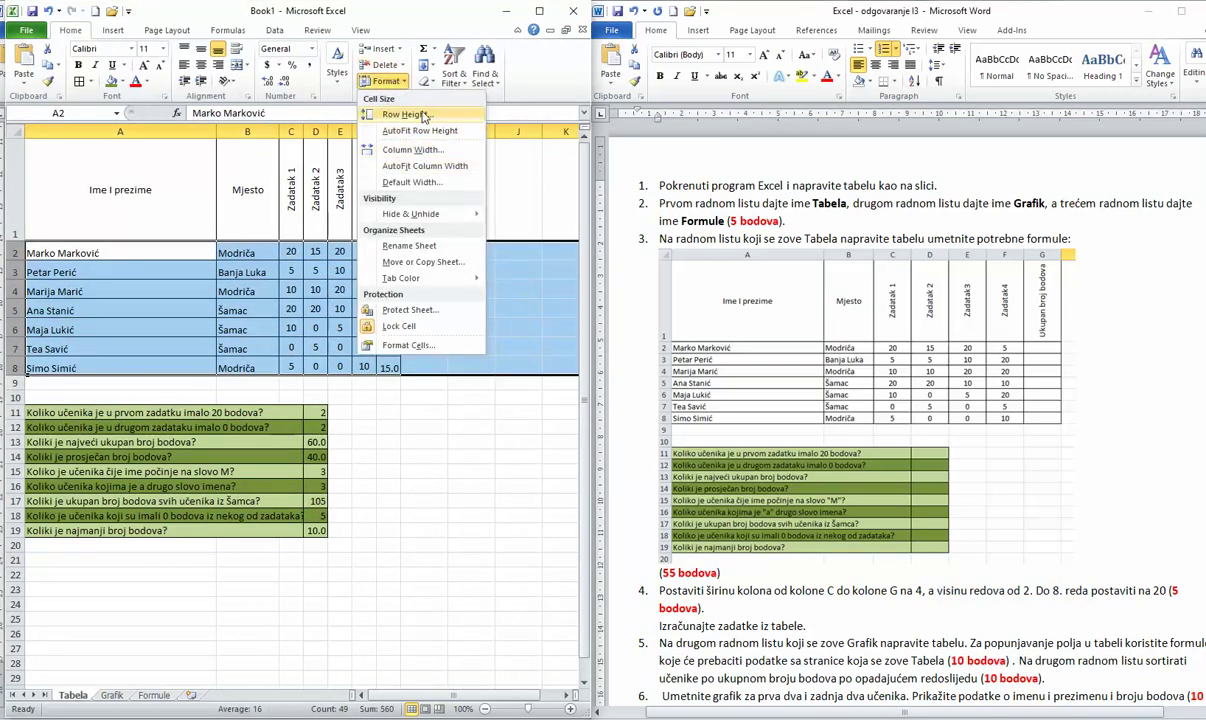
left_click(420, 115)
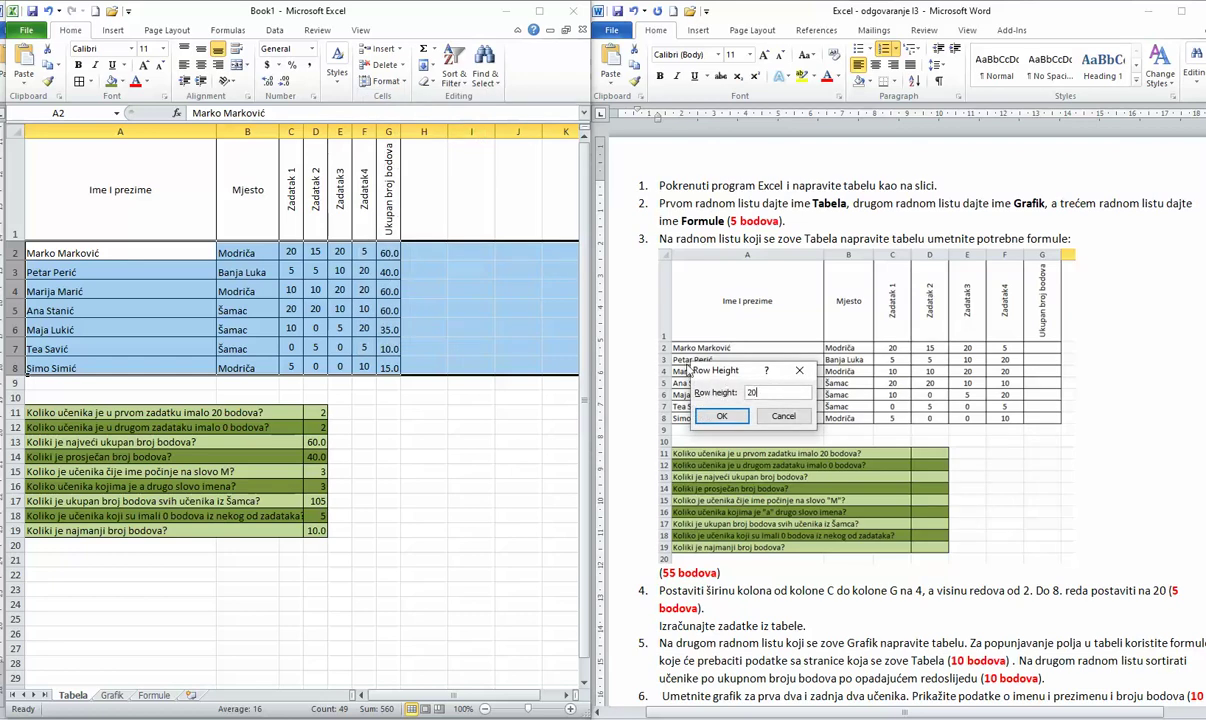
left_click(721, 415)
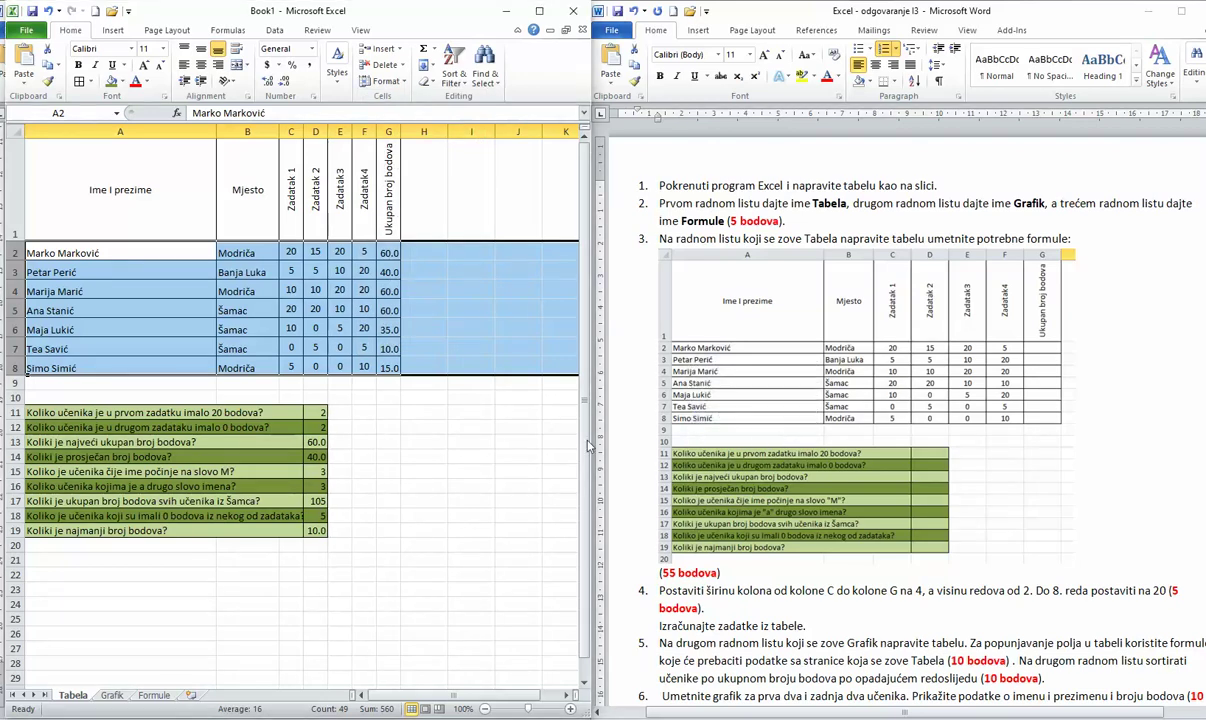
left_click(1094, 591)
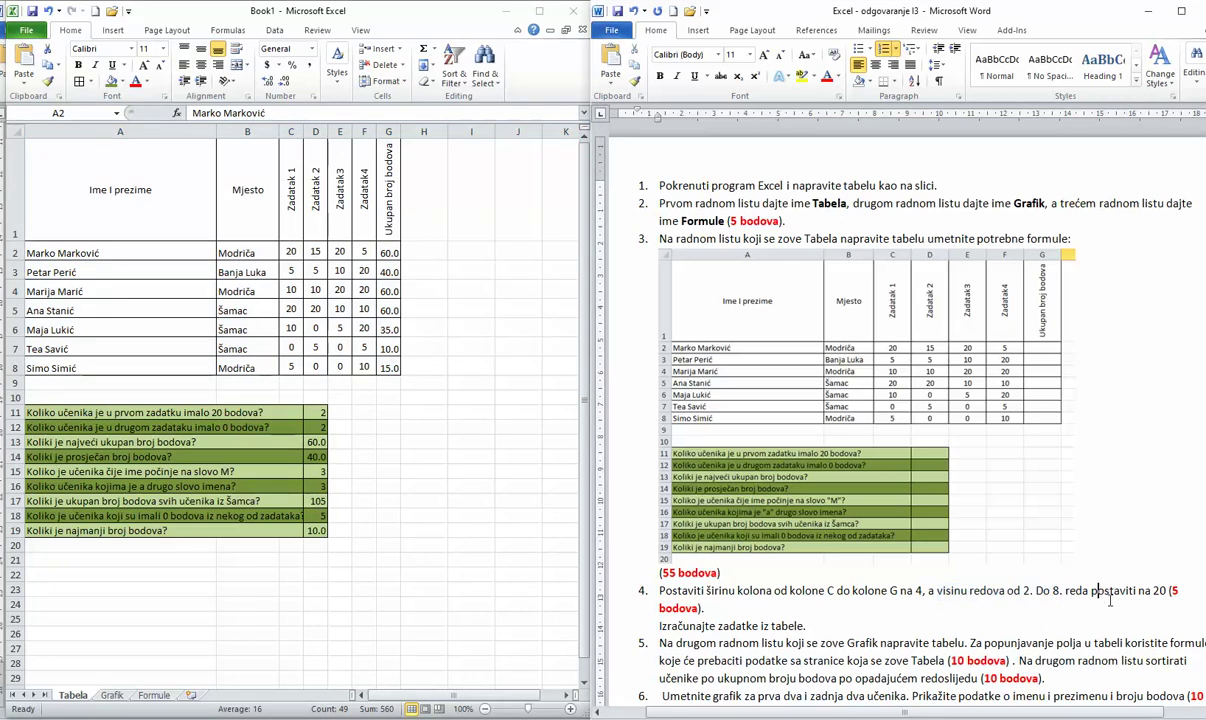
Step: Bold the line 'Izračunajte zadatke iz tabele' in the Word instructions
scroll(816, 556, "down", 2)
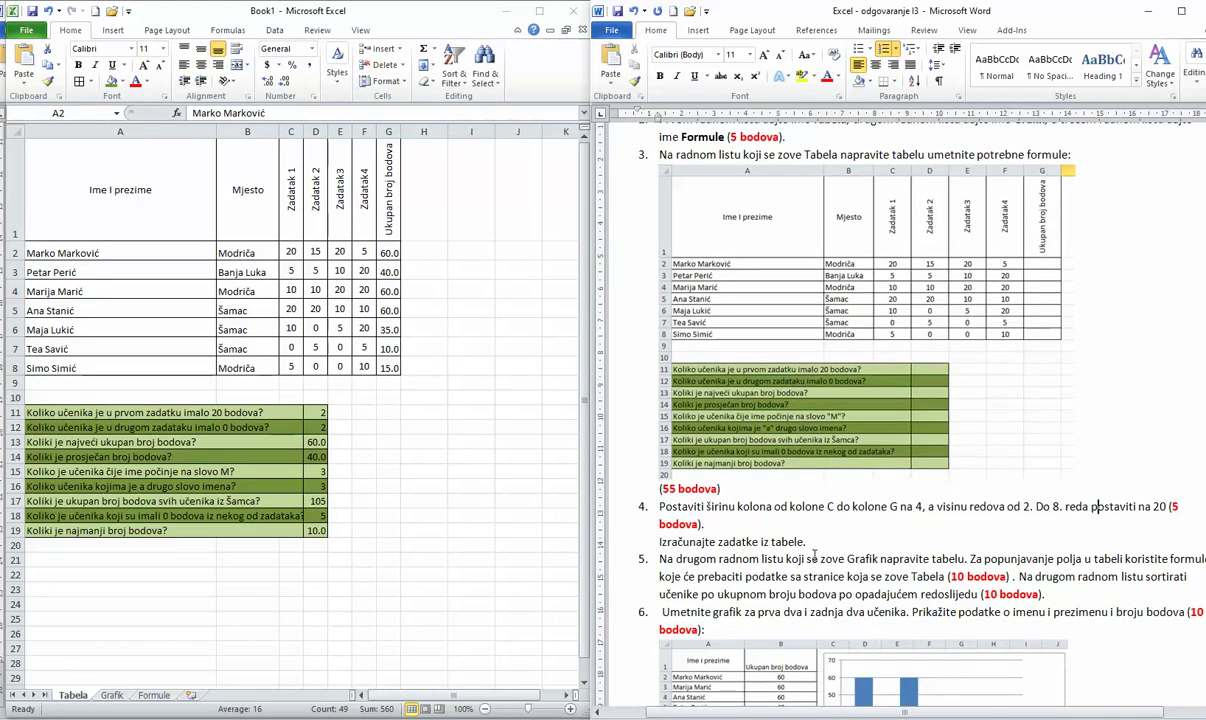
left_click_drag(821, 543, 659, 541)
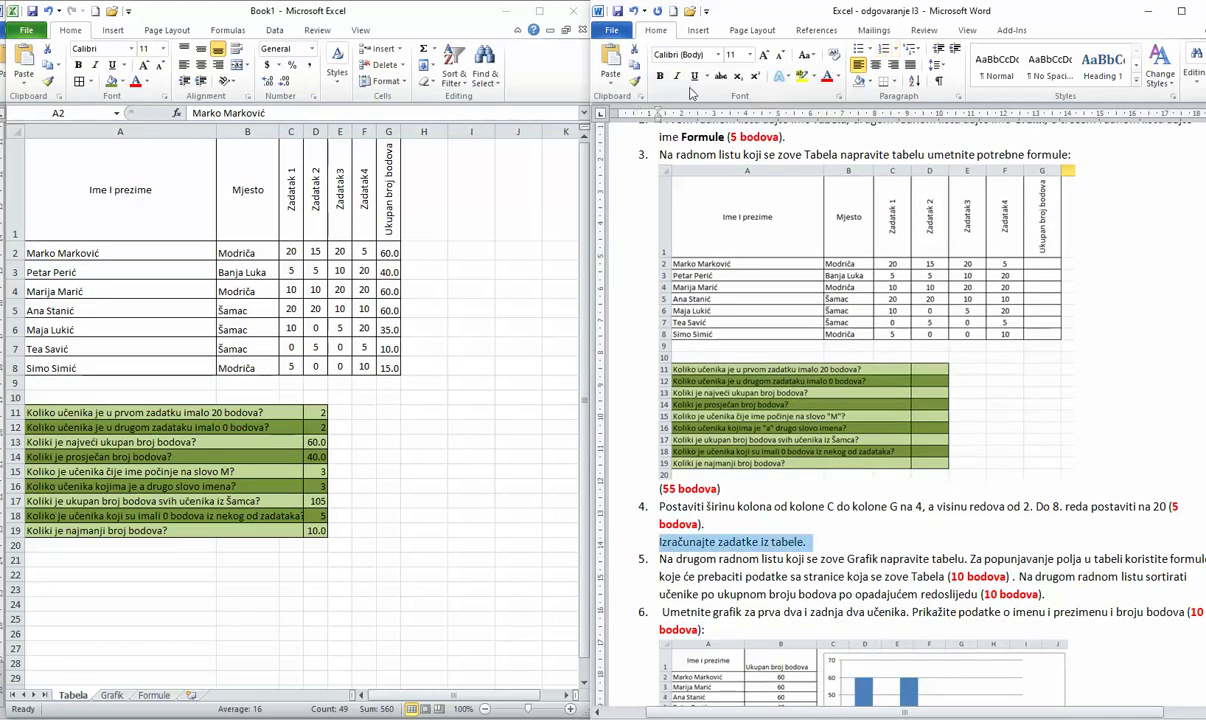
left_click(661, 77)
scroll(780, 310, "down", 3)
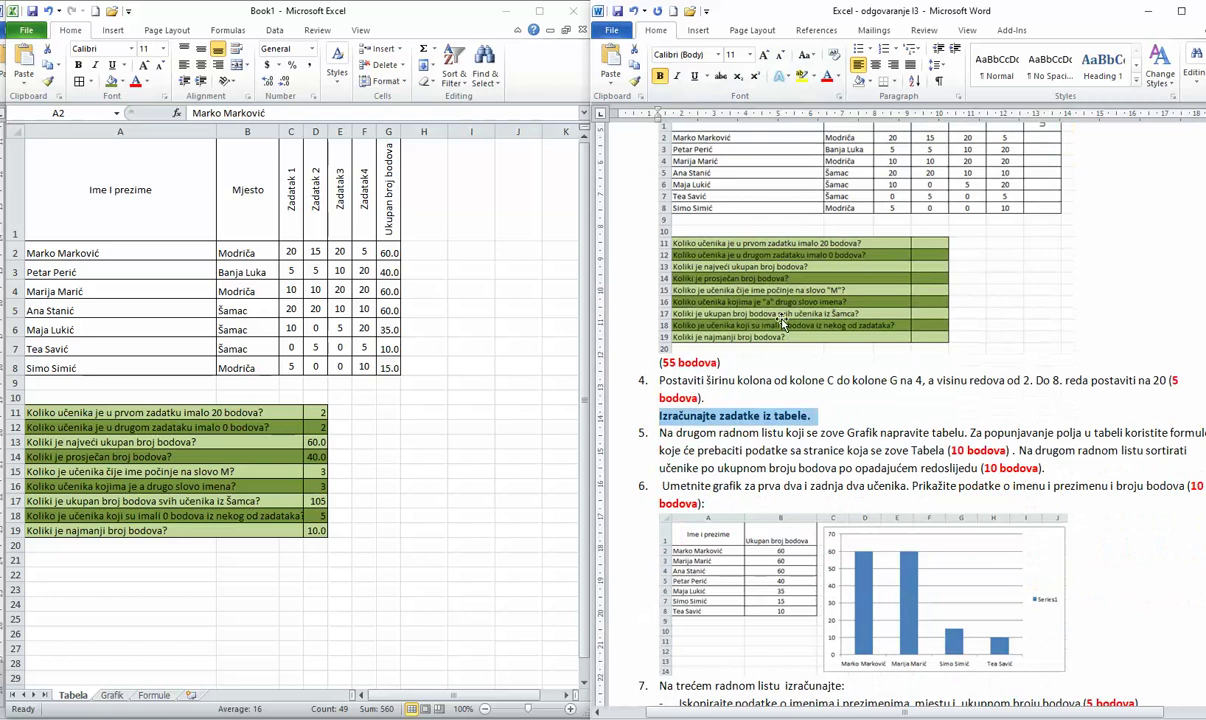
left_click(729, 432)
Step: On the Grafik sheet, make row 1 taller and widen columns A and B
left_click(112, 703)
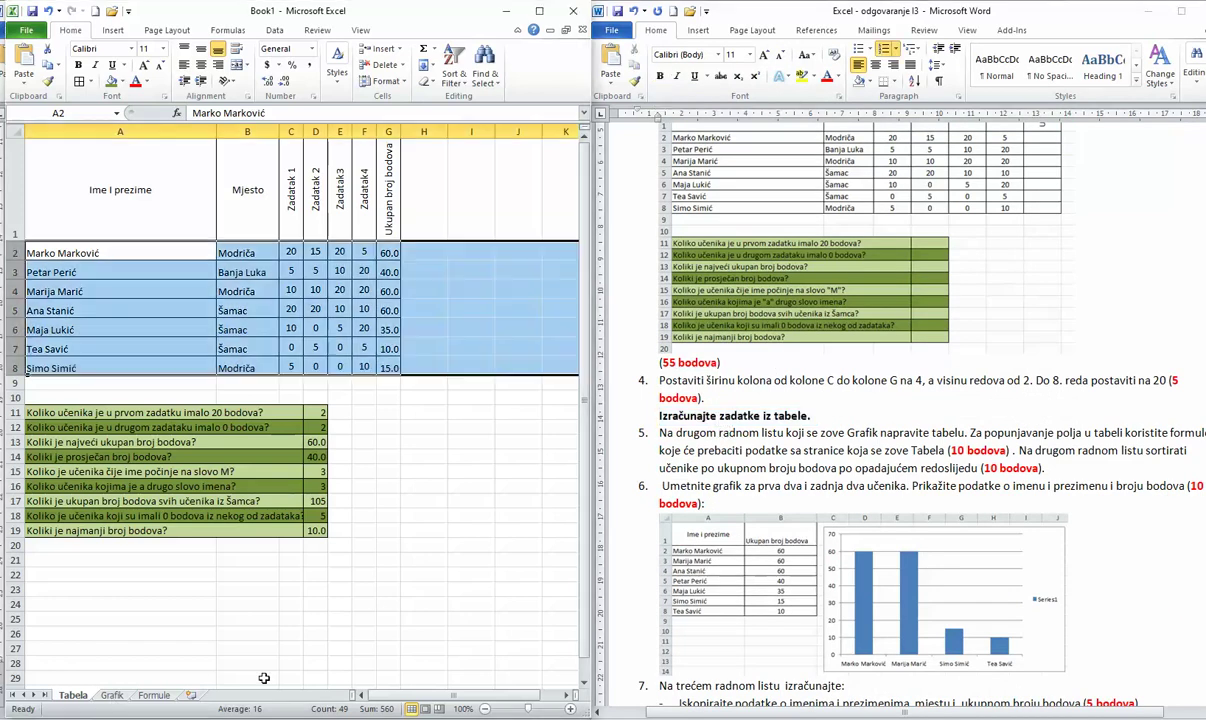
scroll(250, 638, "down", 1)
scroll(270, 625, "up", 1)
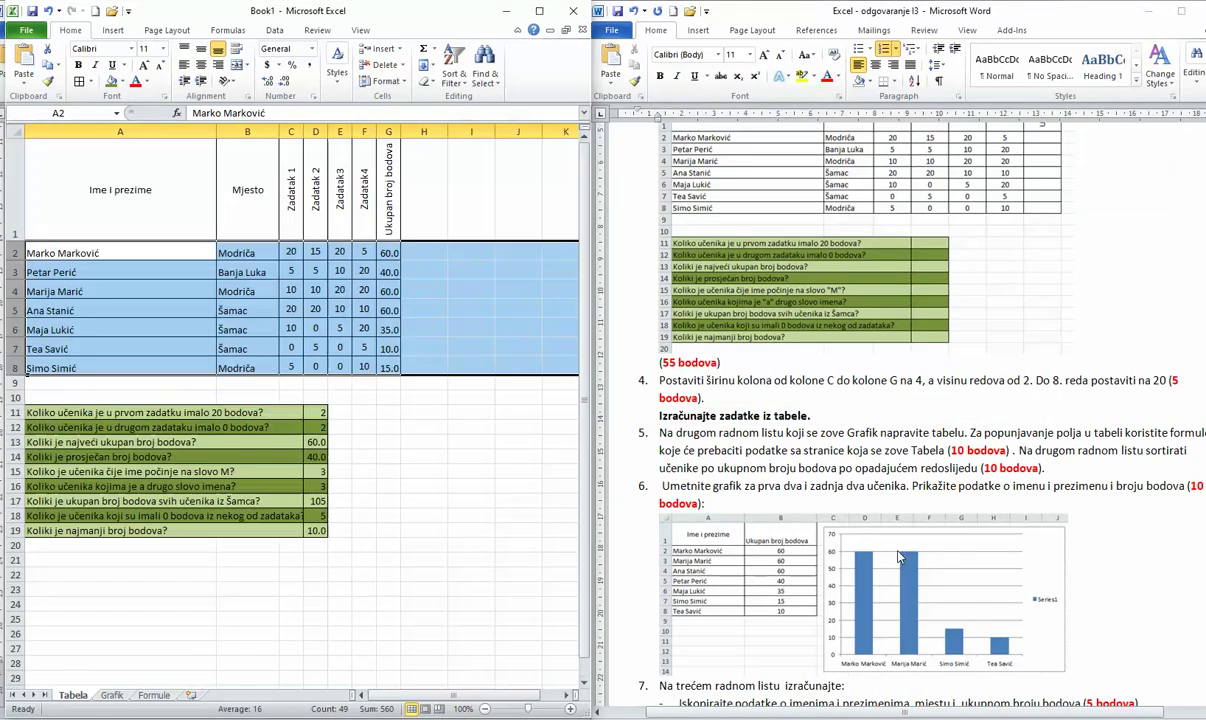
left_click(112, 695)
left_click_drag(15, 153, 15, 189)
left_click_drag(164, 132, 239, 132)
left_click_drag(118, 132, 137, 131)
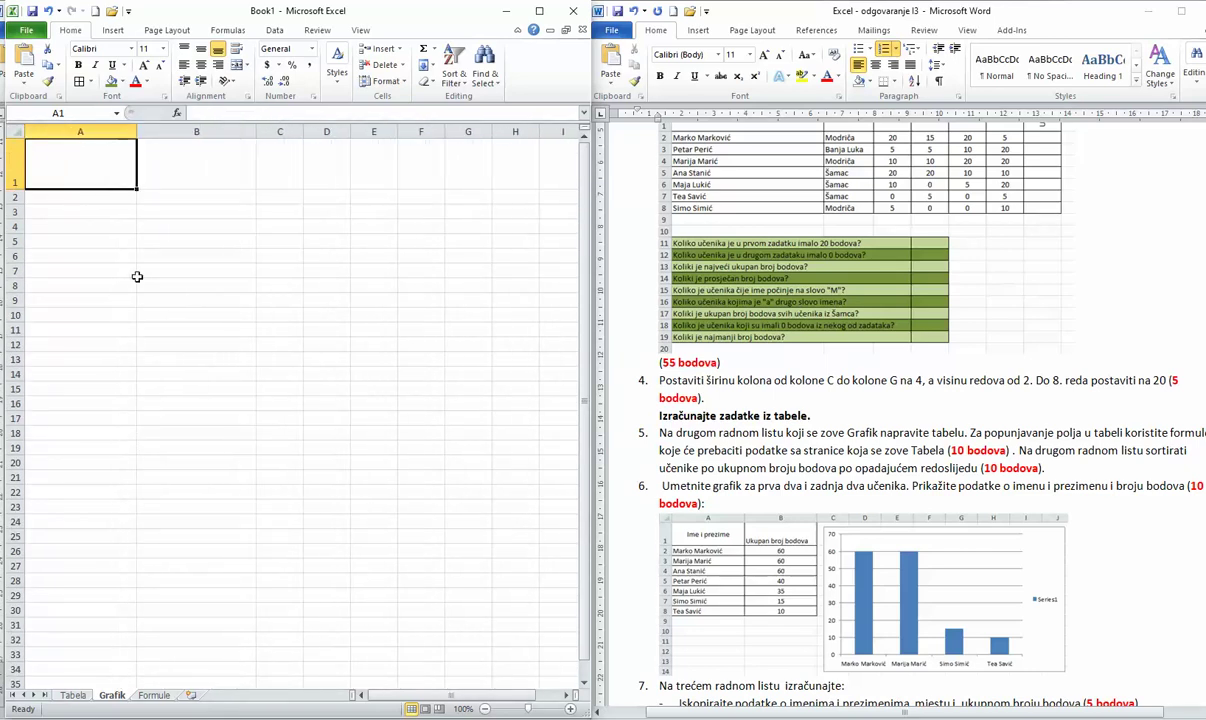
Step: Link A1 to the Ime i prezime header on Tabela
type("=")
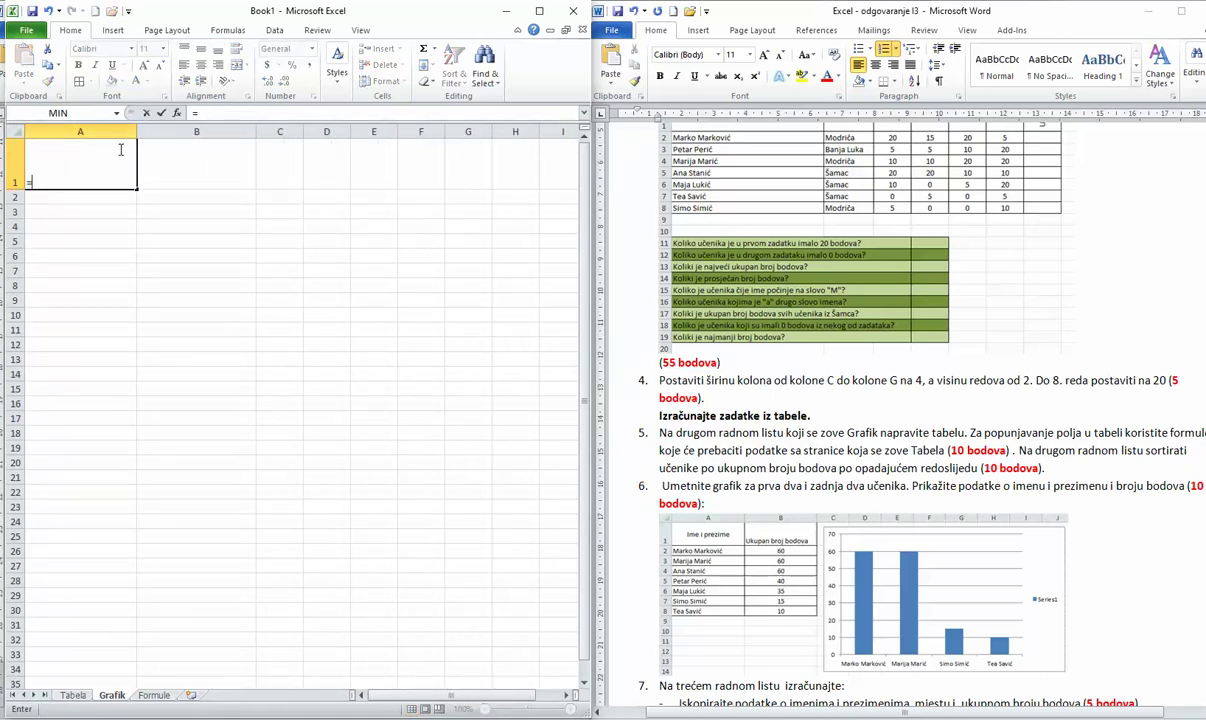
left_click(66, 697)
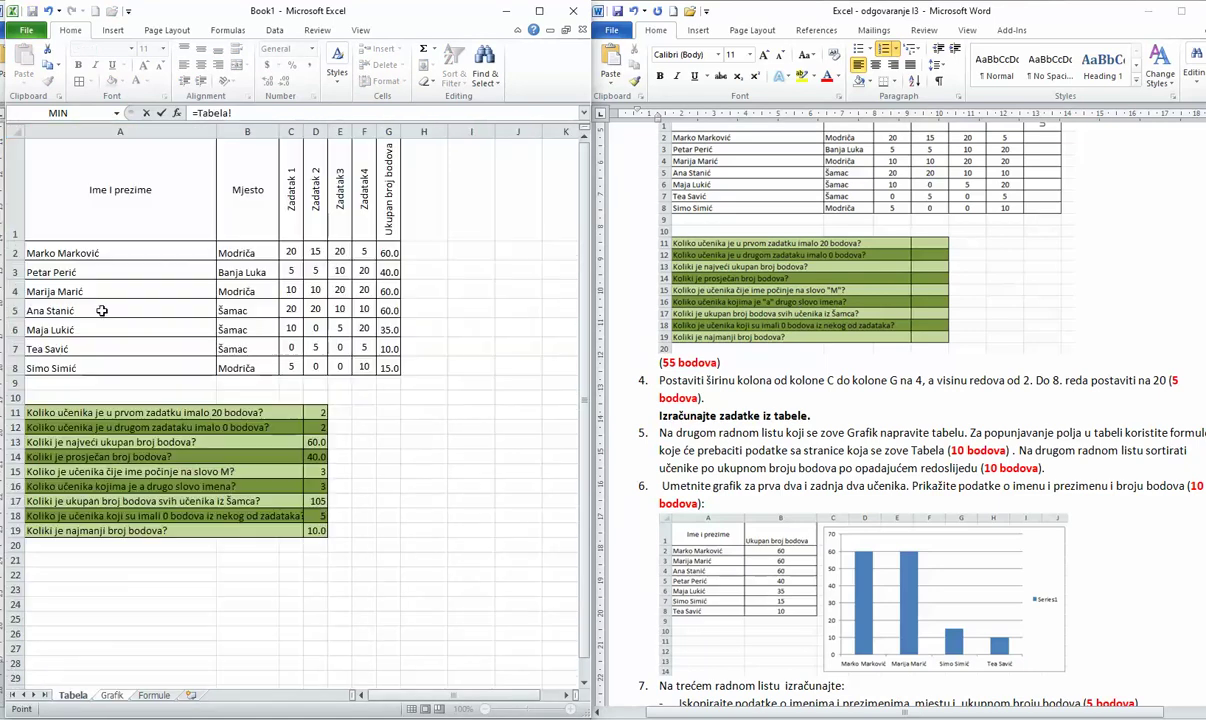
left_click(110, 200)
key("Return")
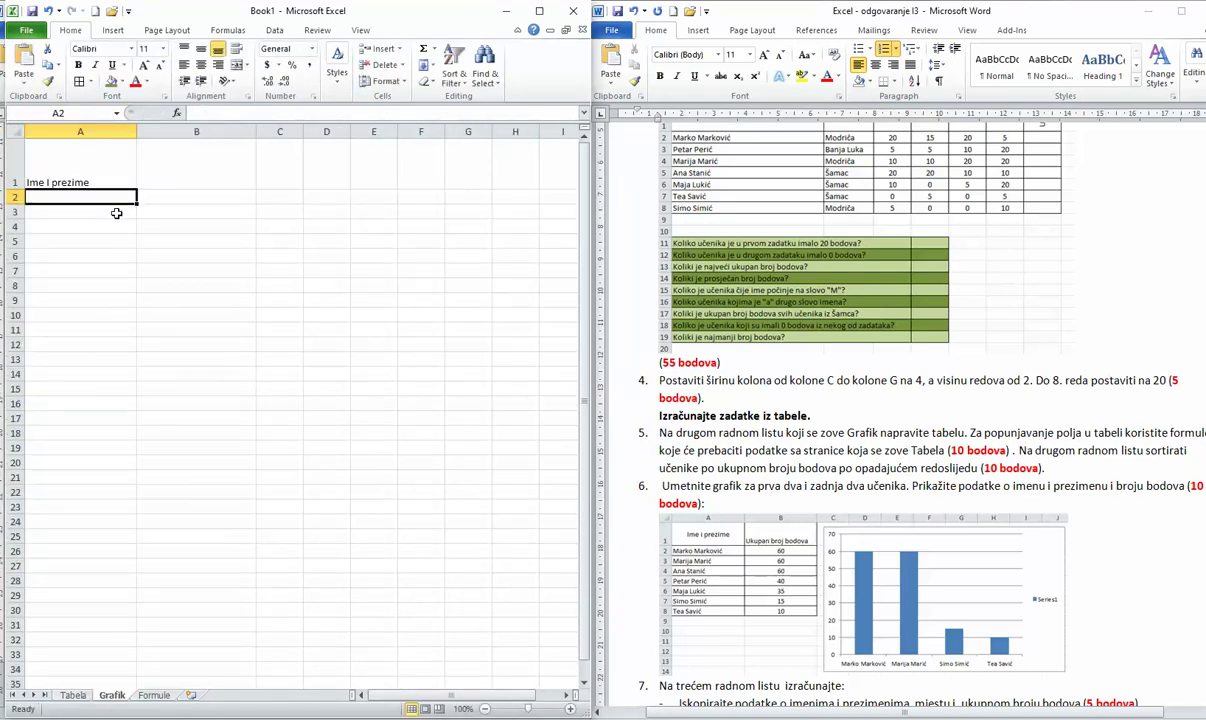
double_click(95, 166)
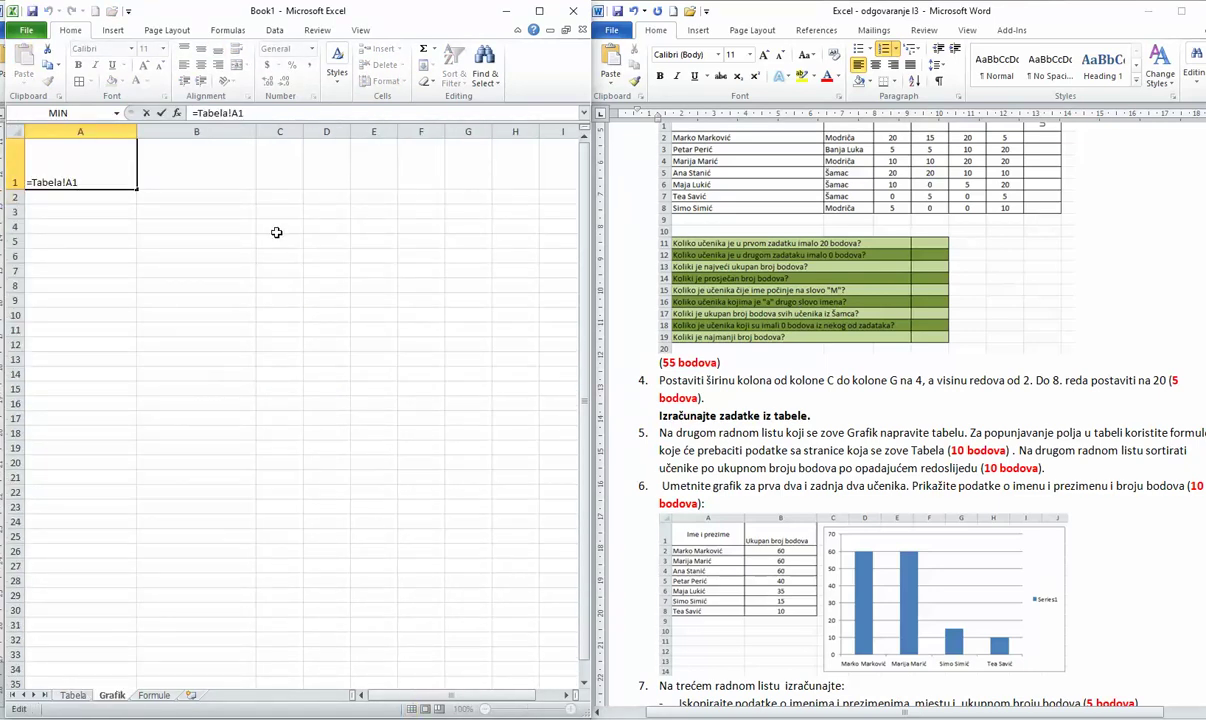
key("Escape")
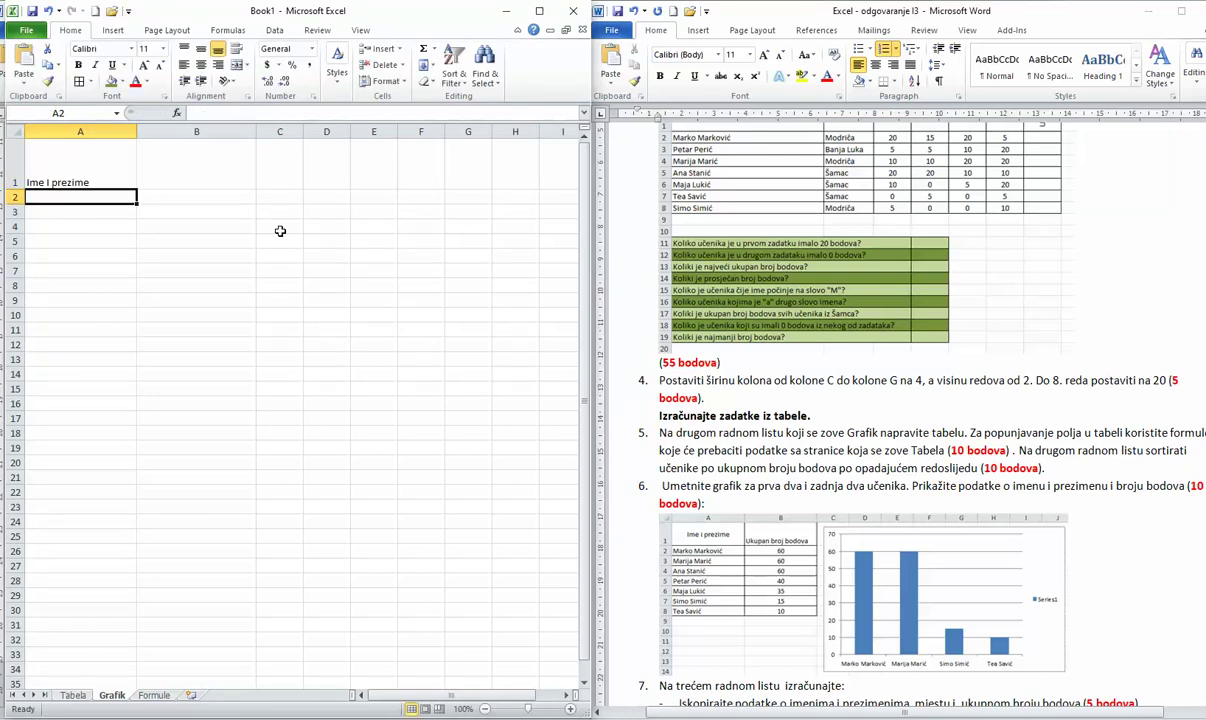
Step: Link B1 to Tabela's Ukupan broj bodova header in G1, removing a stray reference
left_click(195, 152)
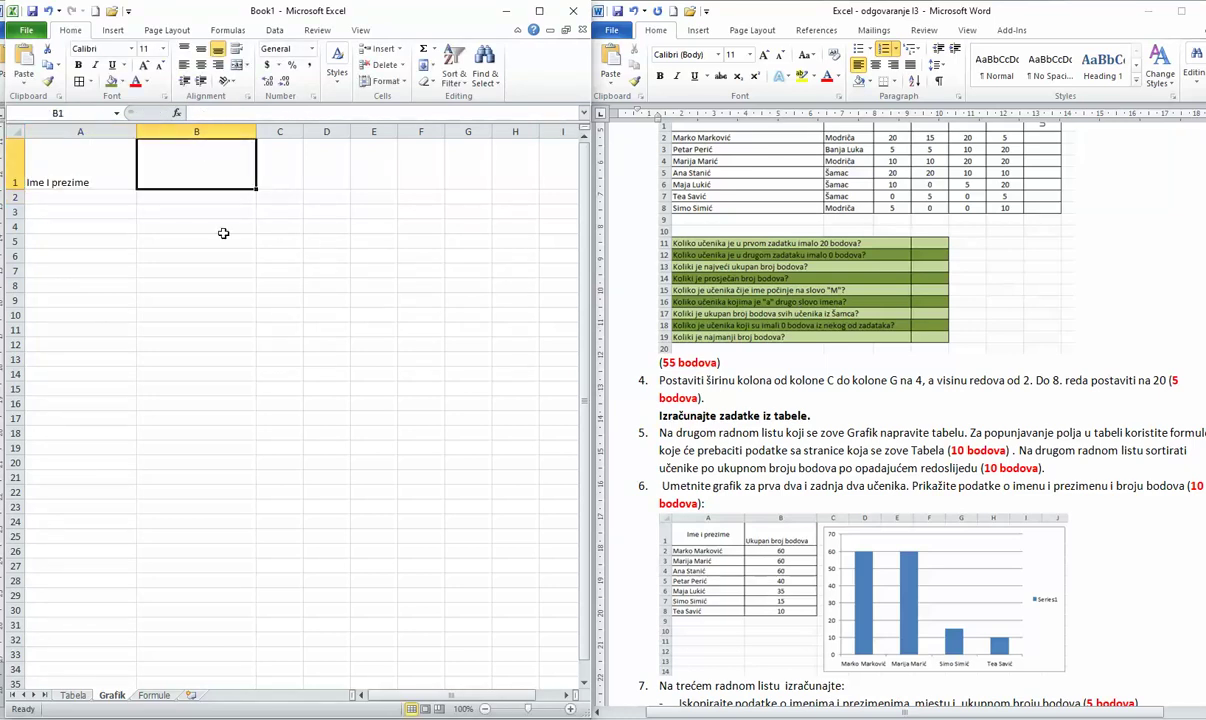
type("=")
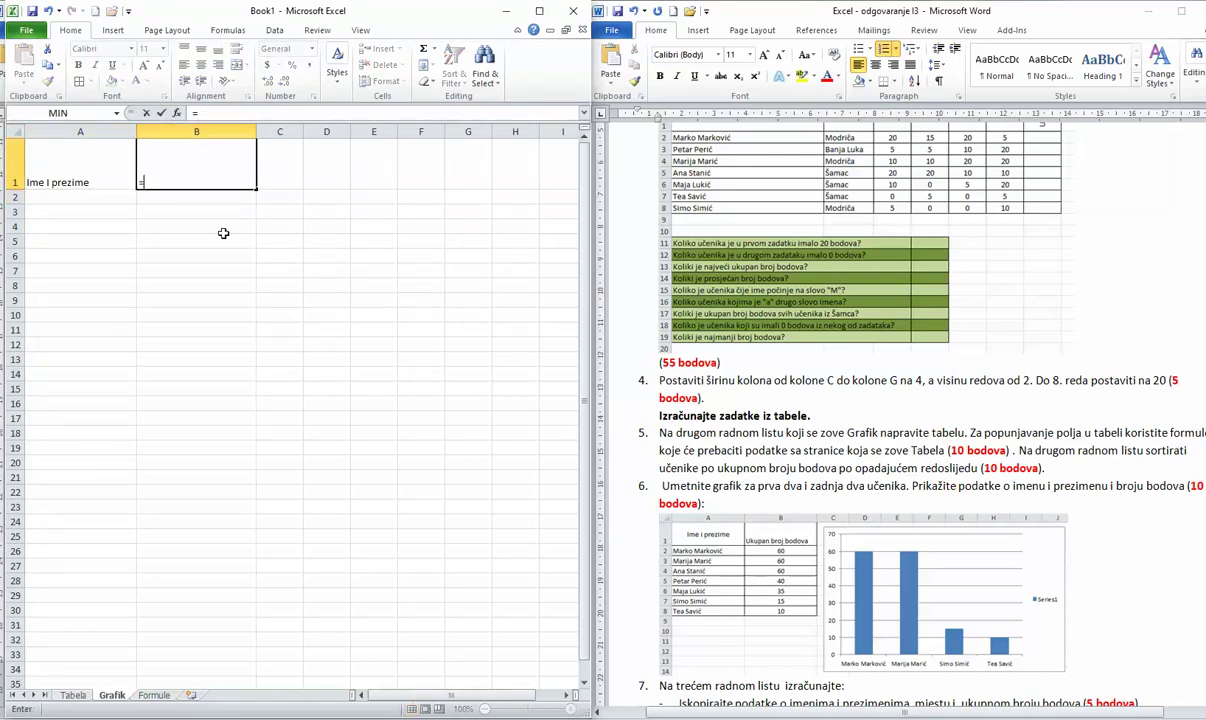
left_click(71, 694)
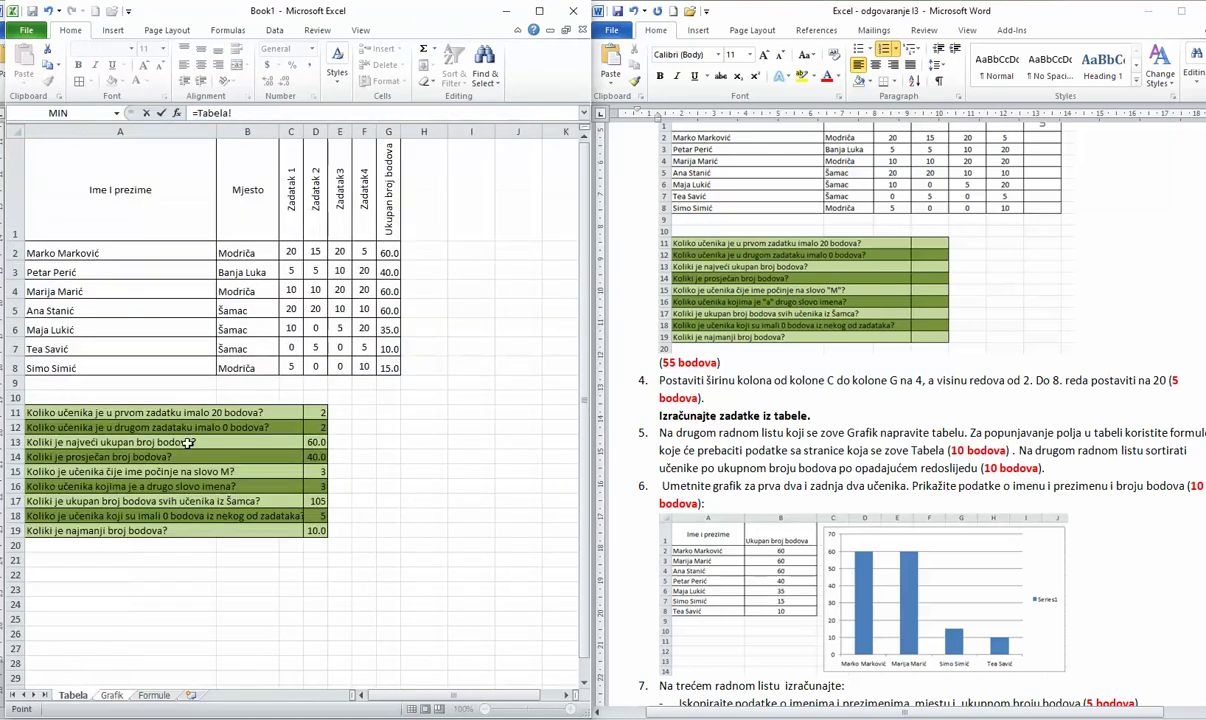
left_click(385, 200)
key("Return")
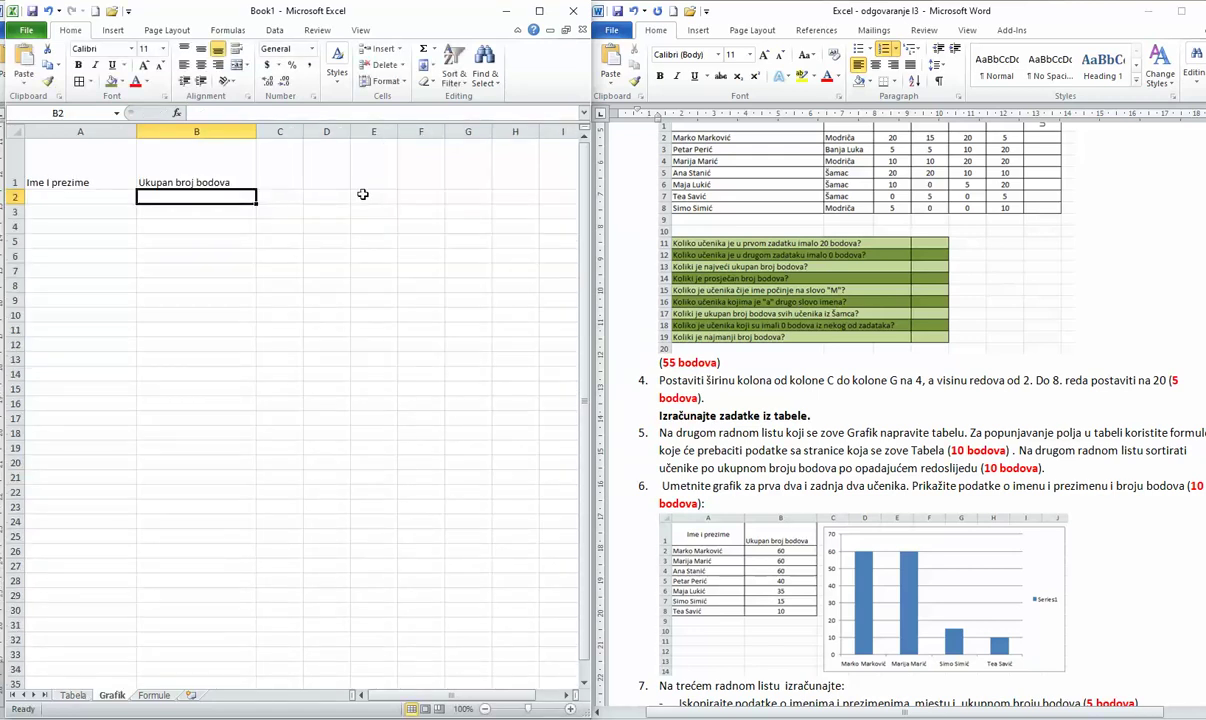
double_click(189, 168)
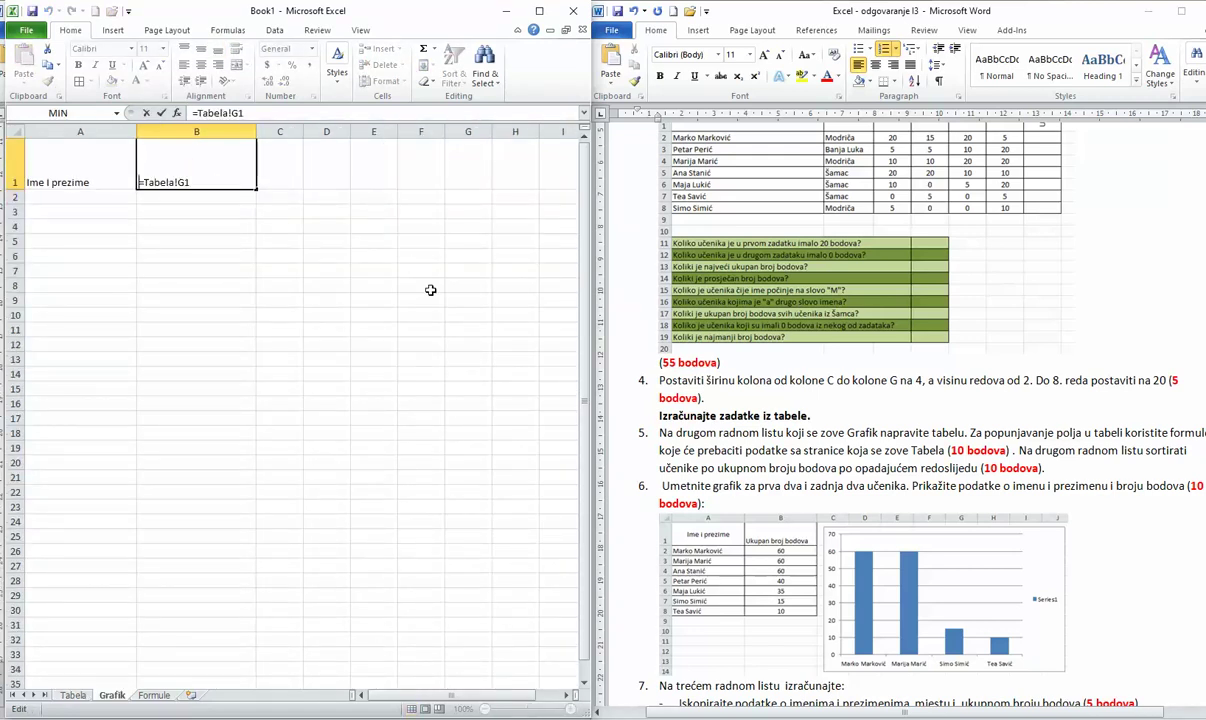
type("=")
left_click(210, 211)
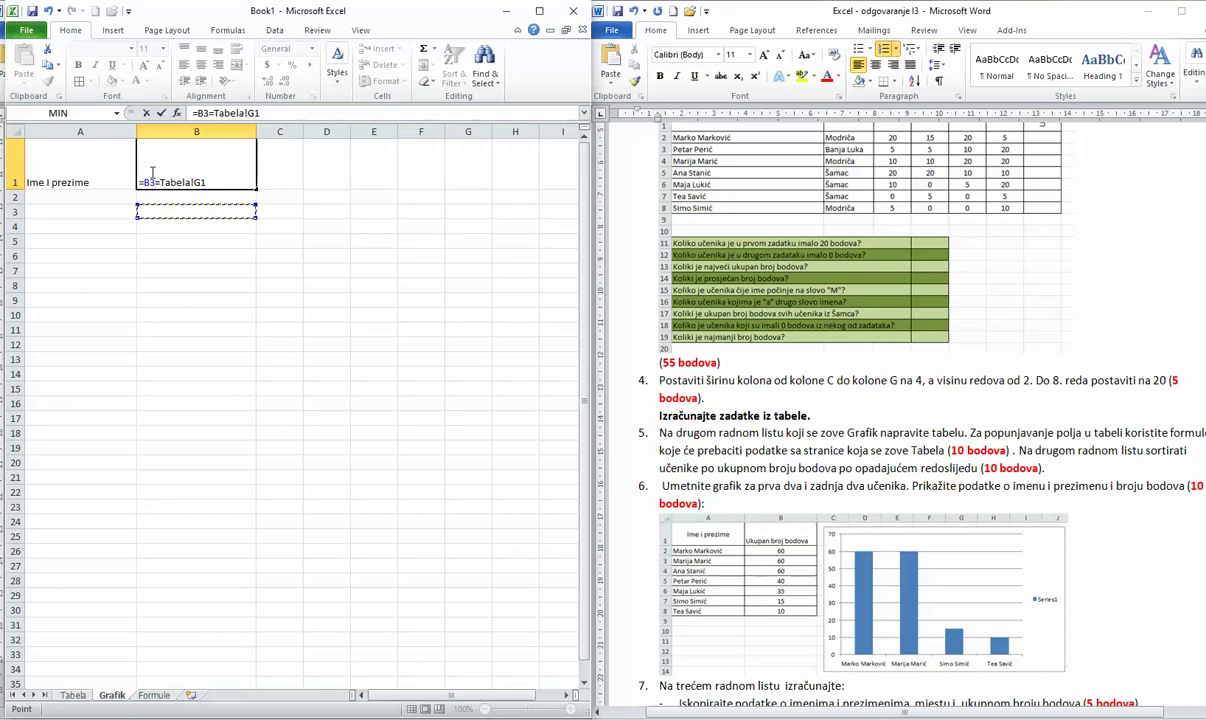
key("BackSpace")
key("BackSpace")
key("BackSpace")
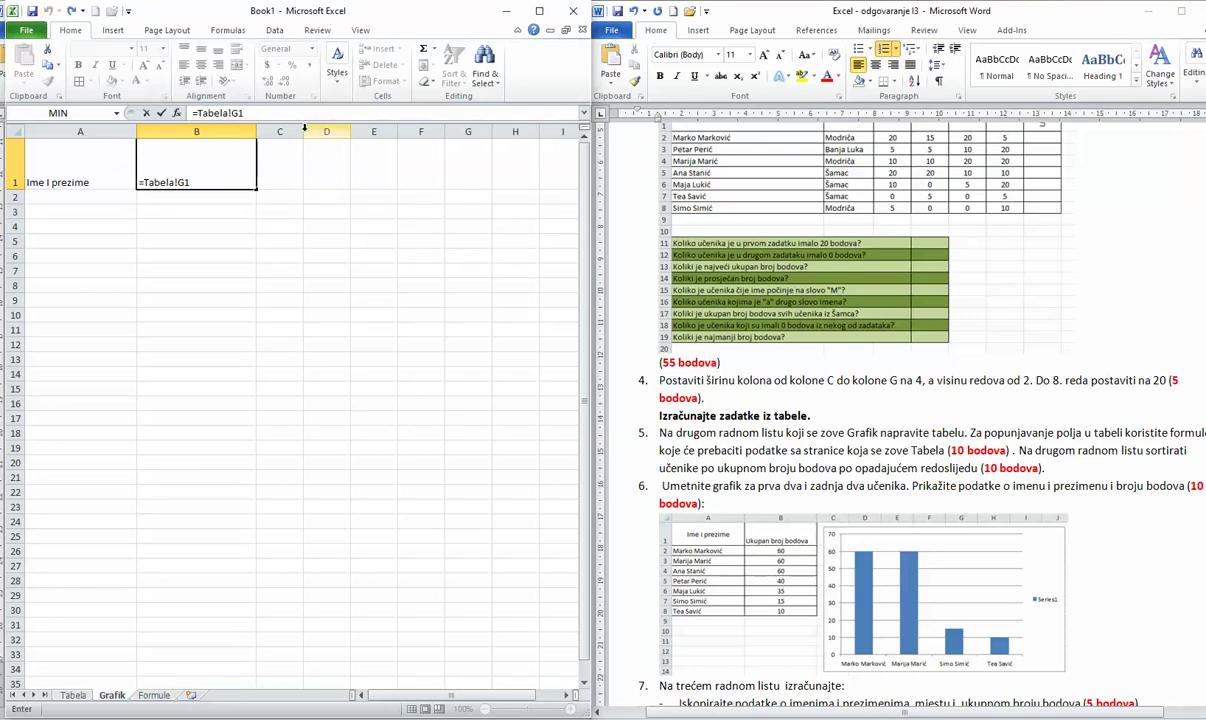
key("Return")
Step: Centre the A1:B1 headers both vertically and horizontally
left_click_drag(97, 167, 190, 172)
left_click(201, 48)
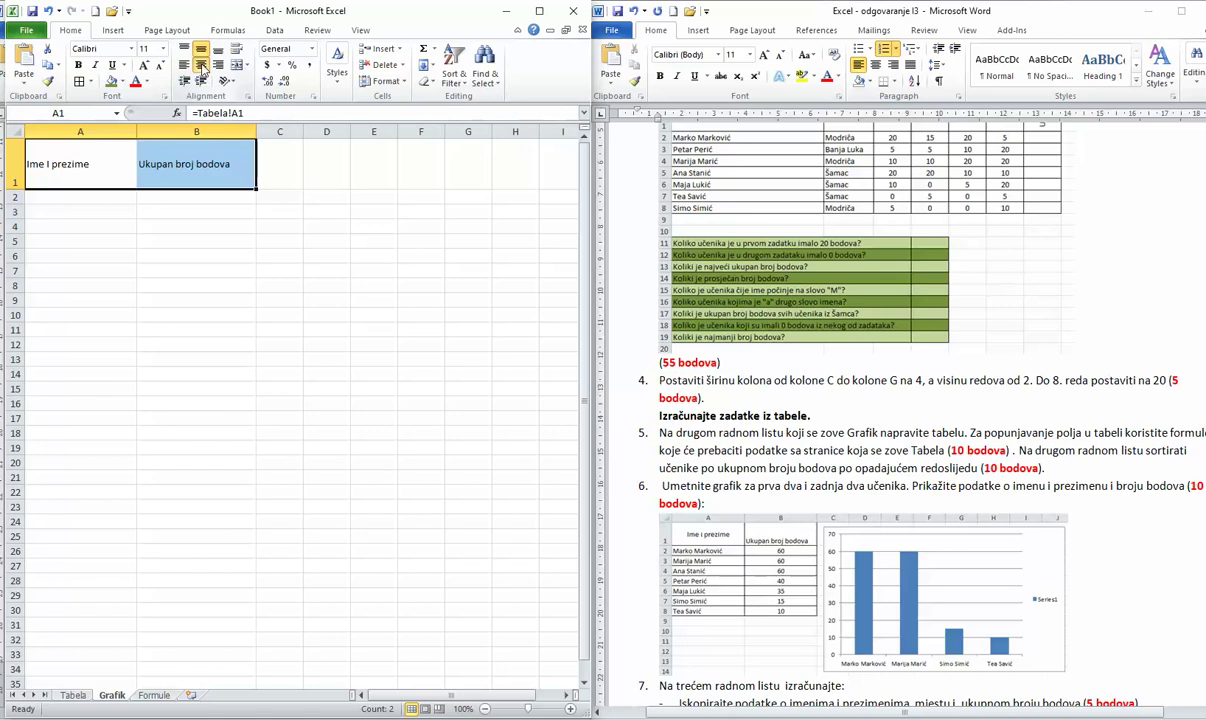
left_click(201, 64)
left_click(288, 196)
Step: Enter =Tabela!A2 in A2 and fill the student names down to row 8
left_click(80, 196)
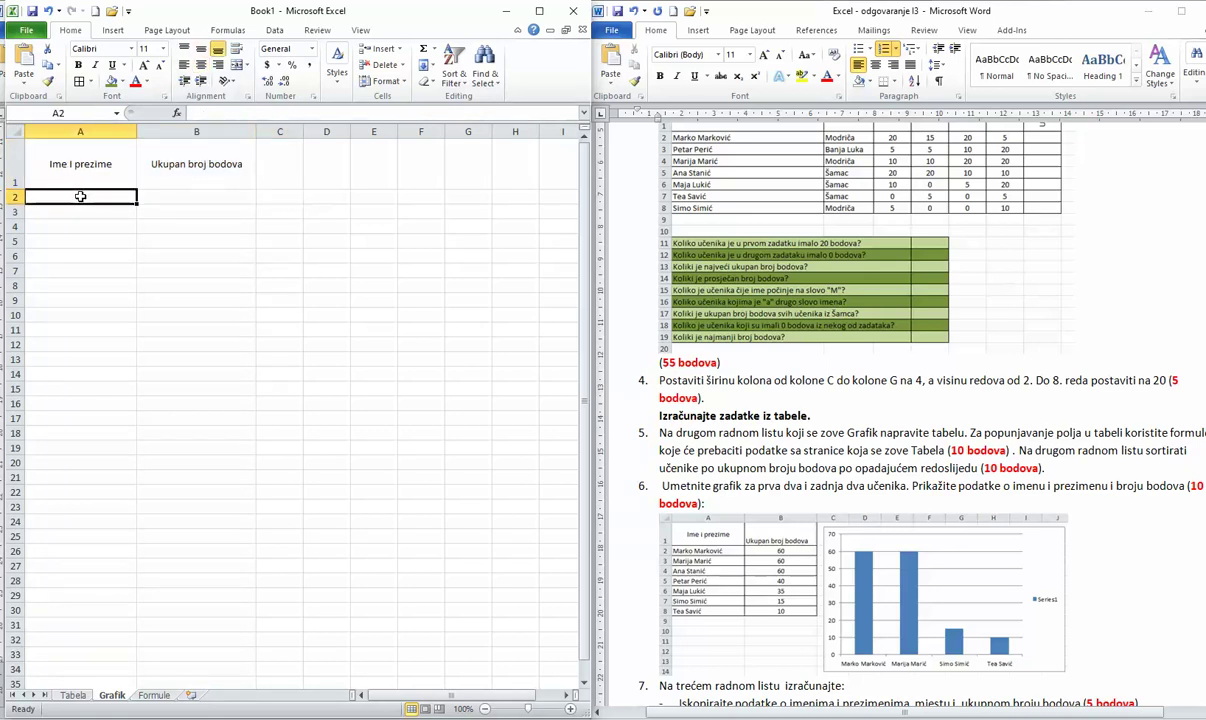
type("=")
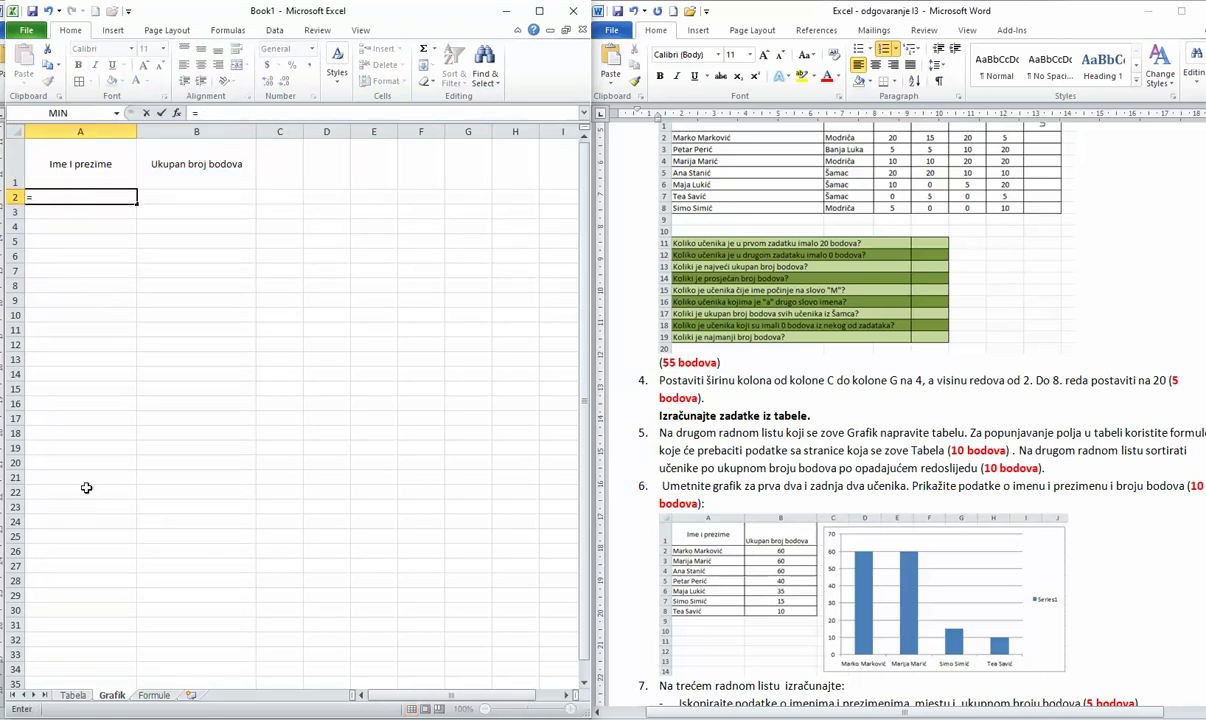
left_click(72, 694)
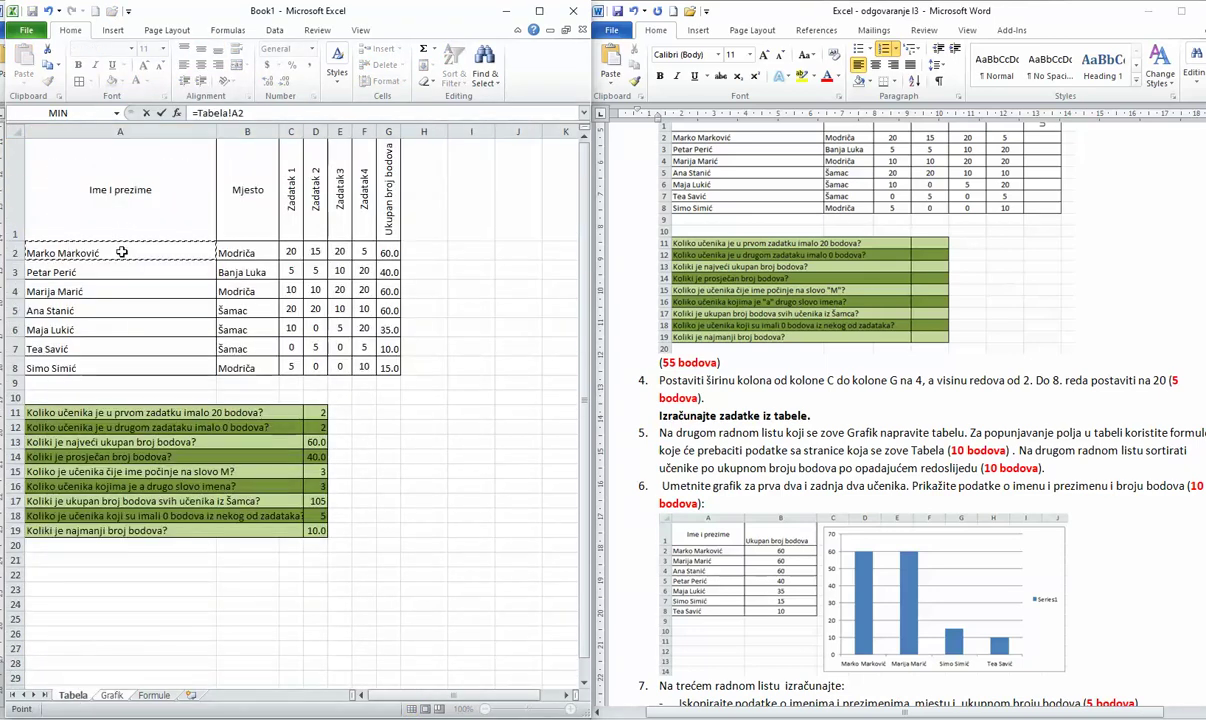
left_click(161, 248)
key("Return")
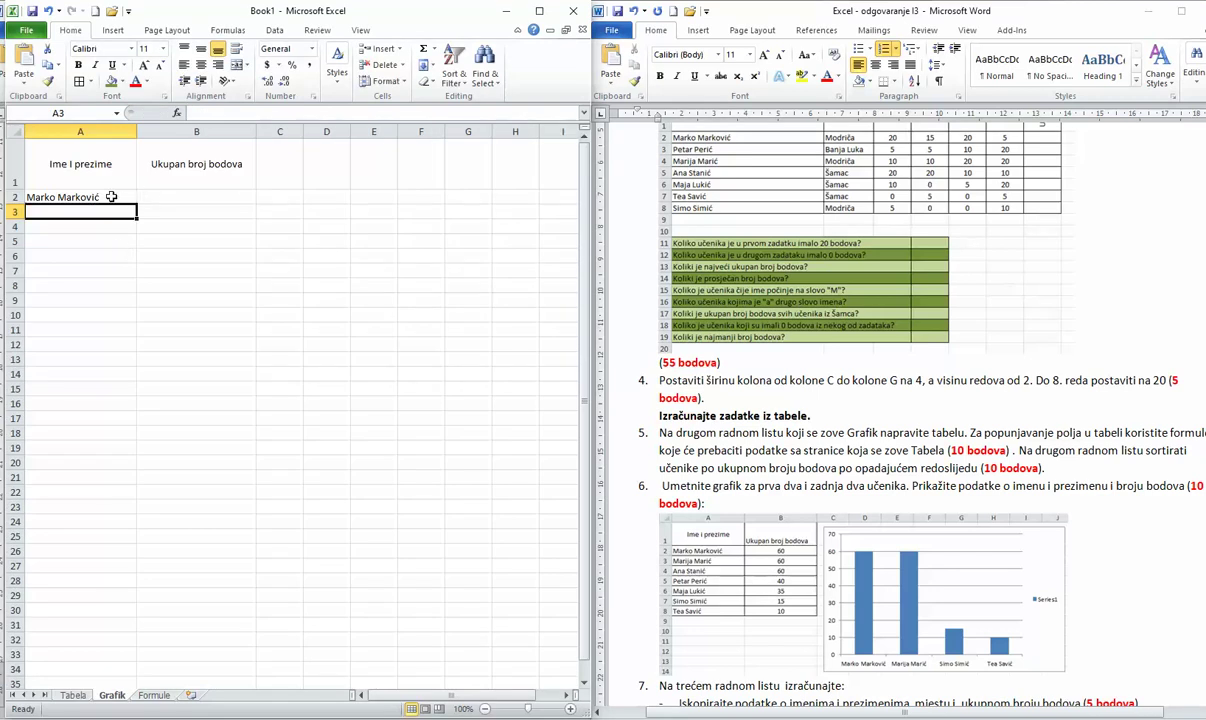
key("Up")
left_click_drag(139, 203, 140, 272)
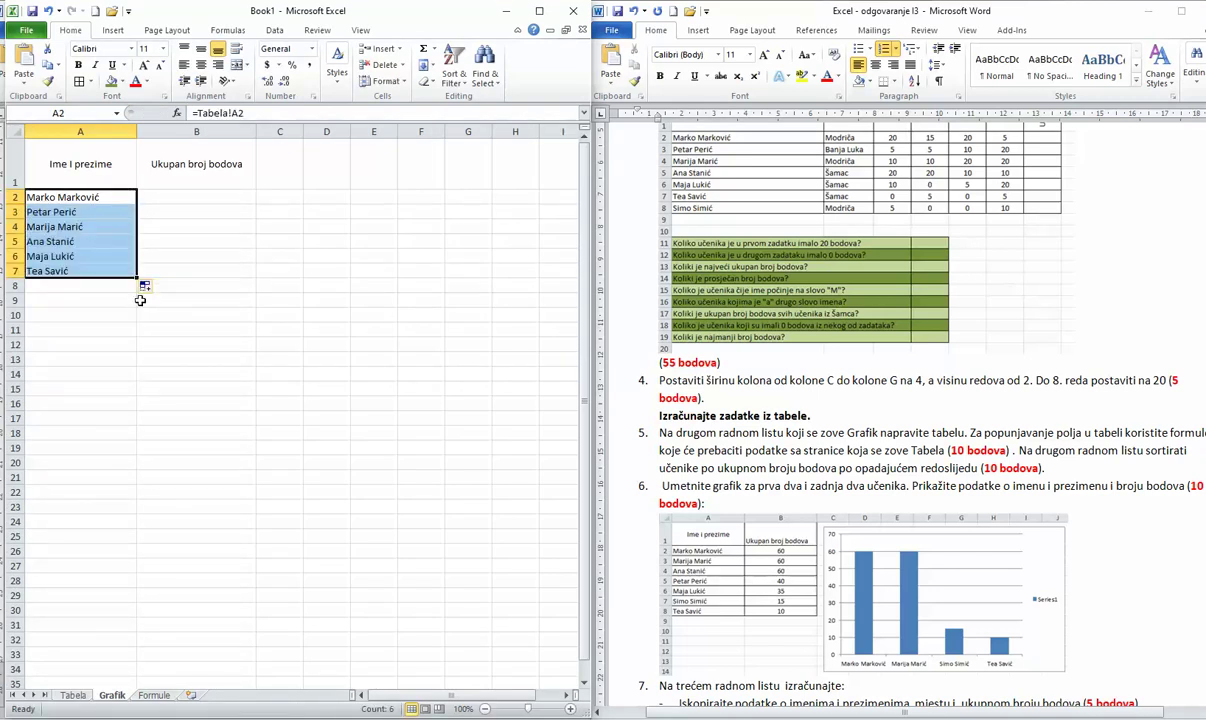
left_click_drag(138, 278, 140, 292)
Step: Link B2 to Tabela's G2 total, fill down to B8, and centre the totals
left_click(187, 197)
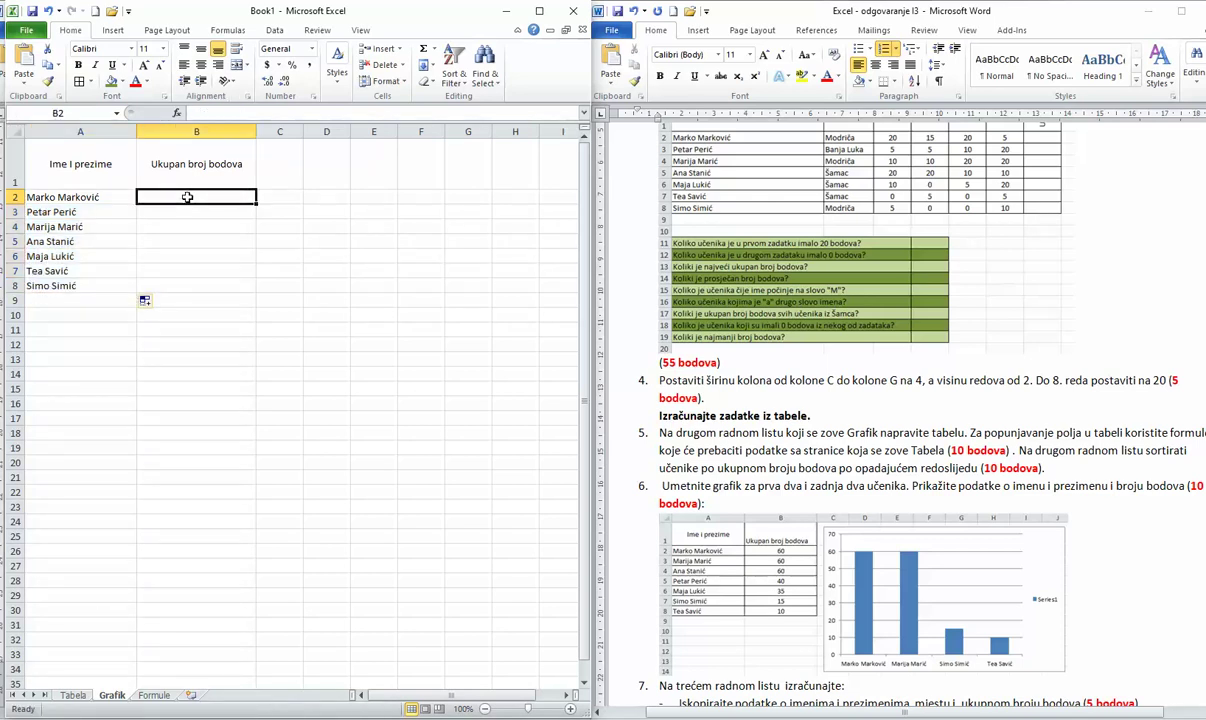
type("=")
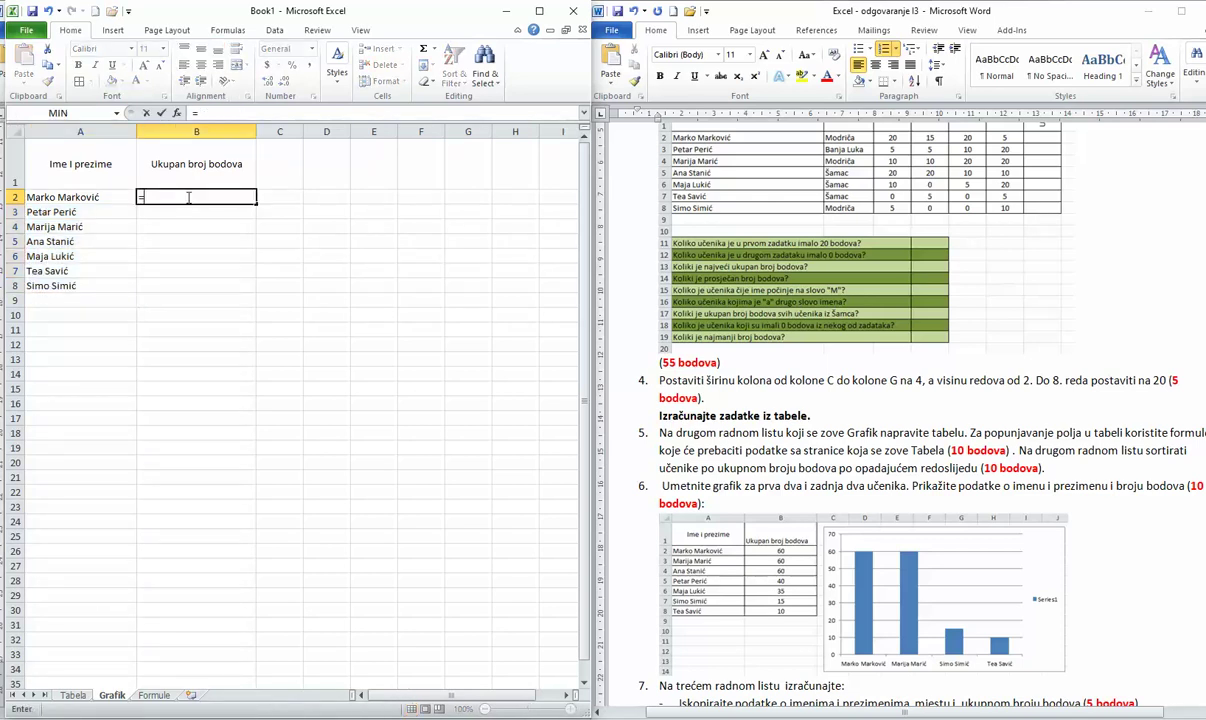
left_click(73, 697)
key("Return")
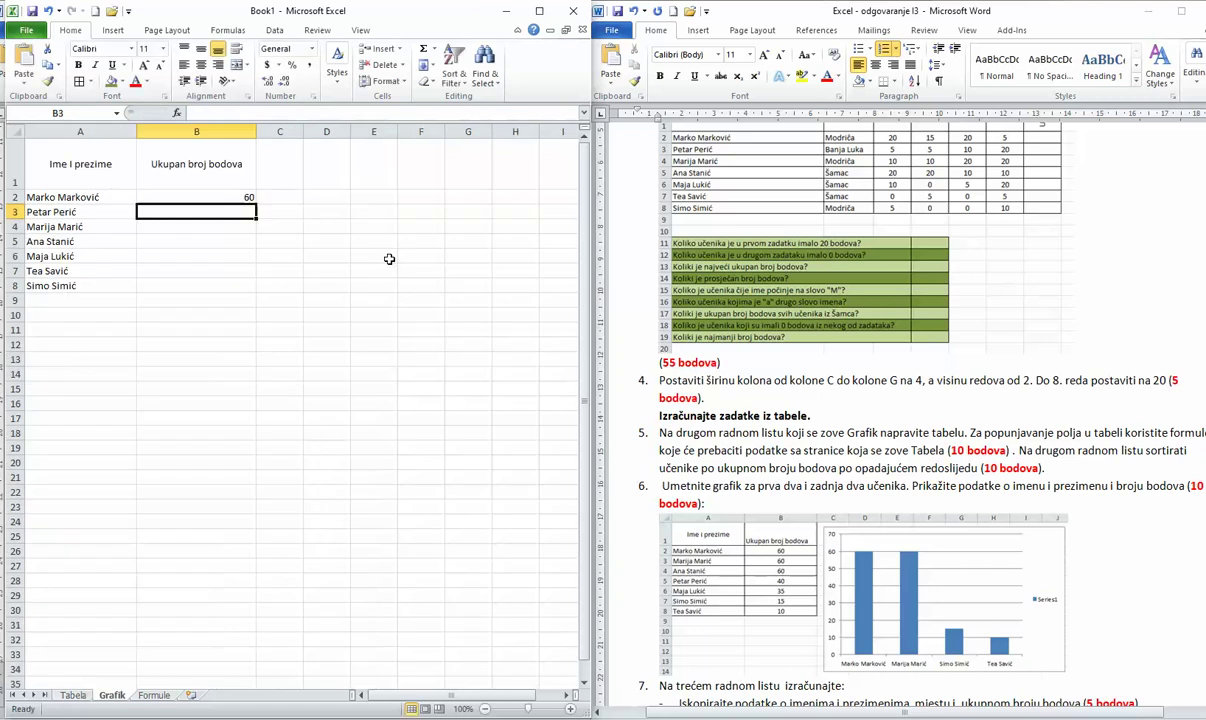
left_click(249, 196)
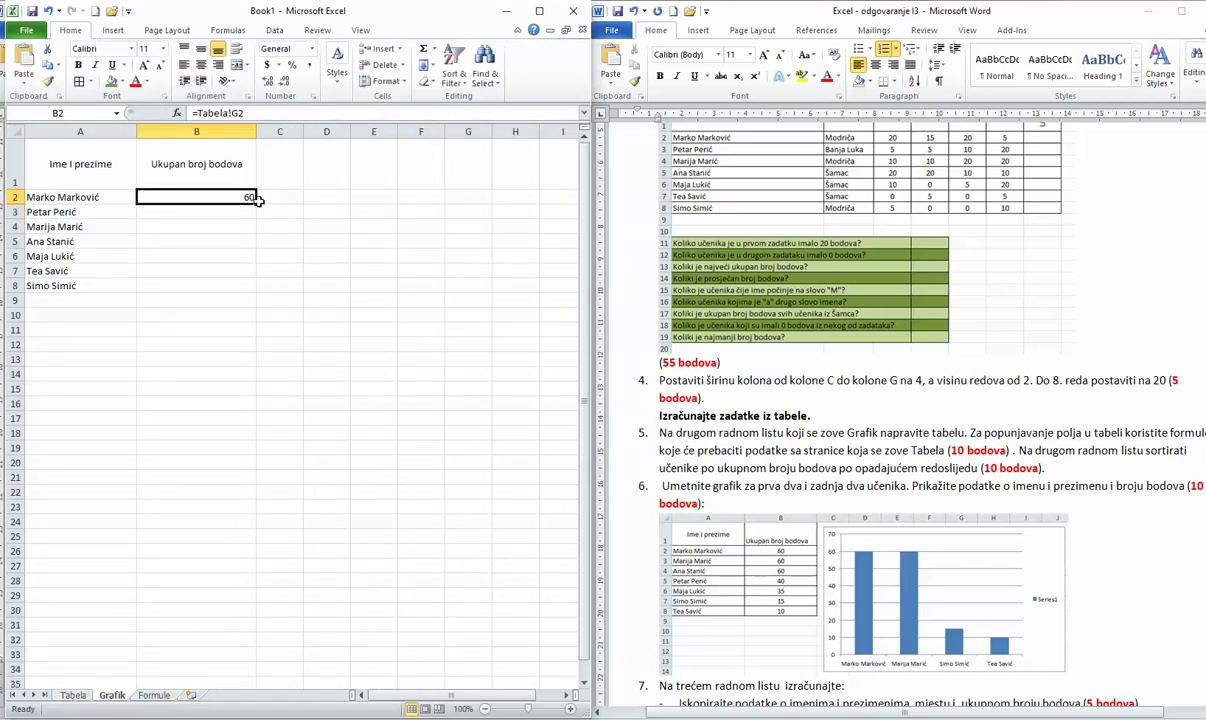
left_click_drag(257, 202, 249, 280)
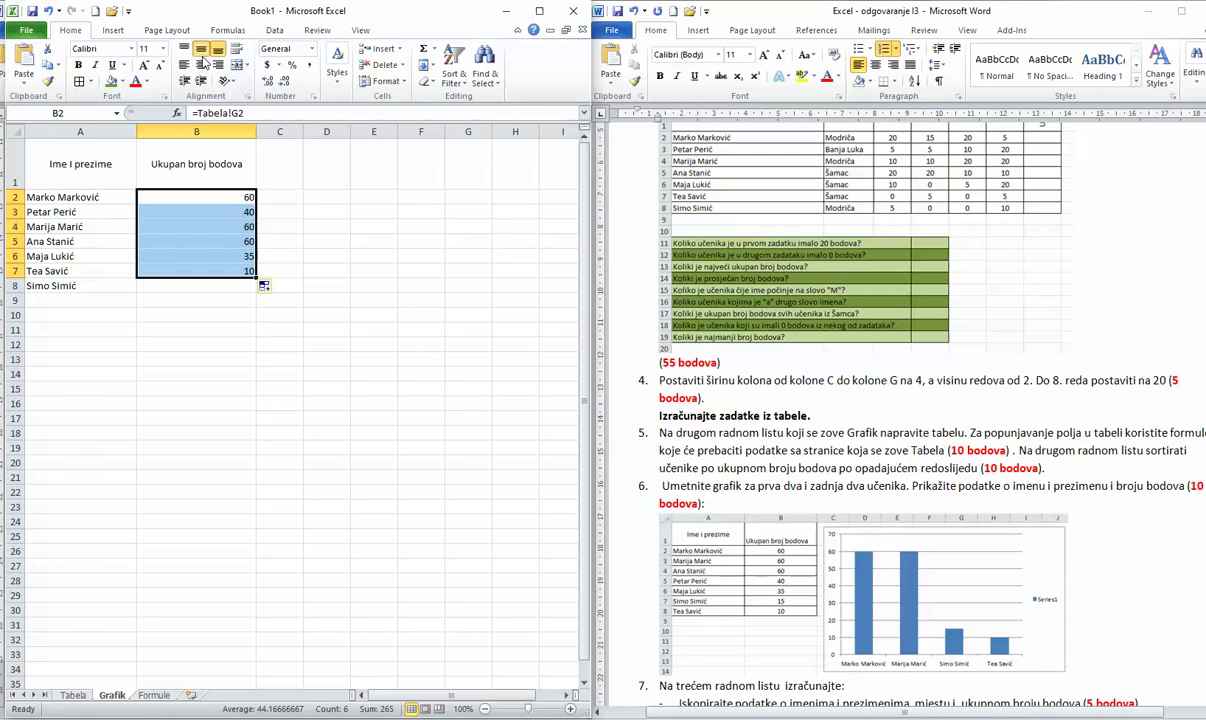
left_click_drag(256, 276, 257, 290)
left_click(200, 64)
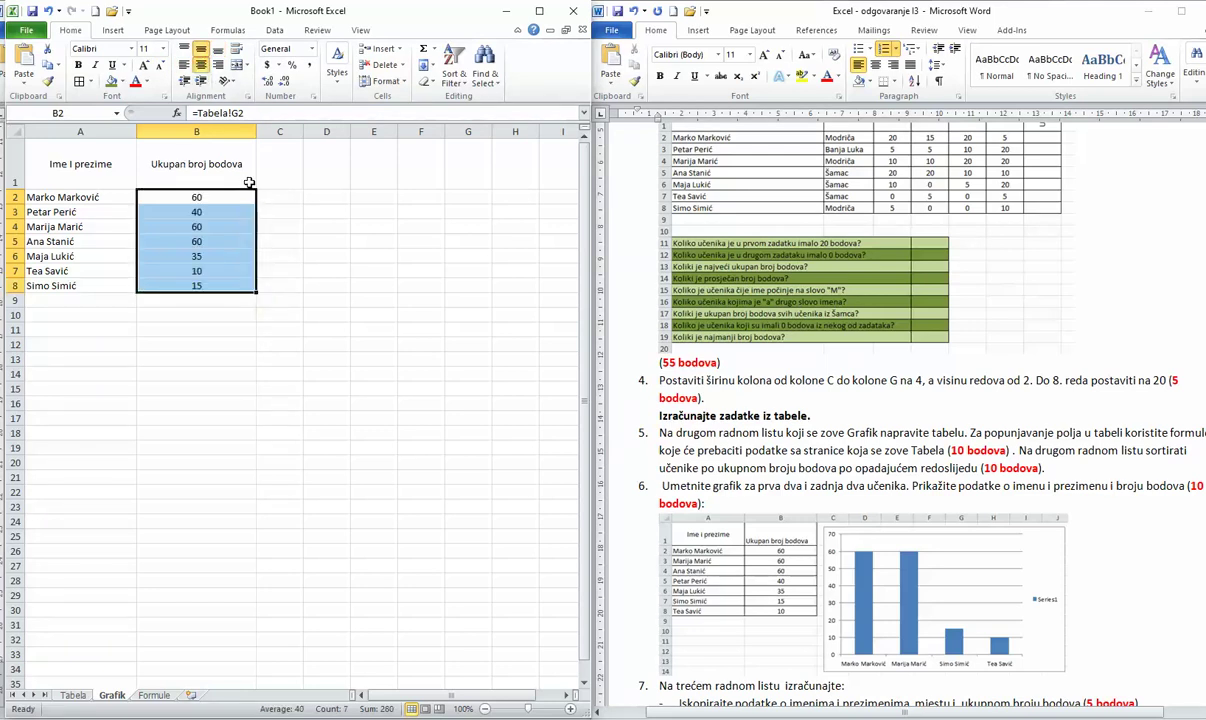
Step: Apply All Borders to the table A1:B8
left_click_drag(80, 165, 190, 285)
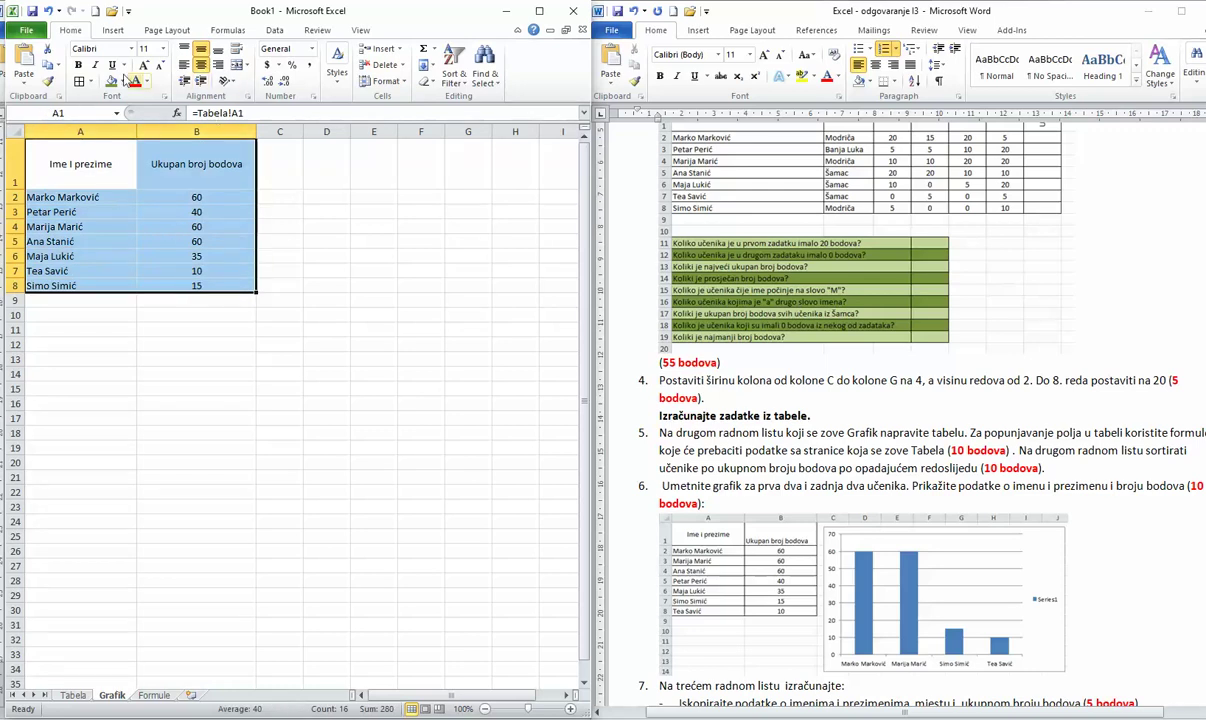
left_click(80, 81)
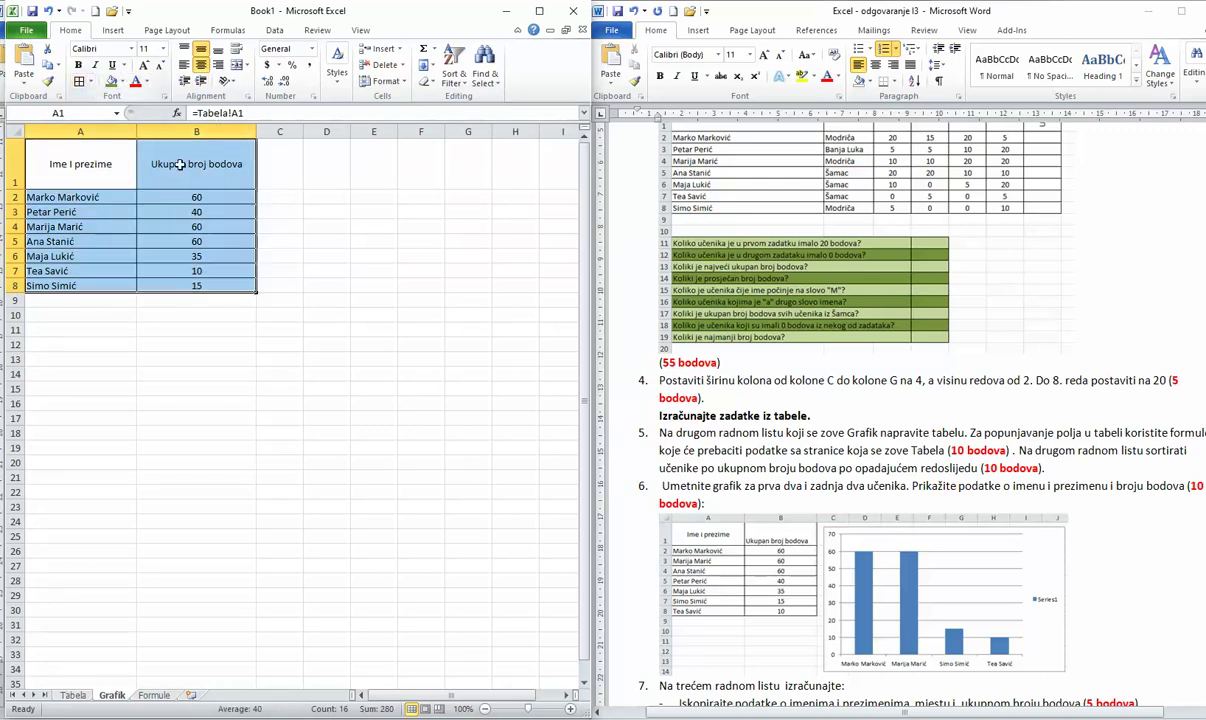
left_click(92, 81)
left_click(121, 199)
left_click(375, 256)
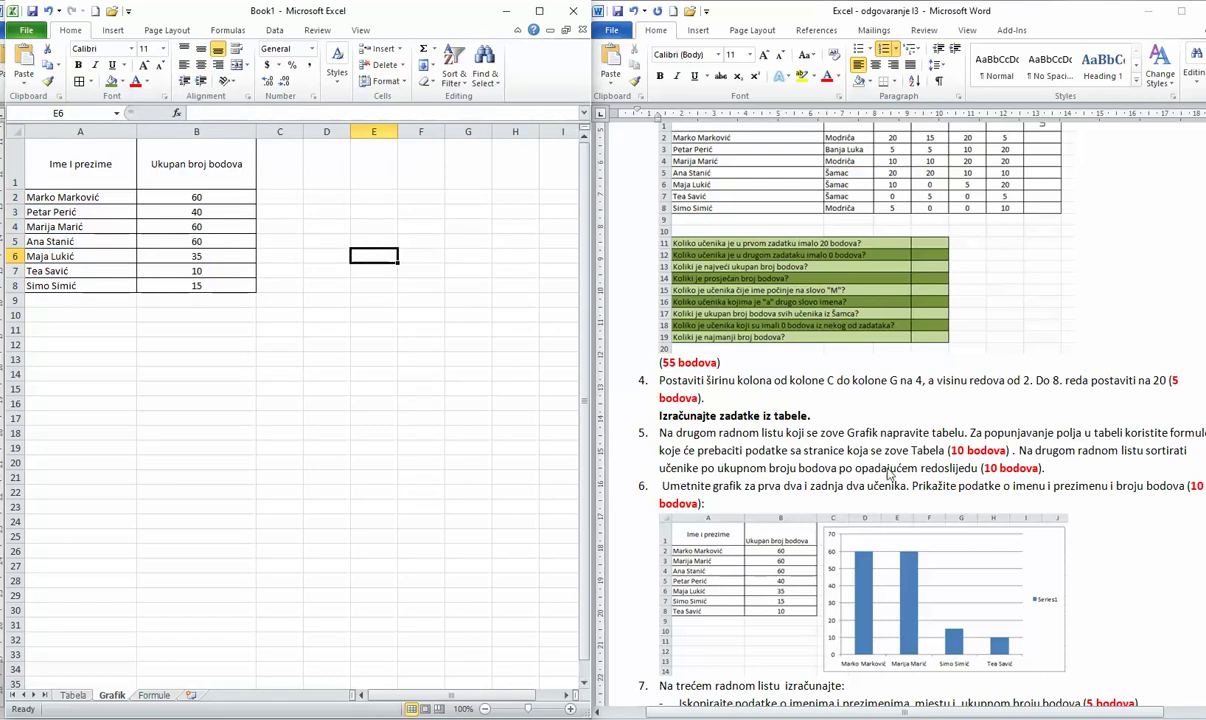
Step: Check the task instructions and select the Grafik table A1:B8
left_click(1065, 440)
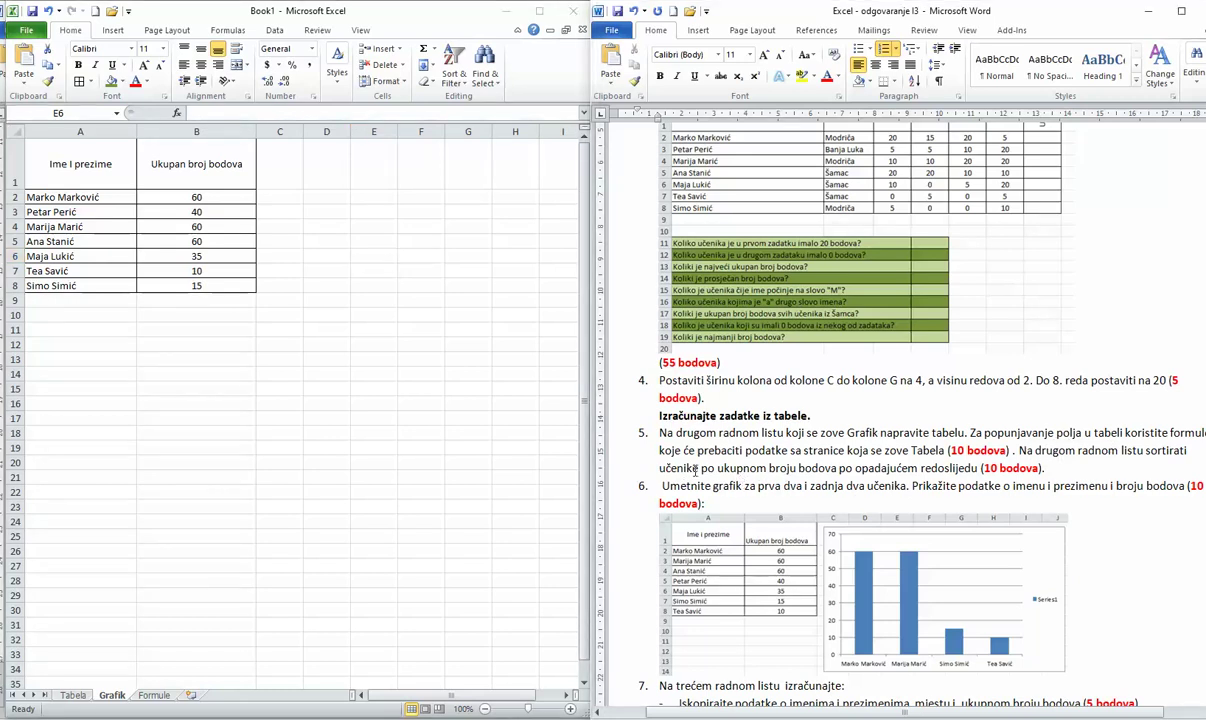
left_click(56, 168)
left_click(60, 164)
left_click_drag(66, 174, 189, 285)
left_click(455, 78)
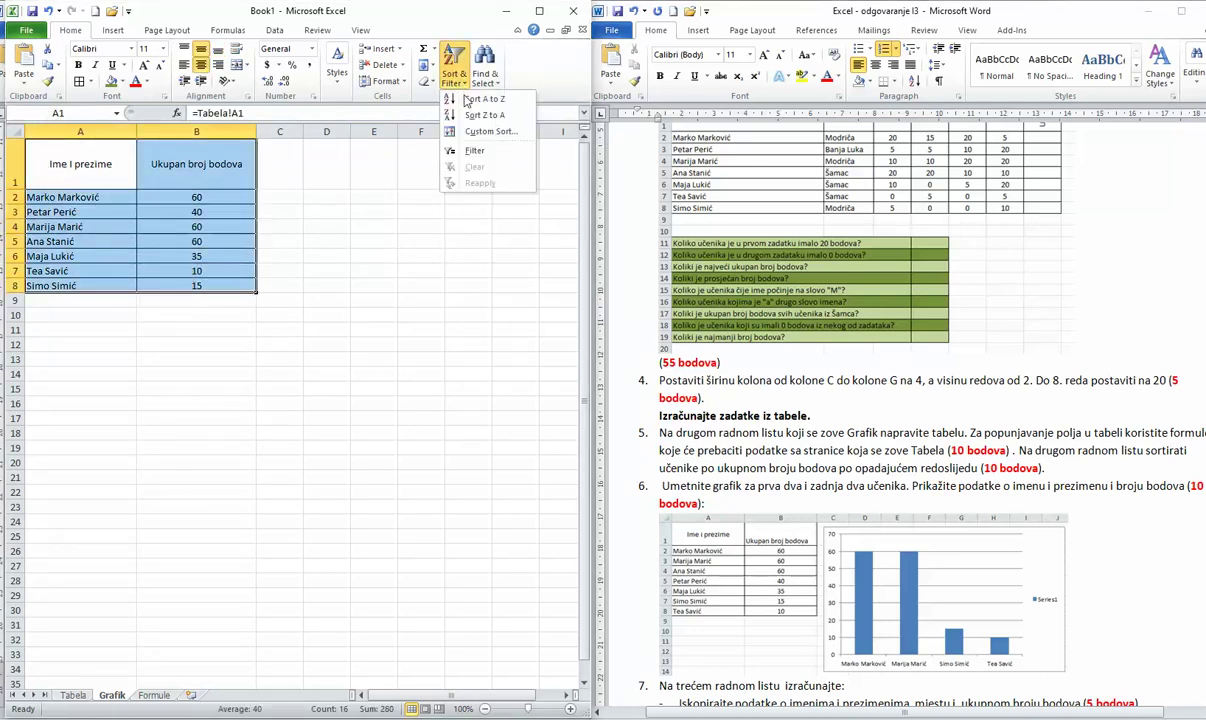
left_click(326, 314)
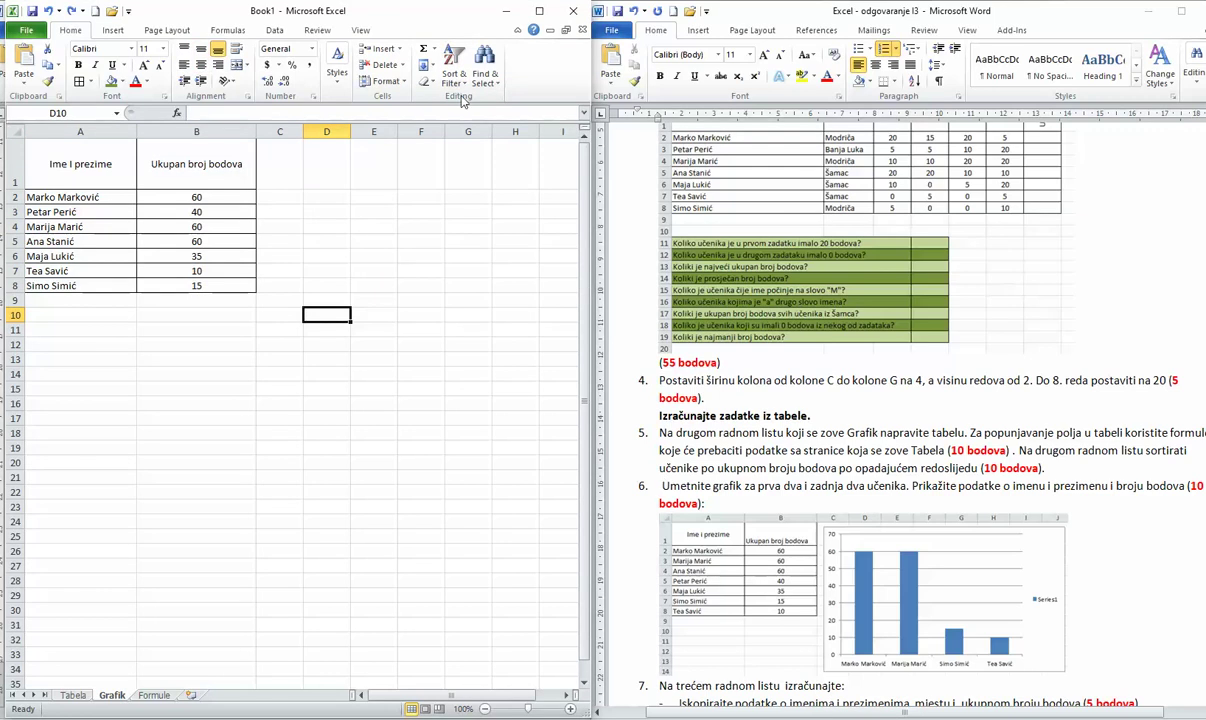
Step: Custom-sort A1:B8 by Ukupan broj bodova, Largest to Smallest
left_click_drag(104, 173, 190, 284)
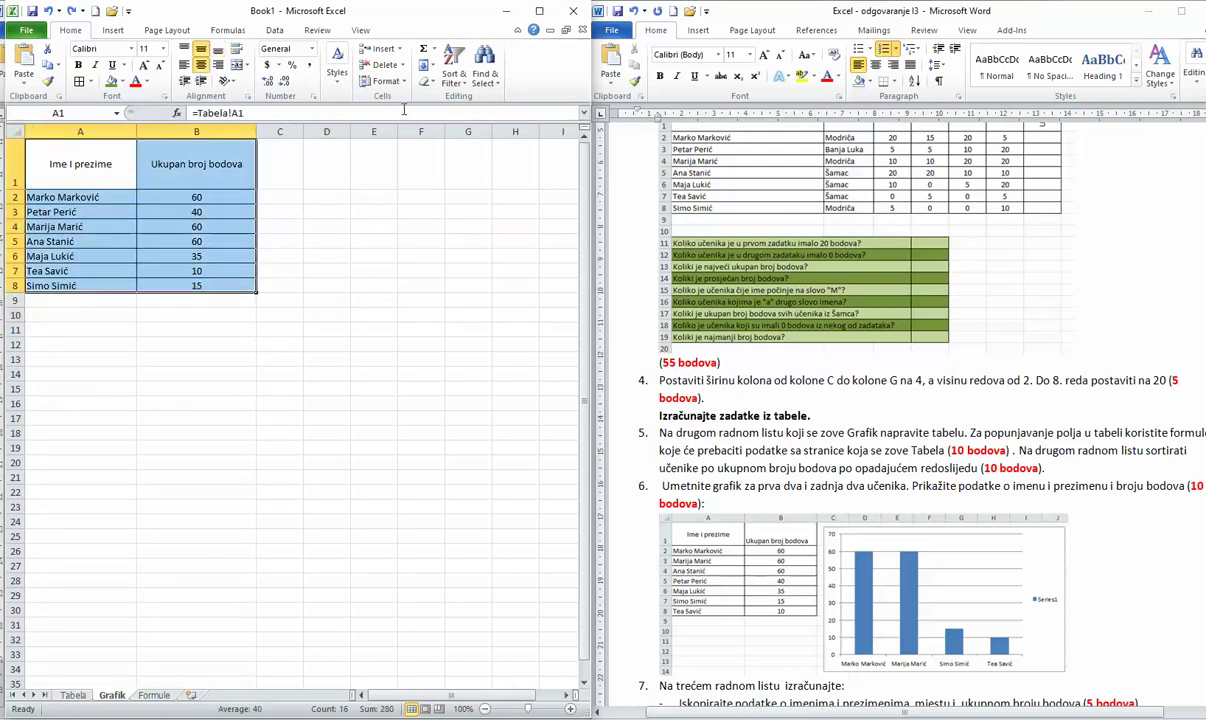
left_click(443, 78)
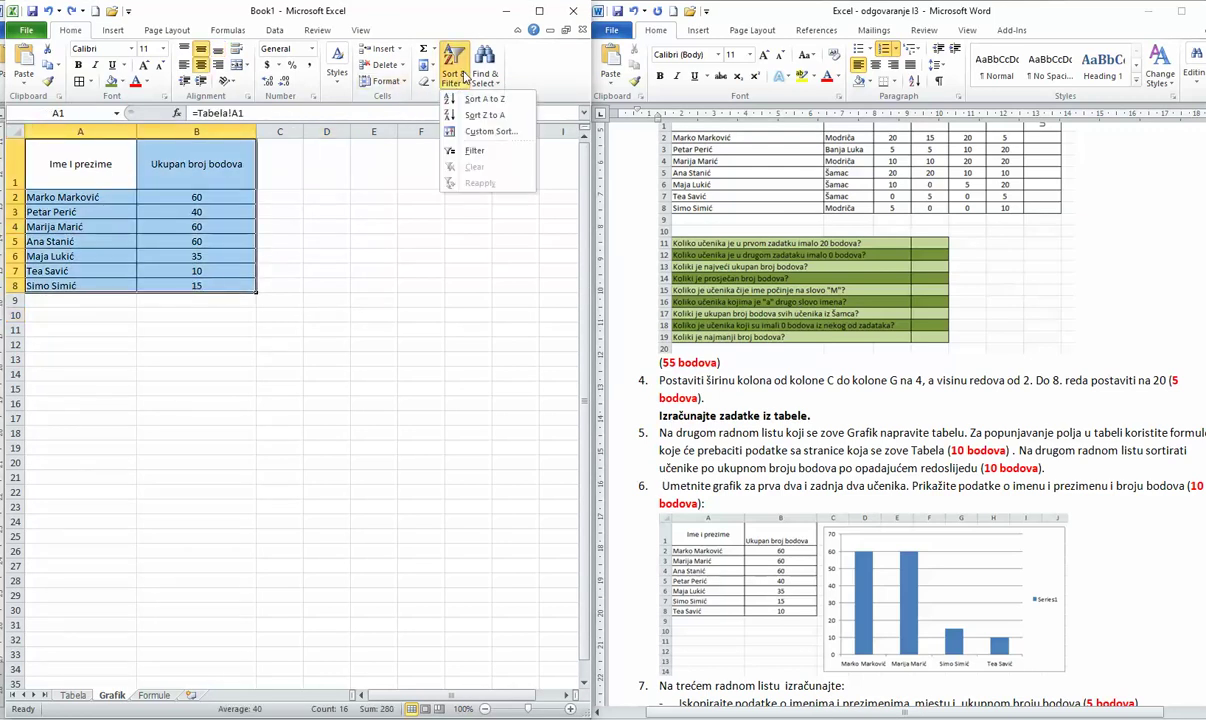
left_click(465, 133)
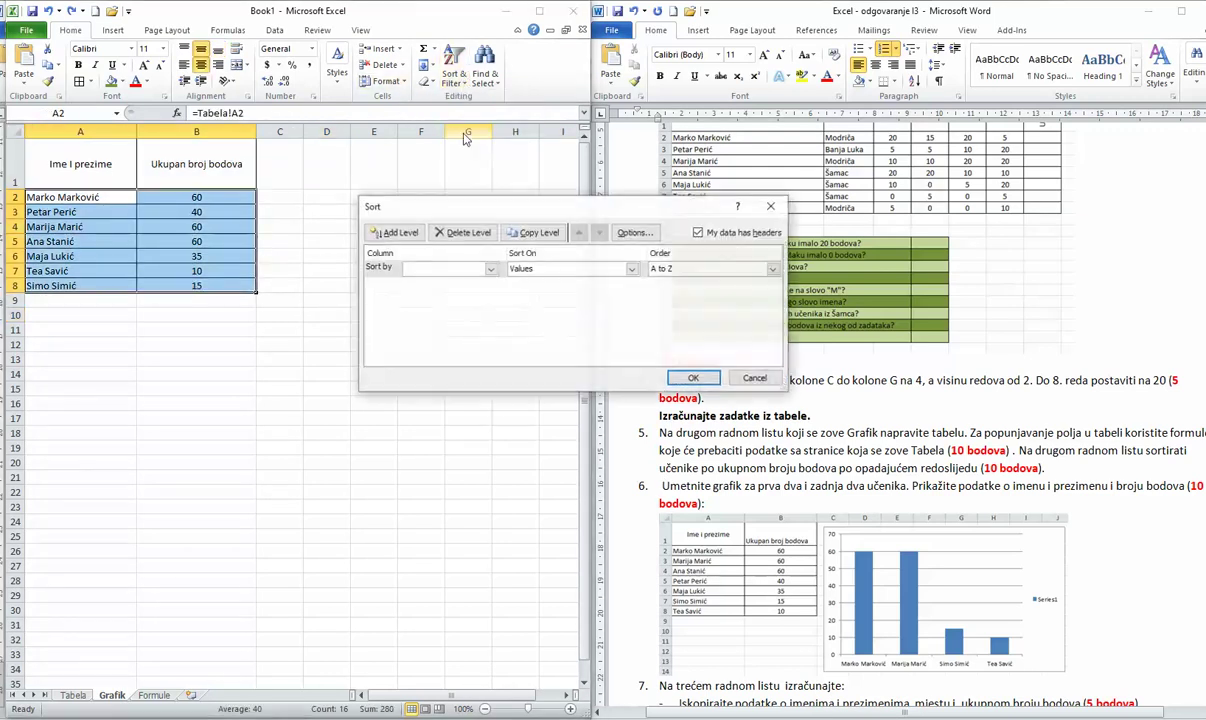
left_click(488, 271)
left_click(460, 292)
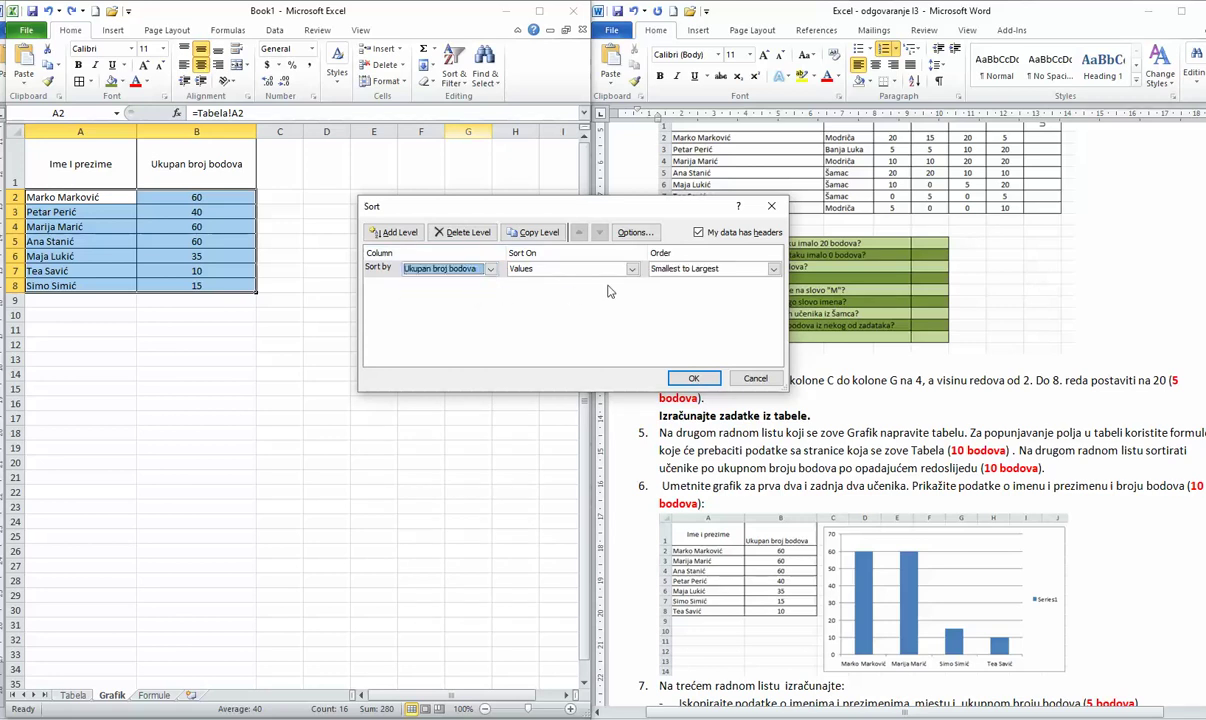
left_click(665, 275)
left_click(662, 288)
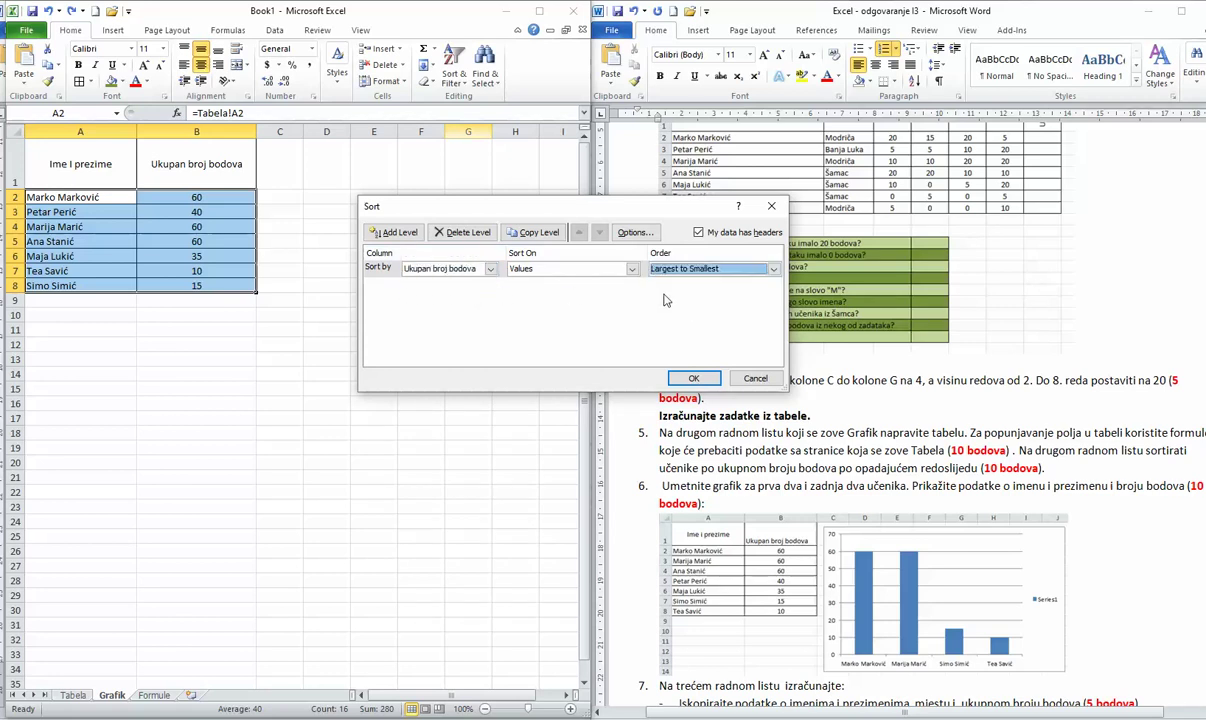
left_click(694, 378)
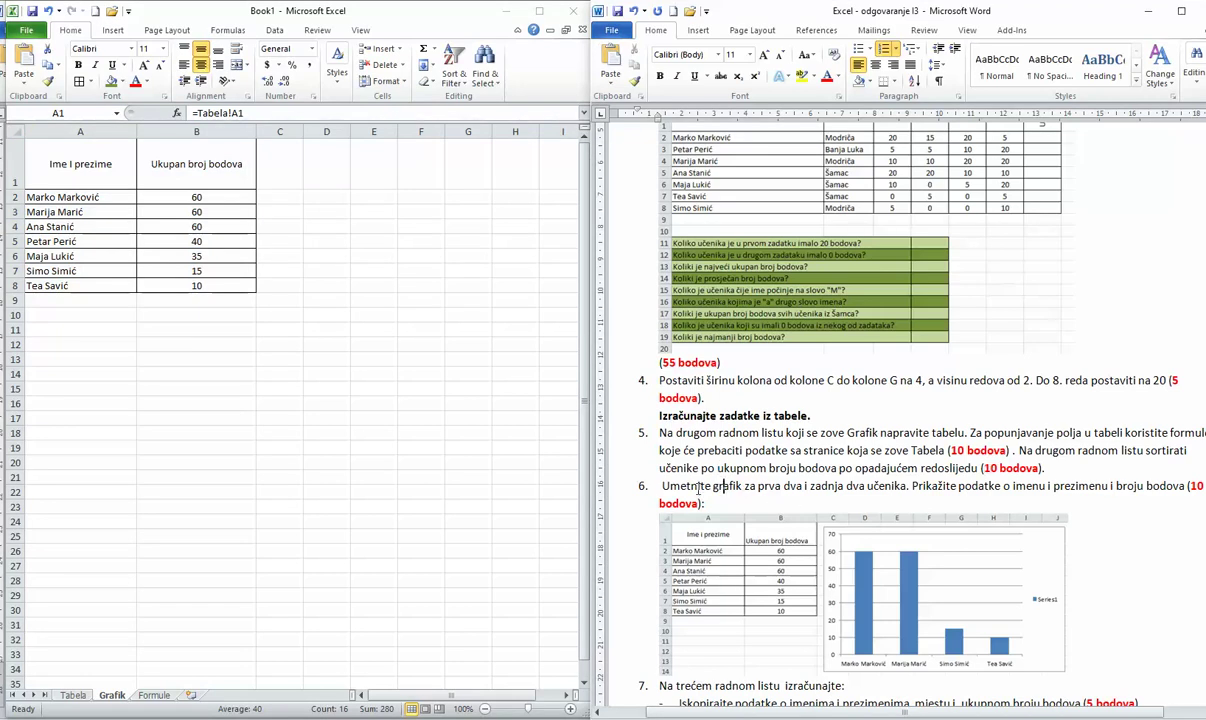
Step: Select the names and totals of the top two and bottom two students
left_click_drag(662, 487, 906, 487)
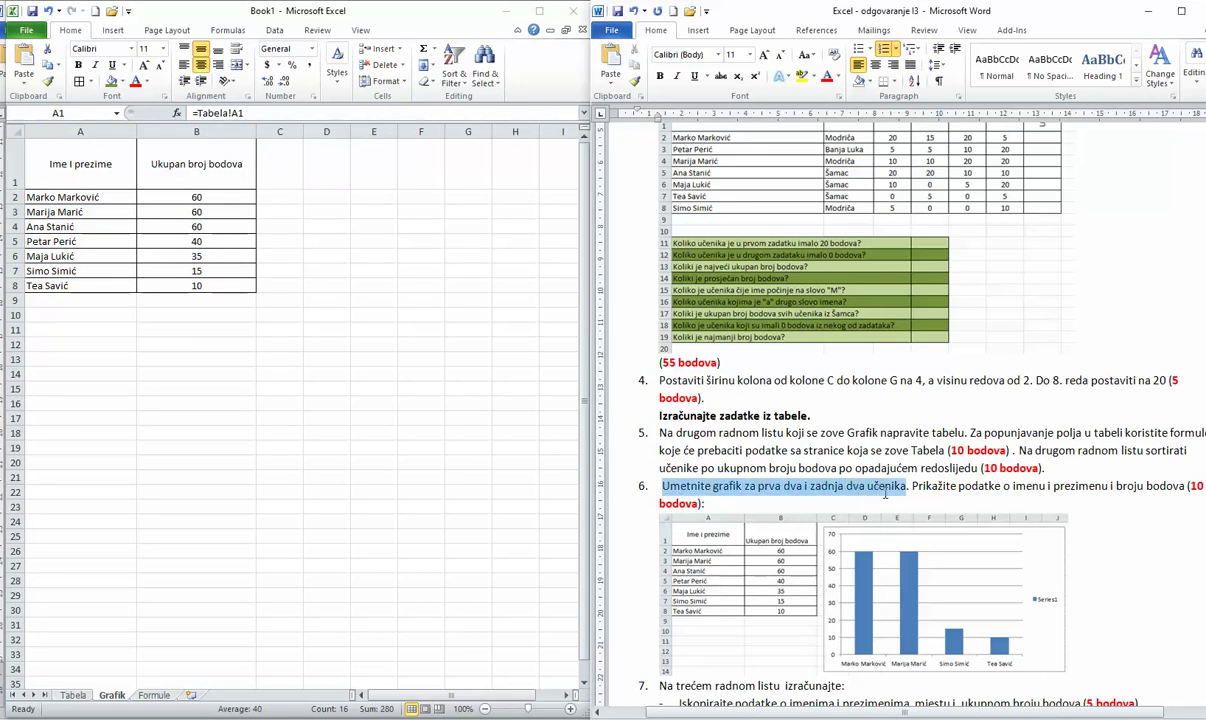
left_click(361, 250)
left_click(62, 196)
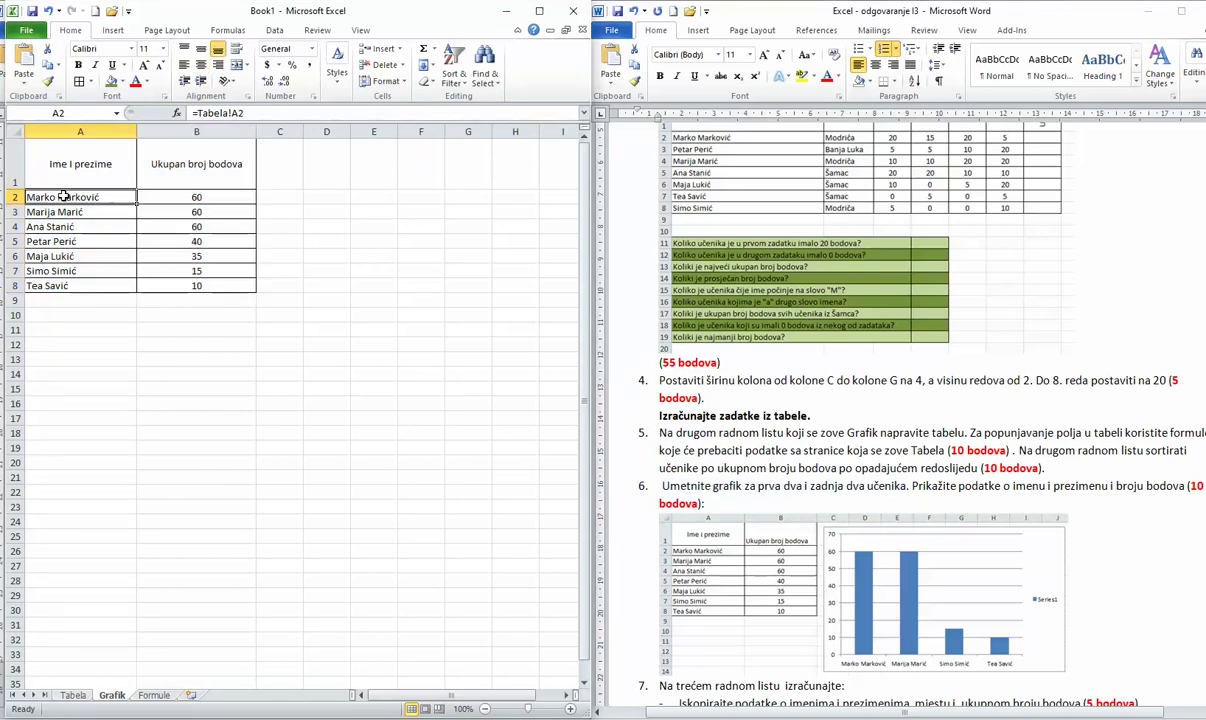
left_click(70, 210)
left_click_drag(70, 194, 210, 206)
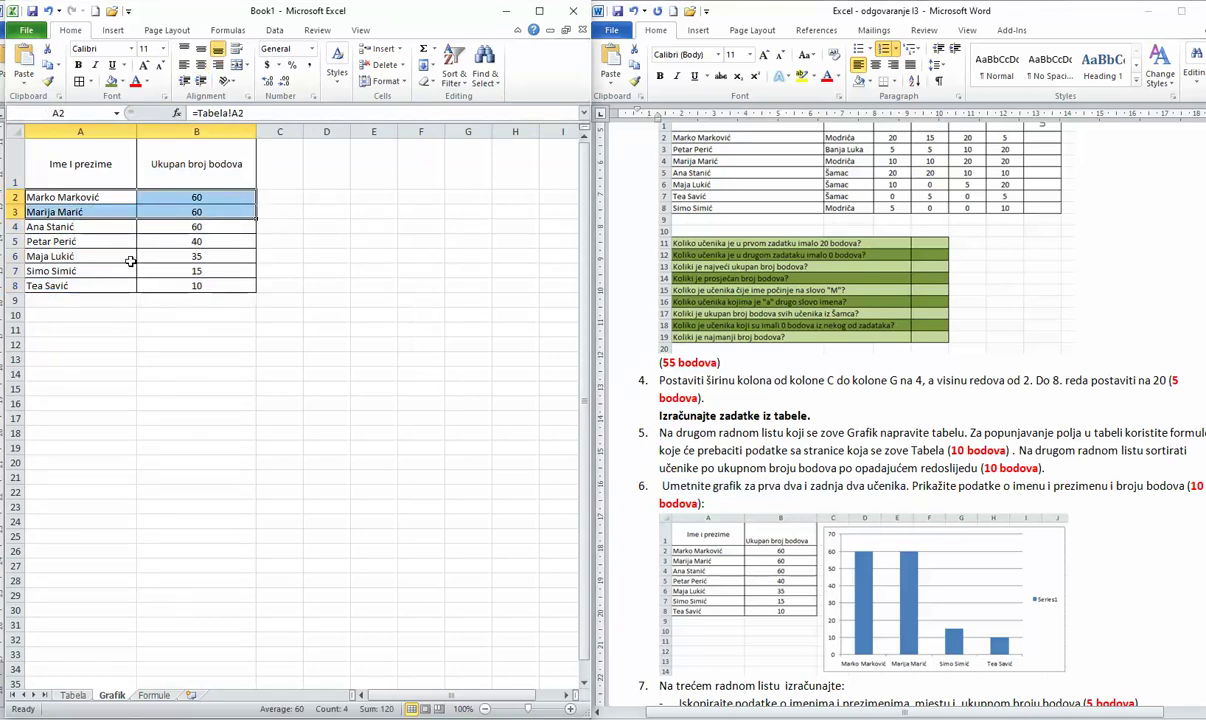
left_click_drag(89, 271, 263, 269, "ctrl")
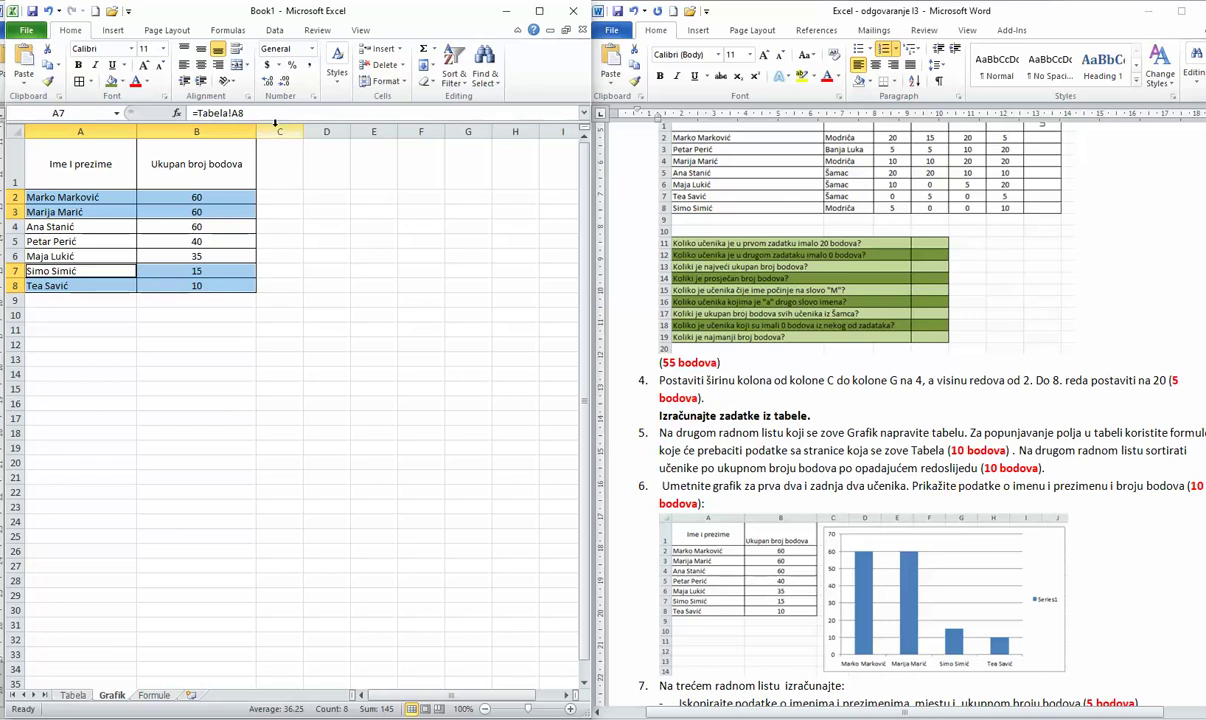
Step: Insert a 2-D Clustered Column chart from the selected rows
left_click(112, 30)
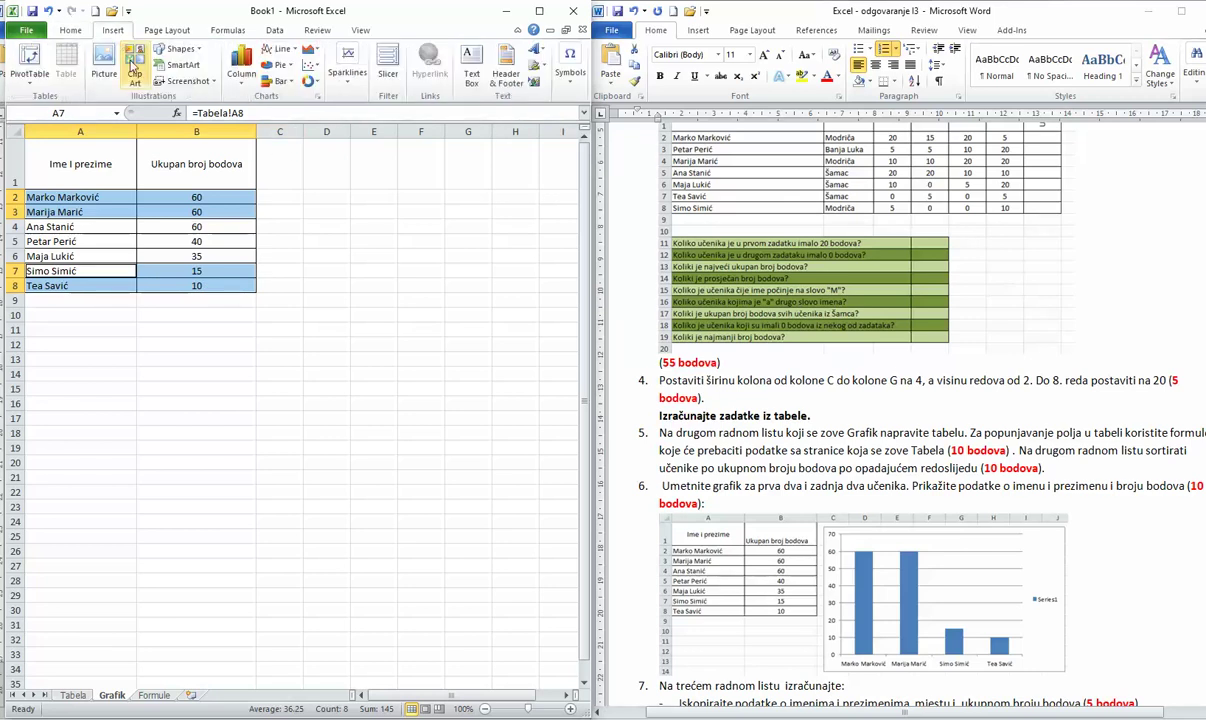
left_click(241, 62)
left_click(247, 125)
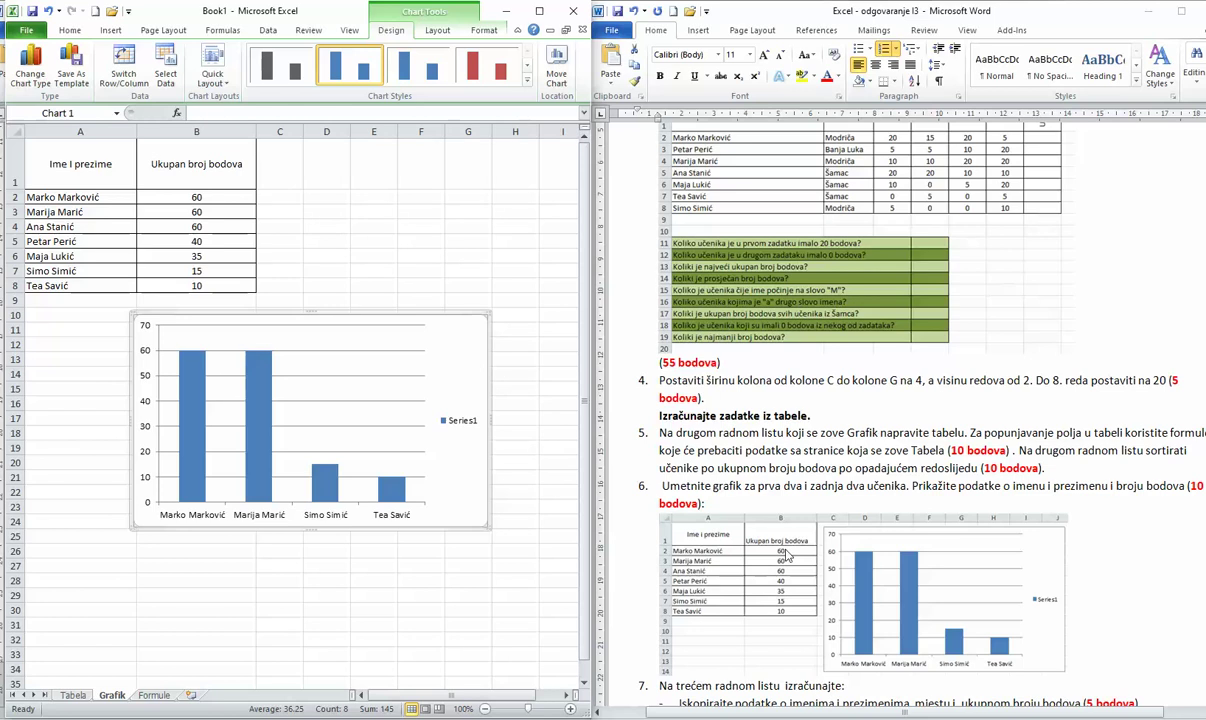
scroll(539, 447, "down", 1)
scroll(530, 482, "up", 1)
left_click_drag(662, 486, 906, 486)
scroll(757, 560, "down", 4)
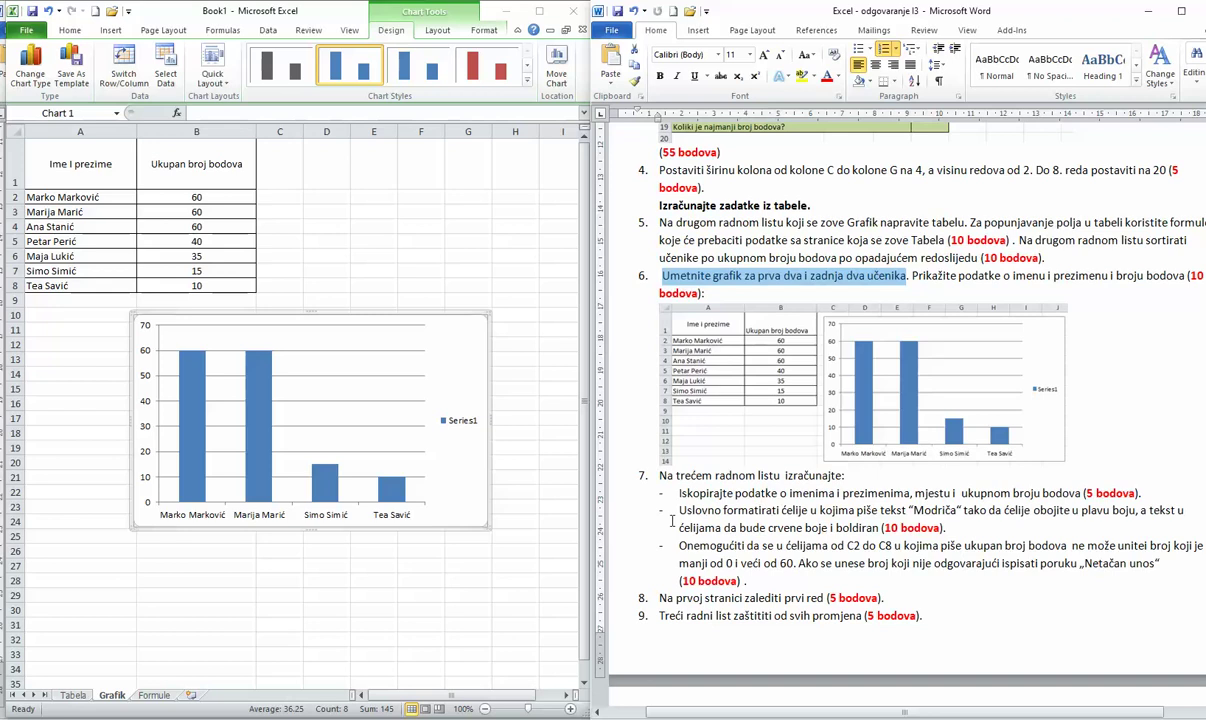
left_click(155, 697)
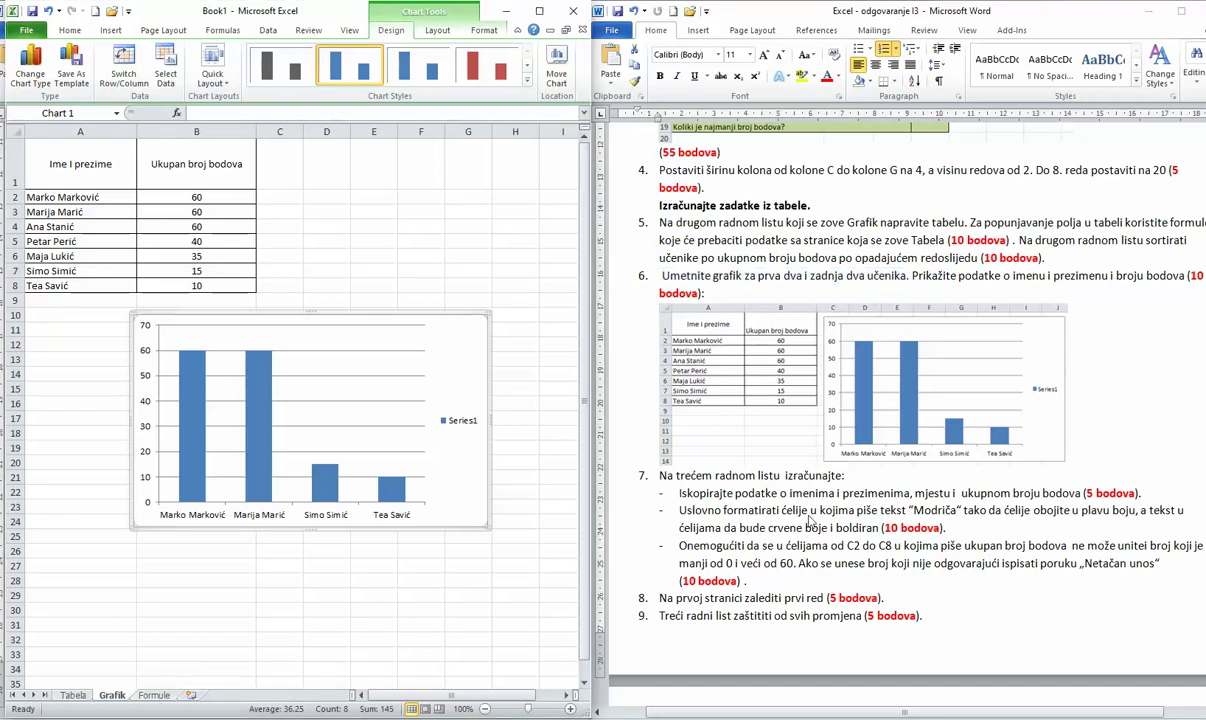
Step: On Formule, enlarge row 1, widen column A, and enter =Tabela!A1 in A1
left_click(155, 695)
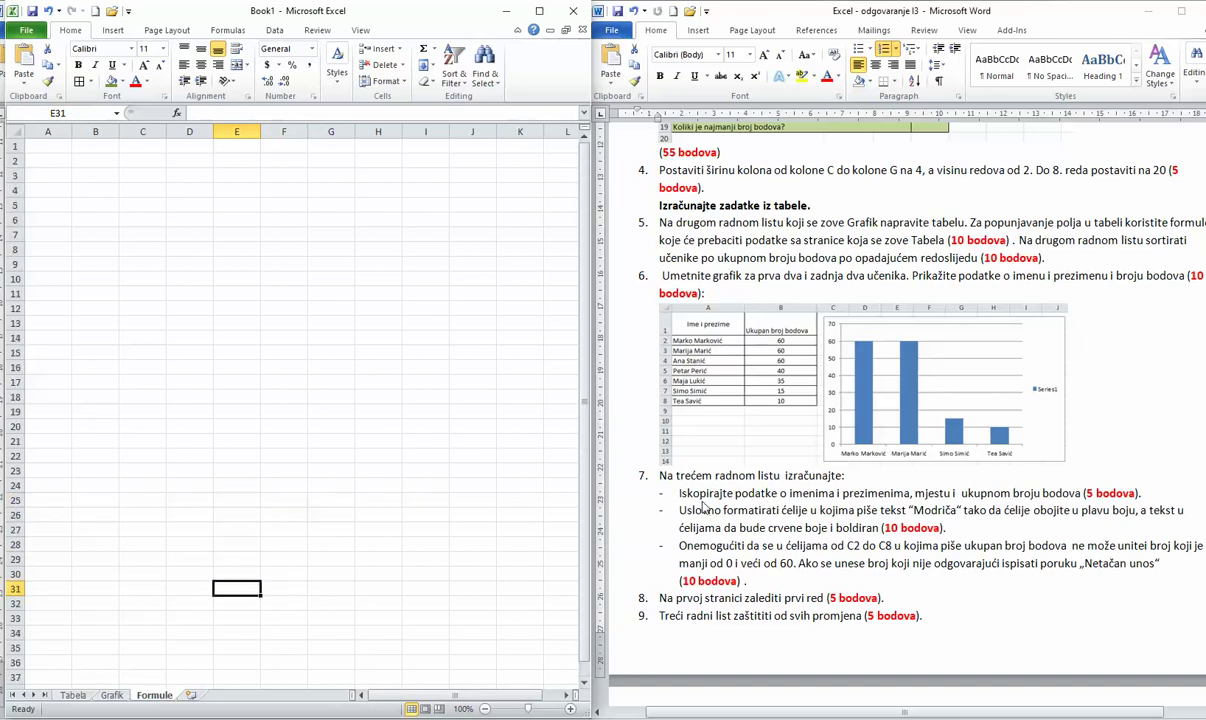
left_click_drag(10, 153, 10, 172)
left_click_drag(67, 131, 139, 131)
left_click(120, 143)
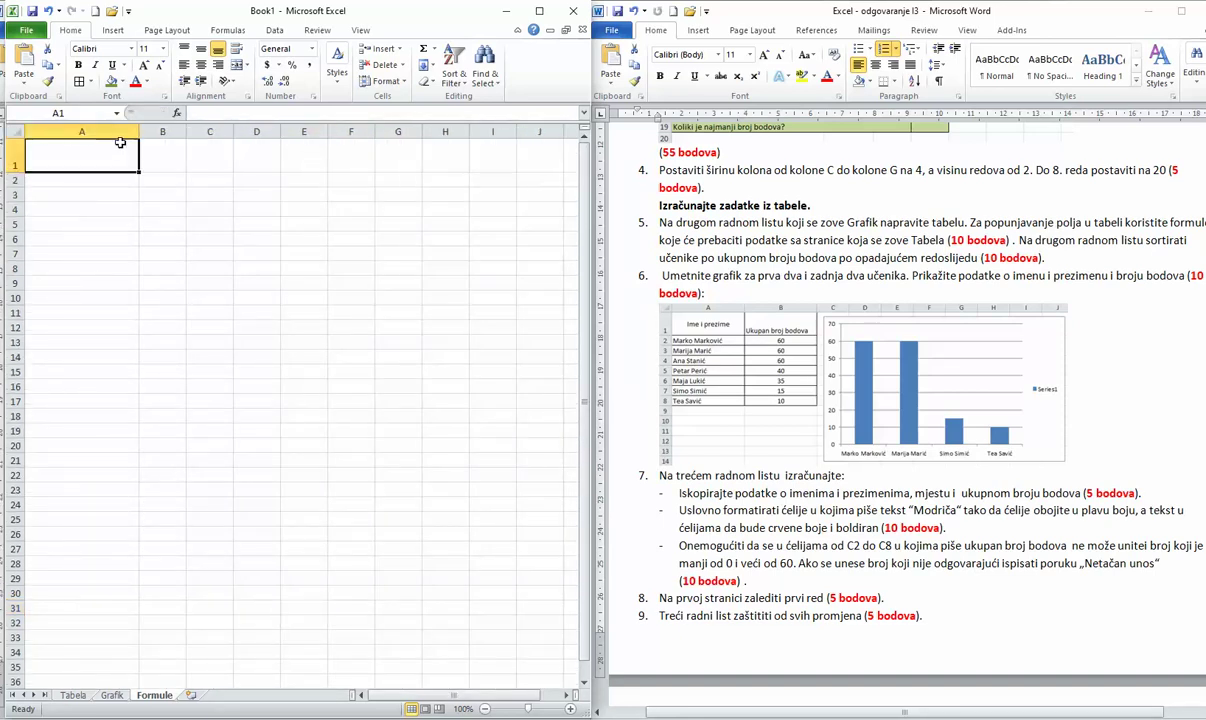
type("=")
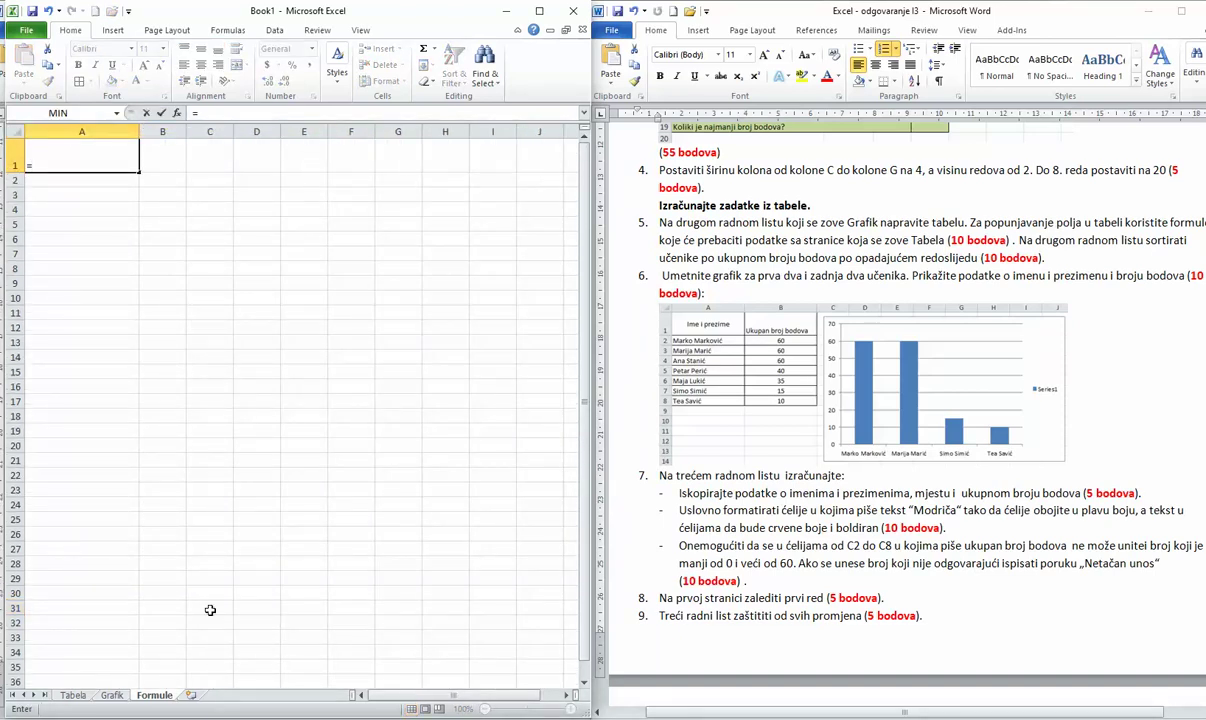
left_click(73, 697)
left_click(206, 172)
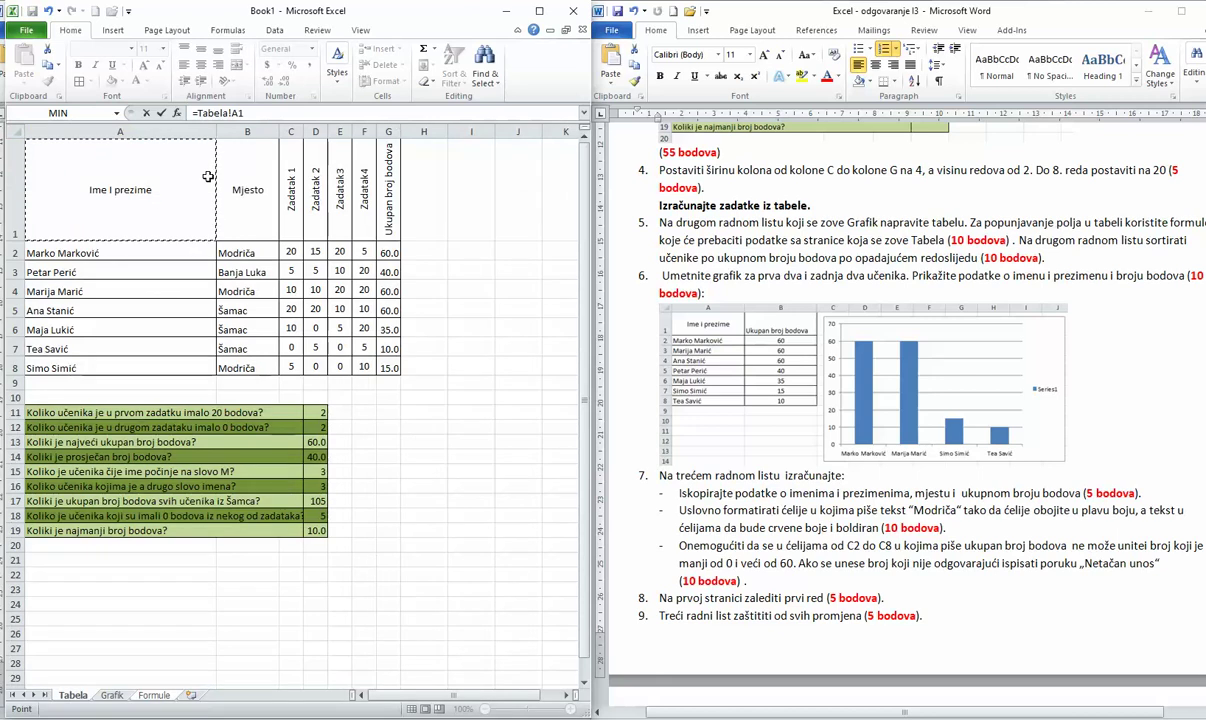
key("Return")
Step: Link B1 to the Mjesto heading with =Tabela!B1
left_click(163, 157)
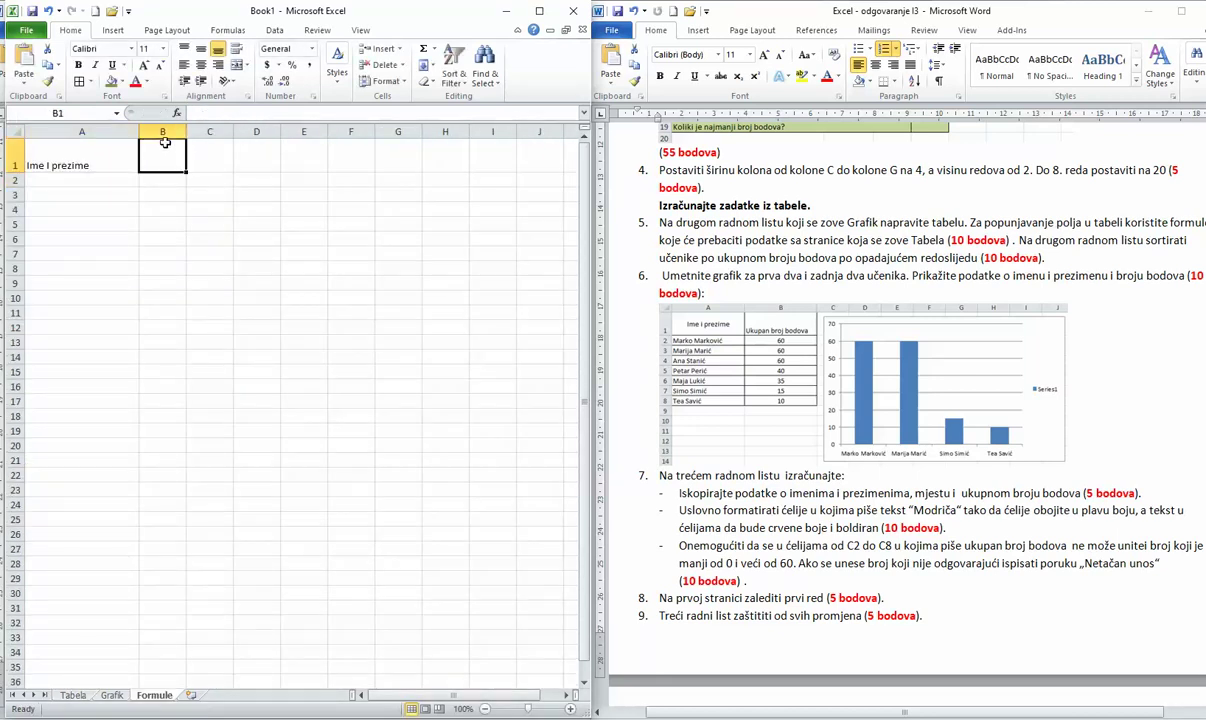
type("=")
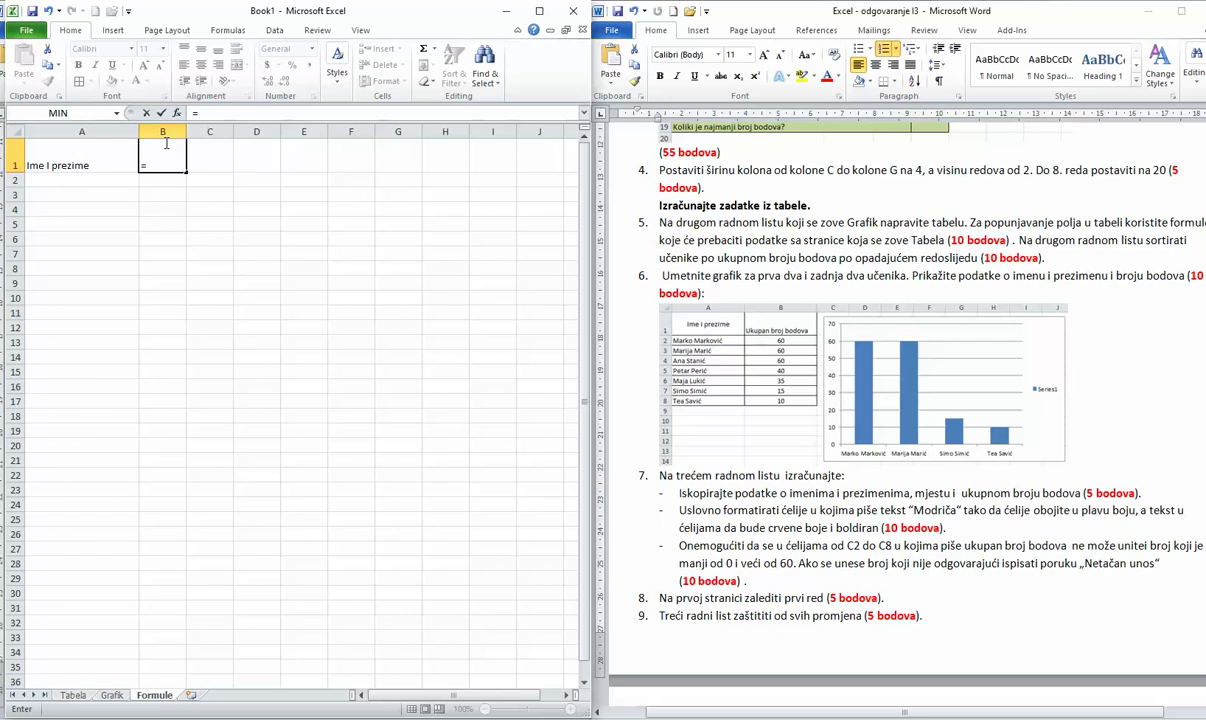
left_click(72, 695)
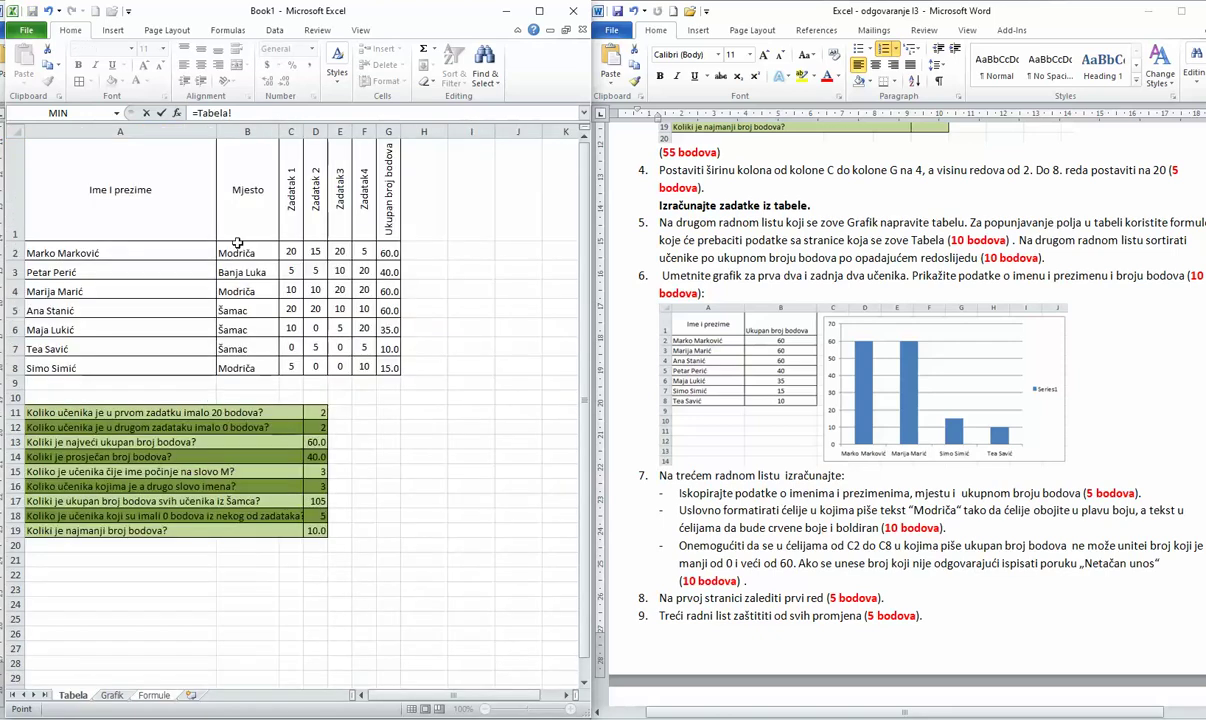
left_click(248, 207)
key("Return")
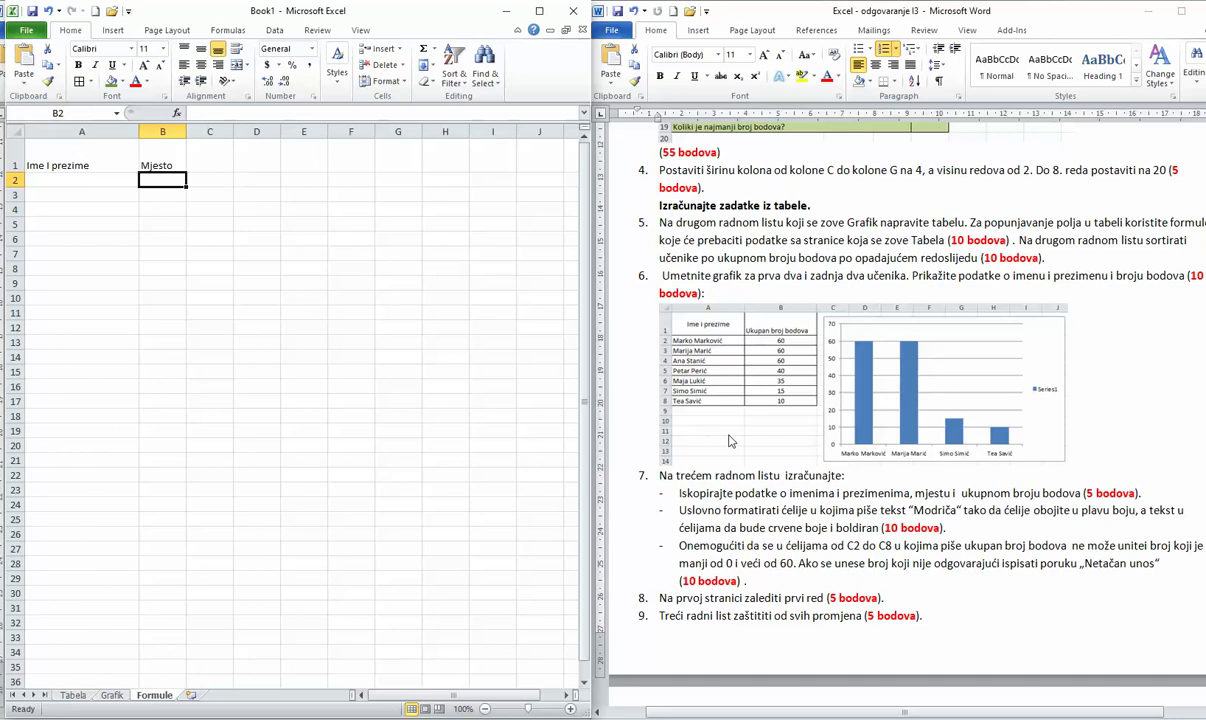
Step: Link C1 to Tabela's Ukupan broj bodova heading and widen column C
left_click_drag(662, 275, 906, 275)
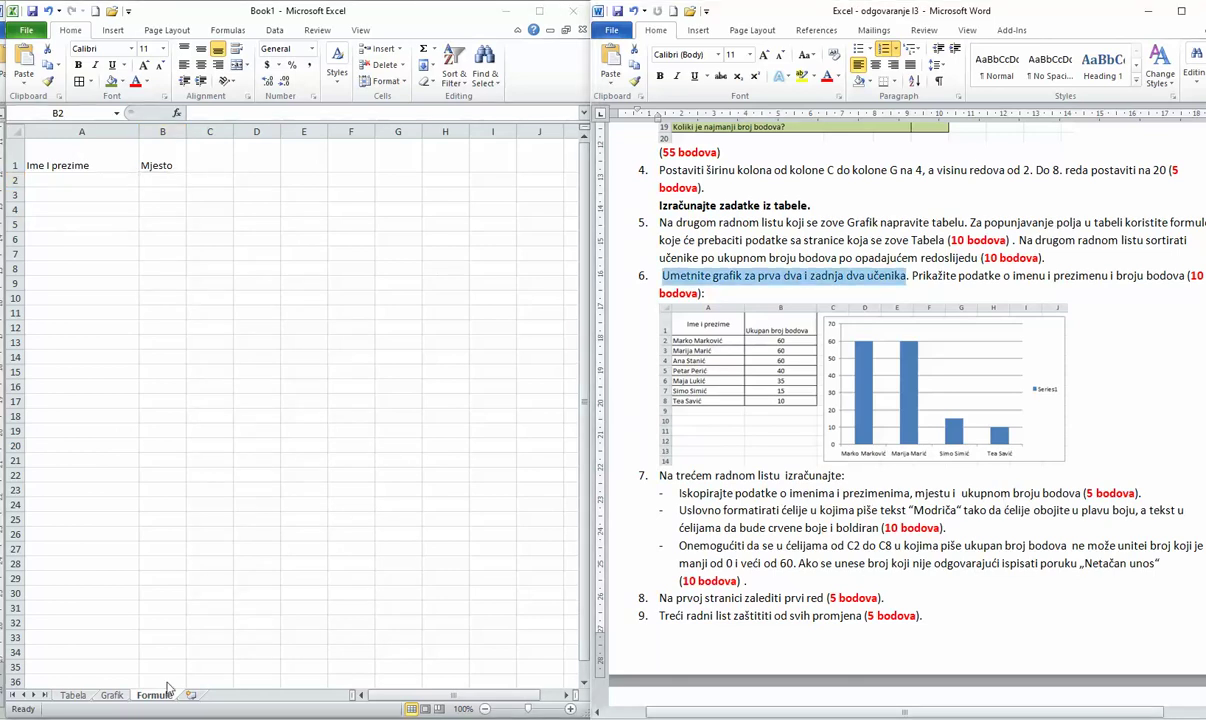
left_click(185, 150)
left_click(212, 156)
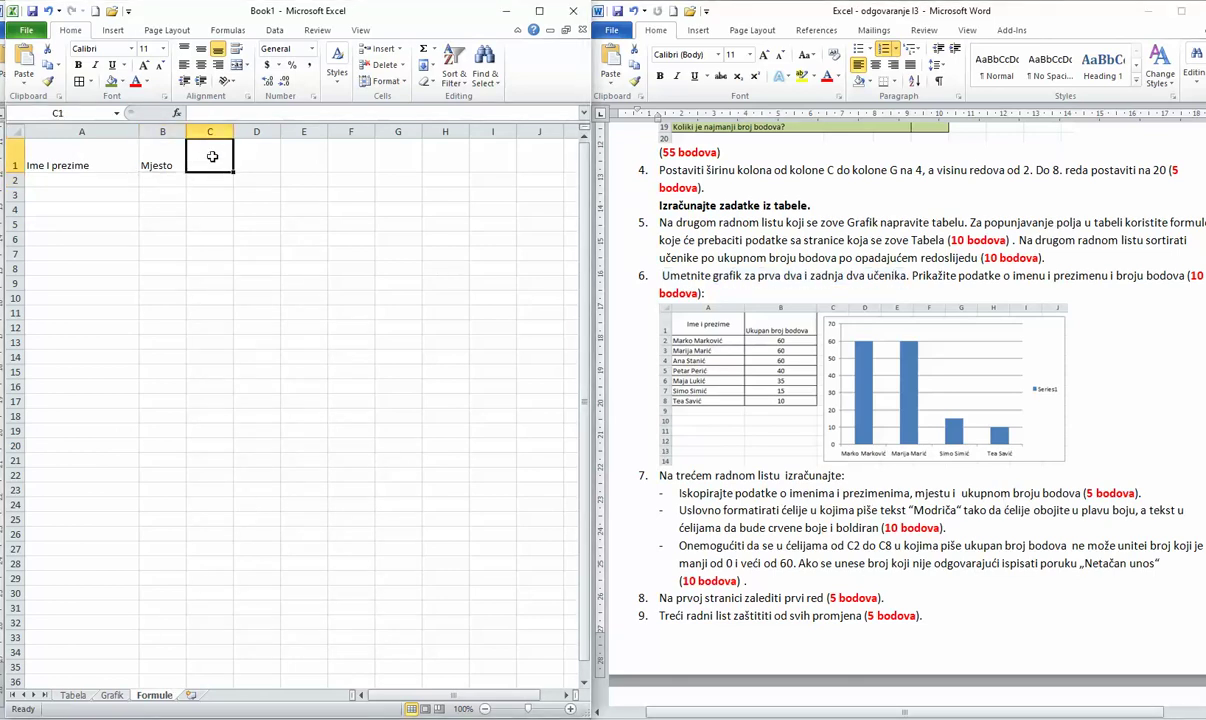
type("=")
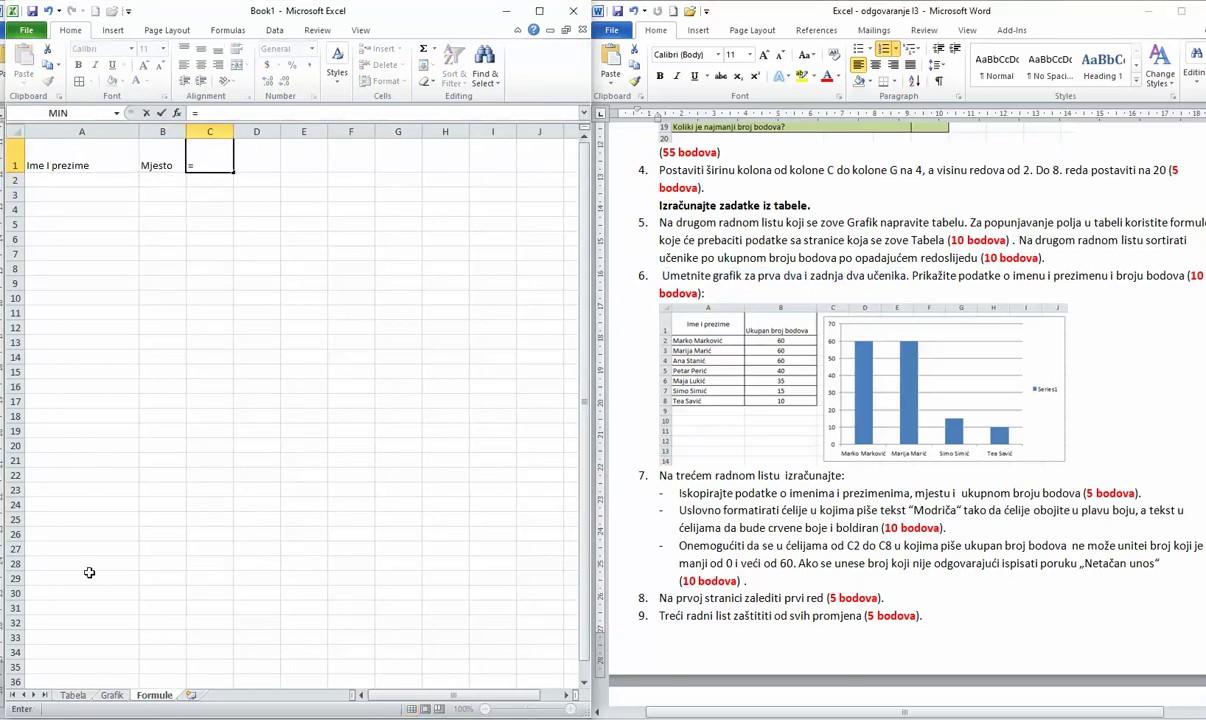
left_click(76, 699)
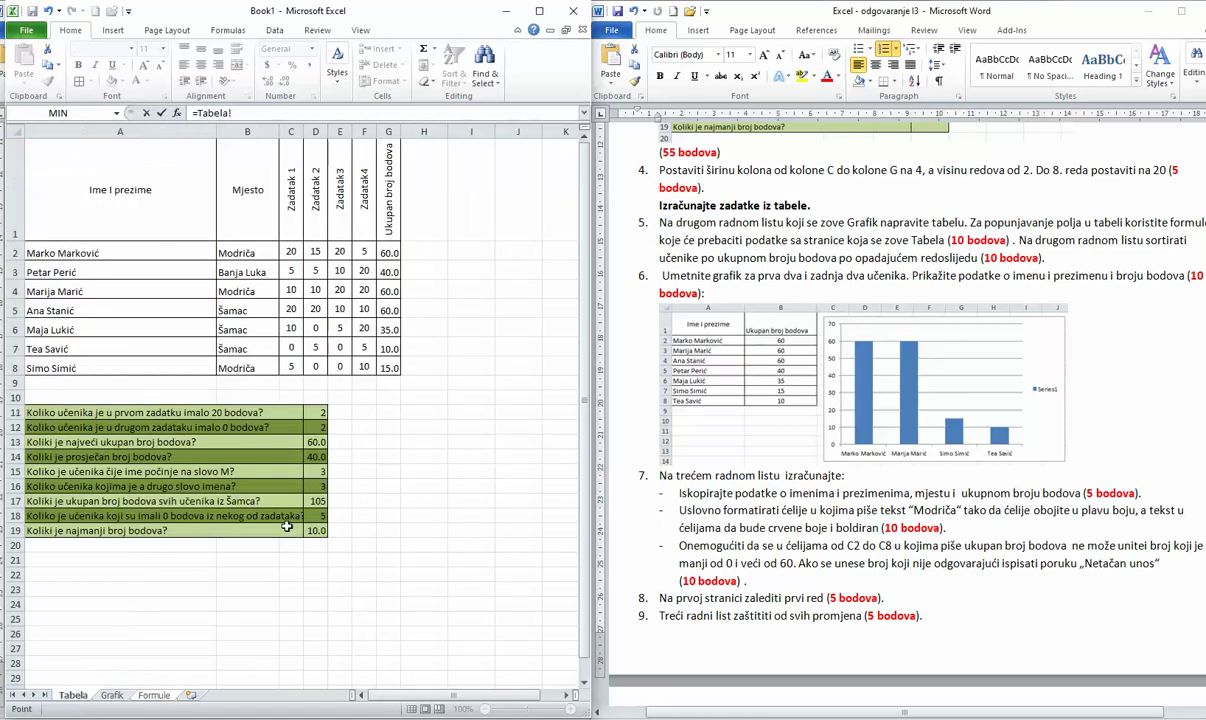
left_click(388, 226)
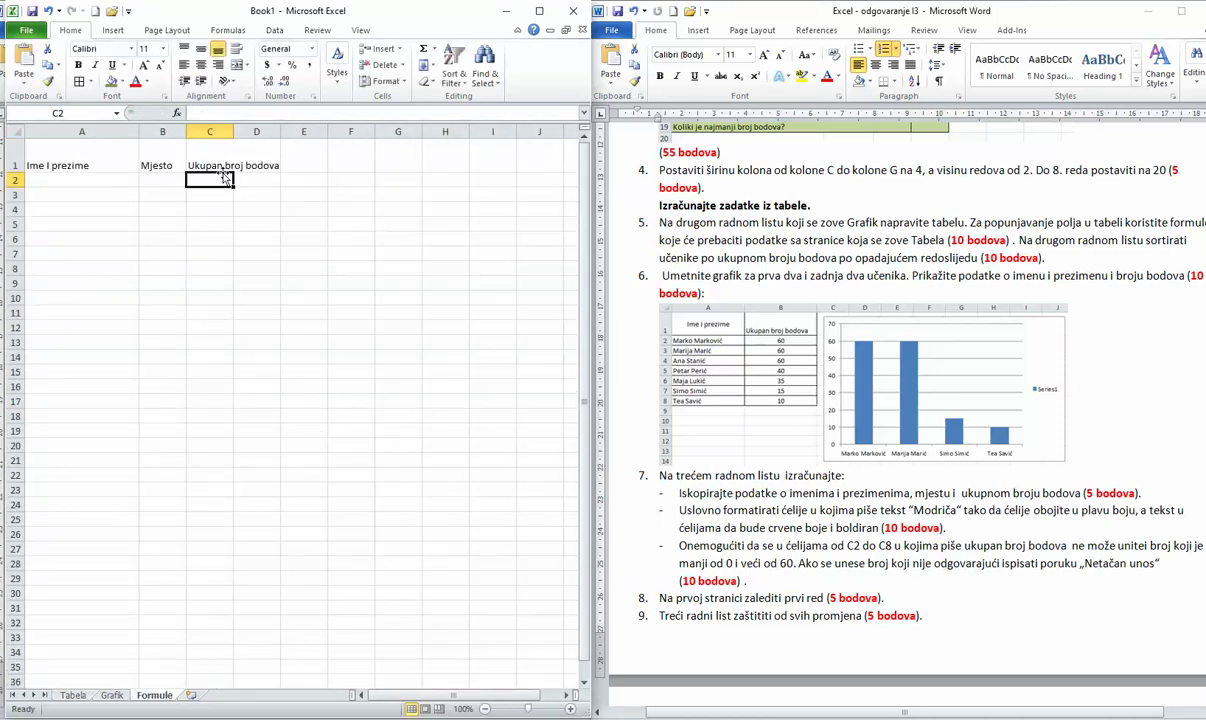
left_click_drag(233, 134, 285, 135)
Step: Middle-align and centre the headings in A1:C1
left_click_drag(60, 165, 234, 165)
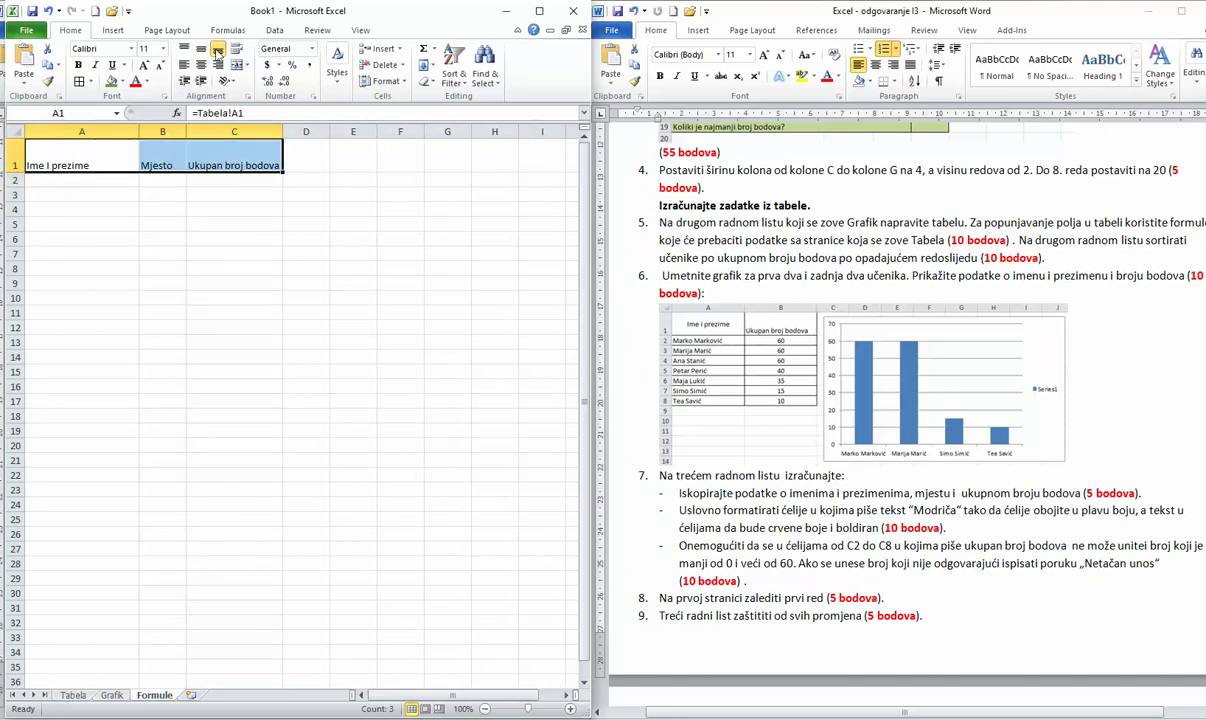
left_click(203, 49)
left_click(201, 64)
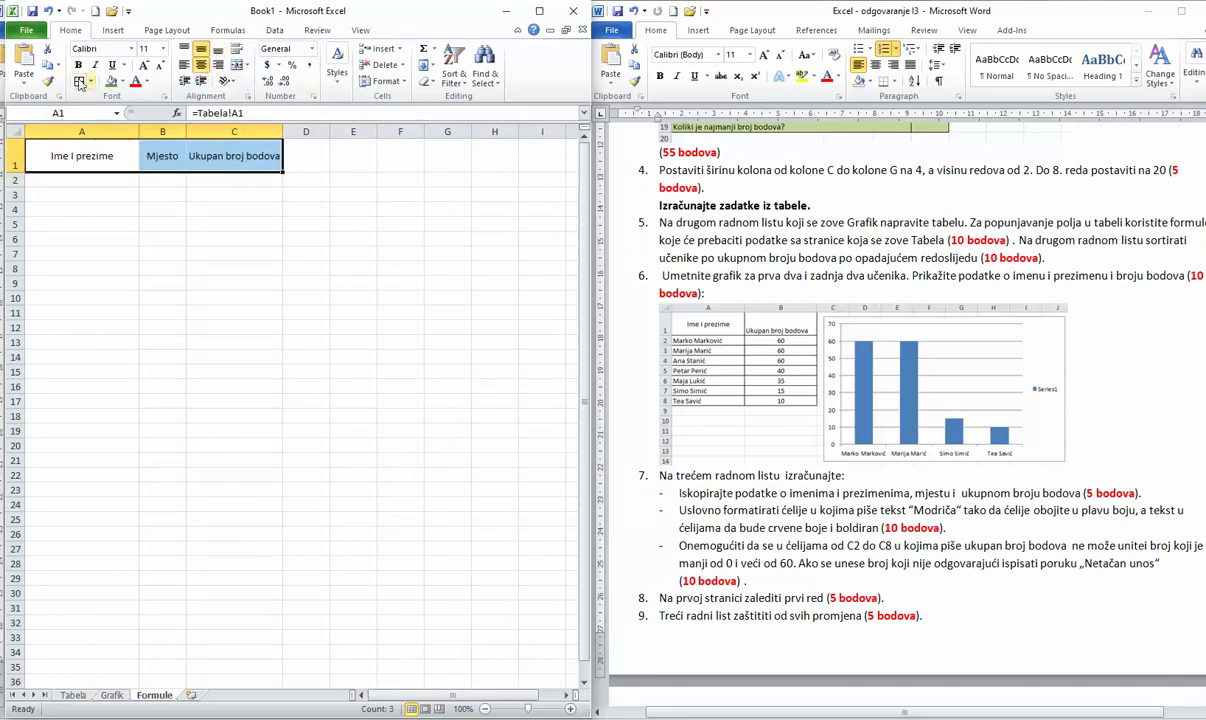
left_click(257, 295)
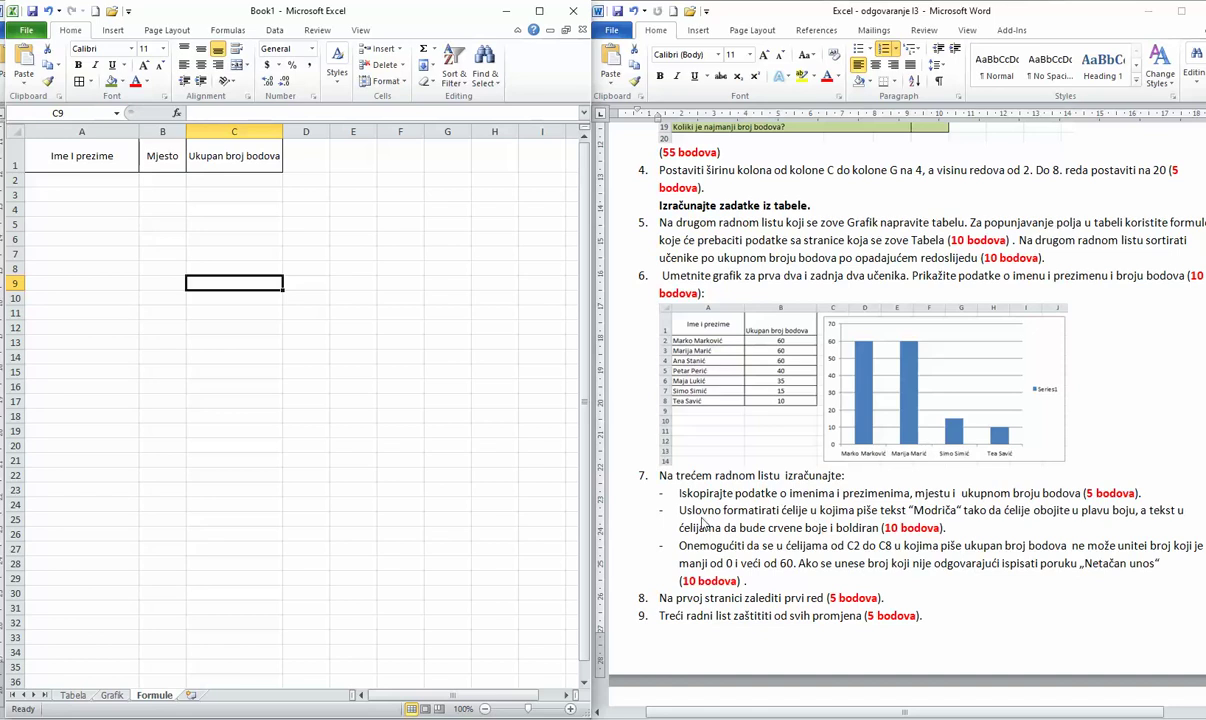
Step: Link A2 to the first student's name on Tabela and fill through row 8
left_click(80, 179)
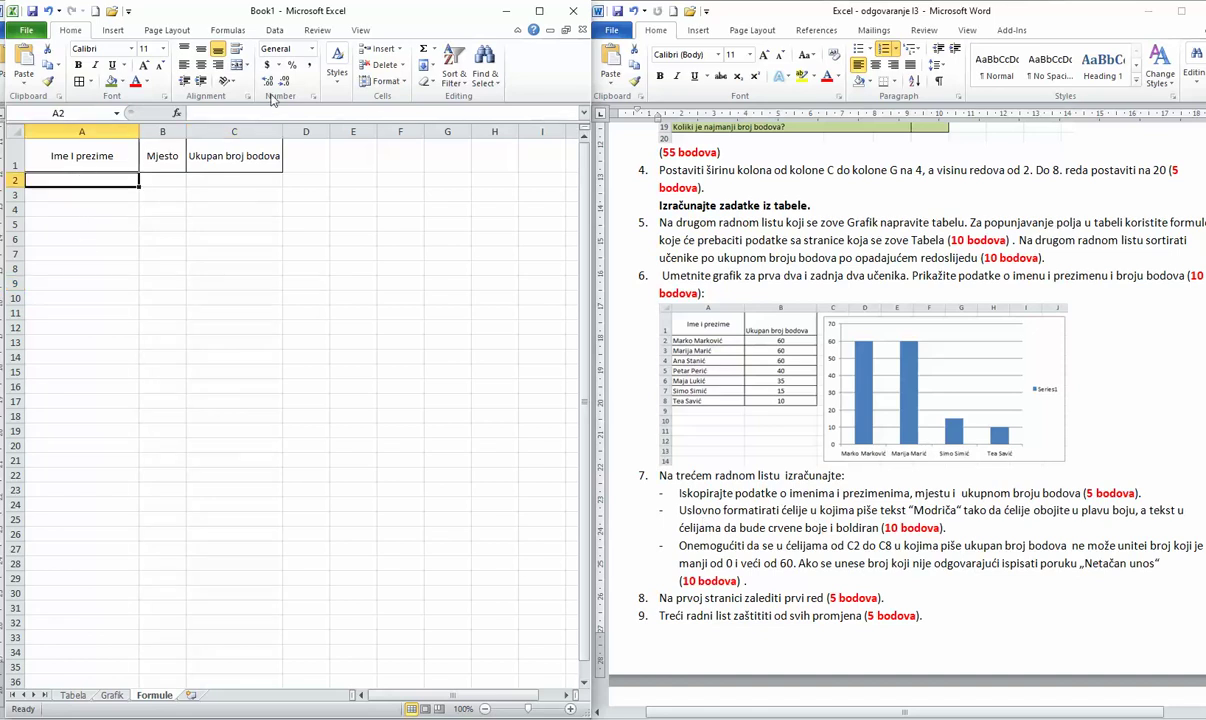
type("=")
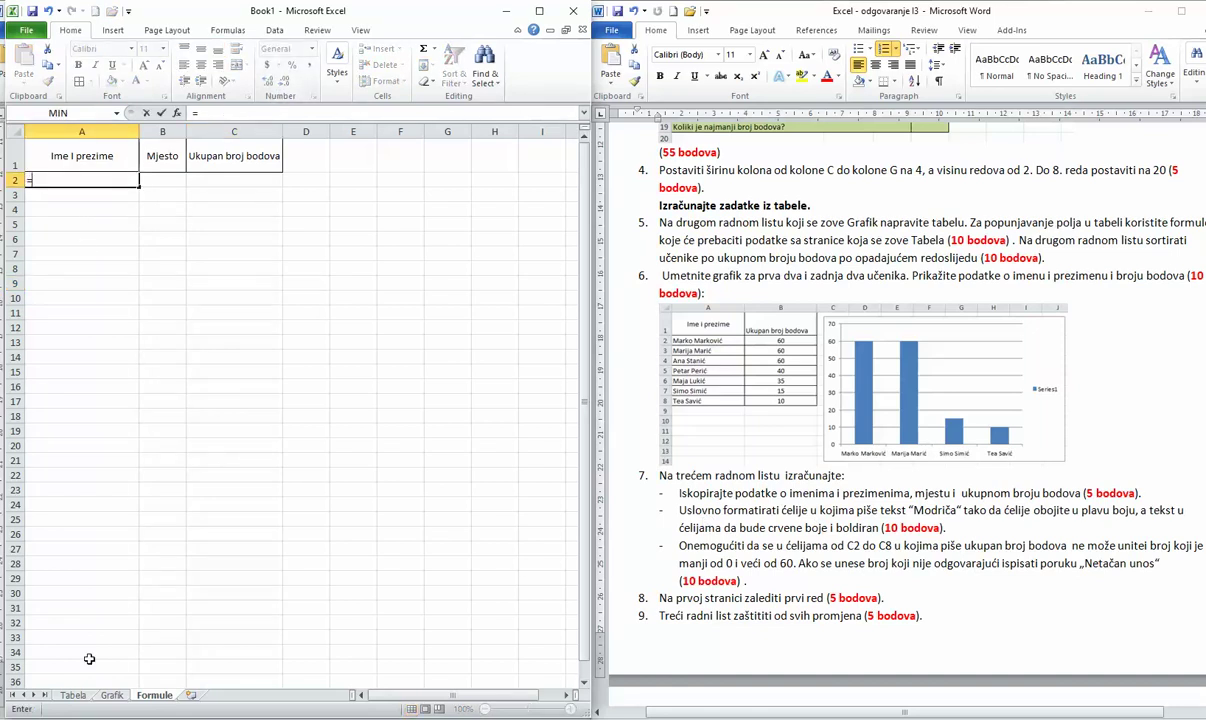
left_click(70, 695)
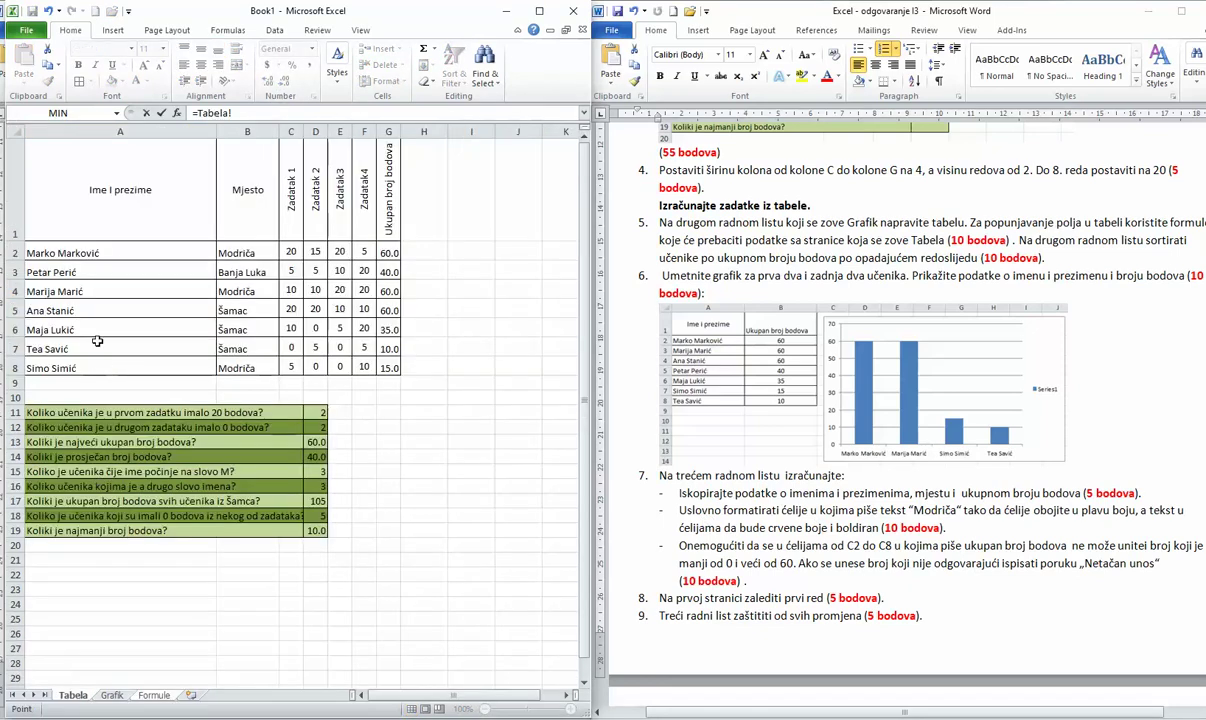
left_click(109, 255)
key("Return")
left_click(127, 179)
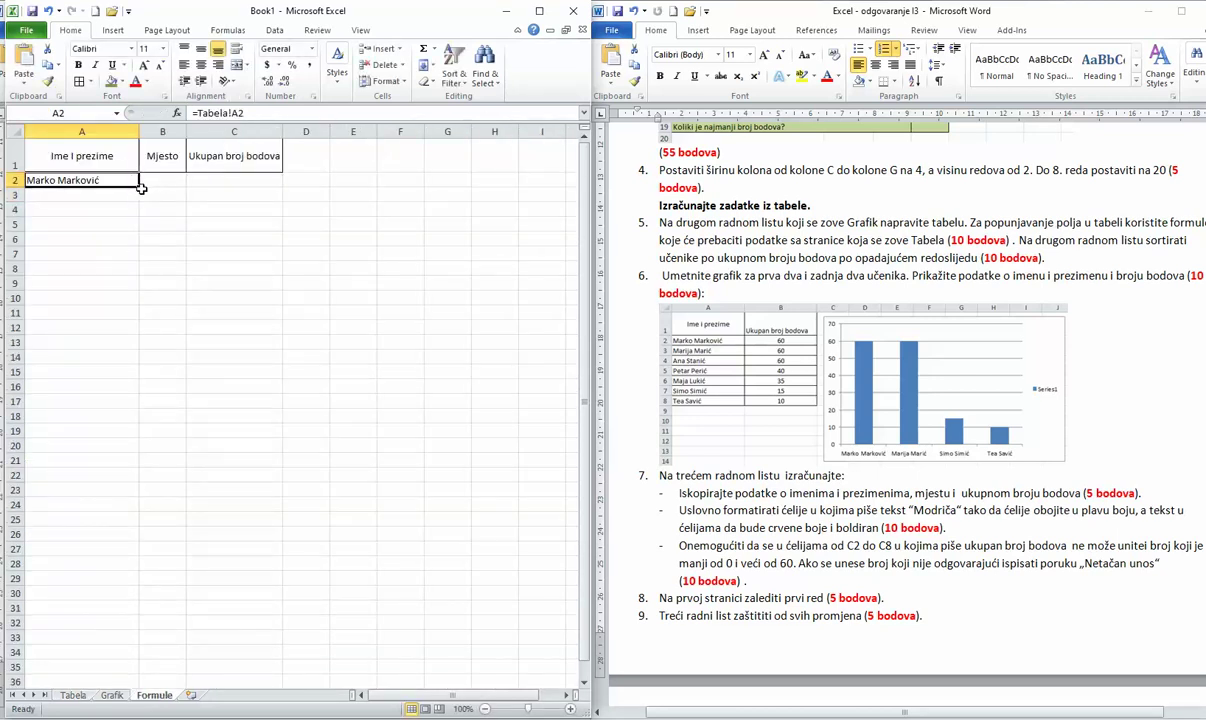
left_click_drag(139, 188, 140, 270)
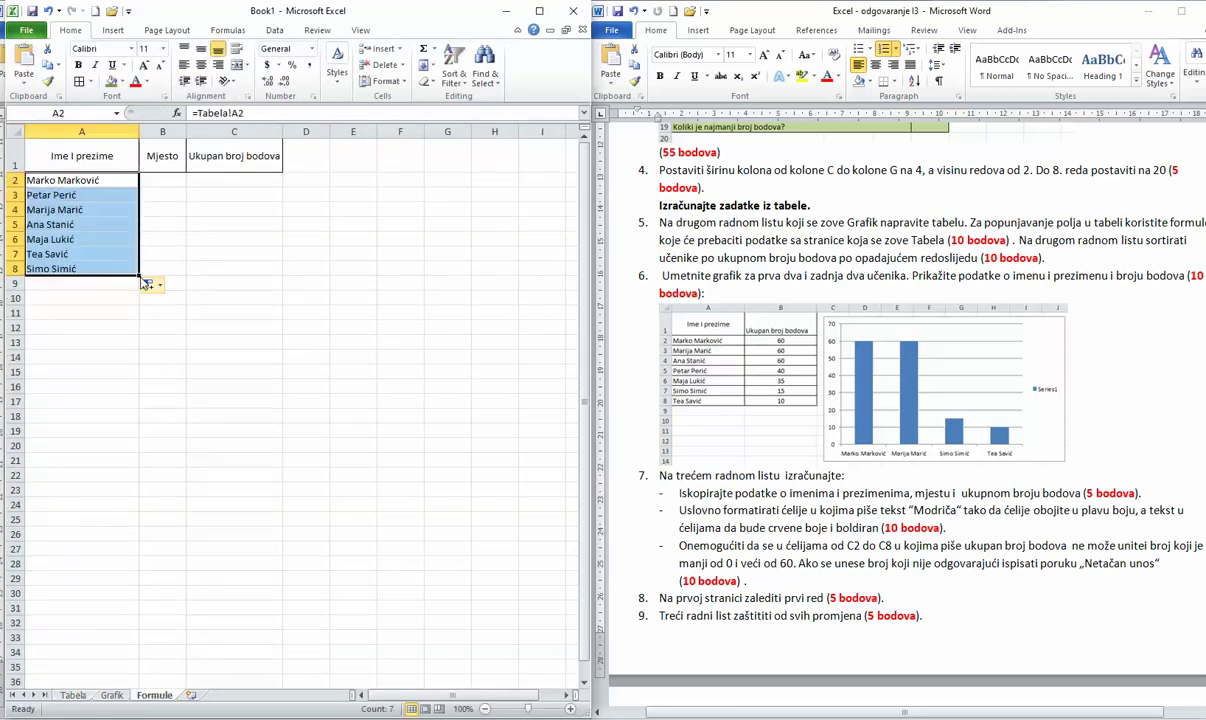
Step: Link B2 to the first student's town on Tabela, fill to row 8, widen column B
left_click(172, 181)
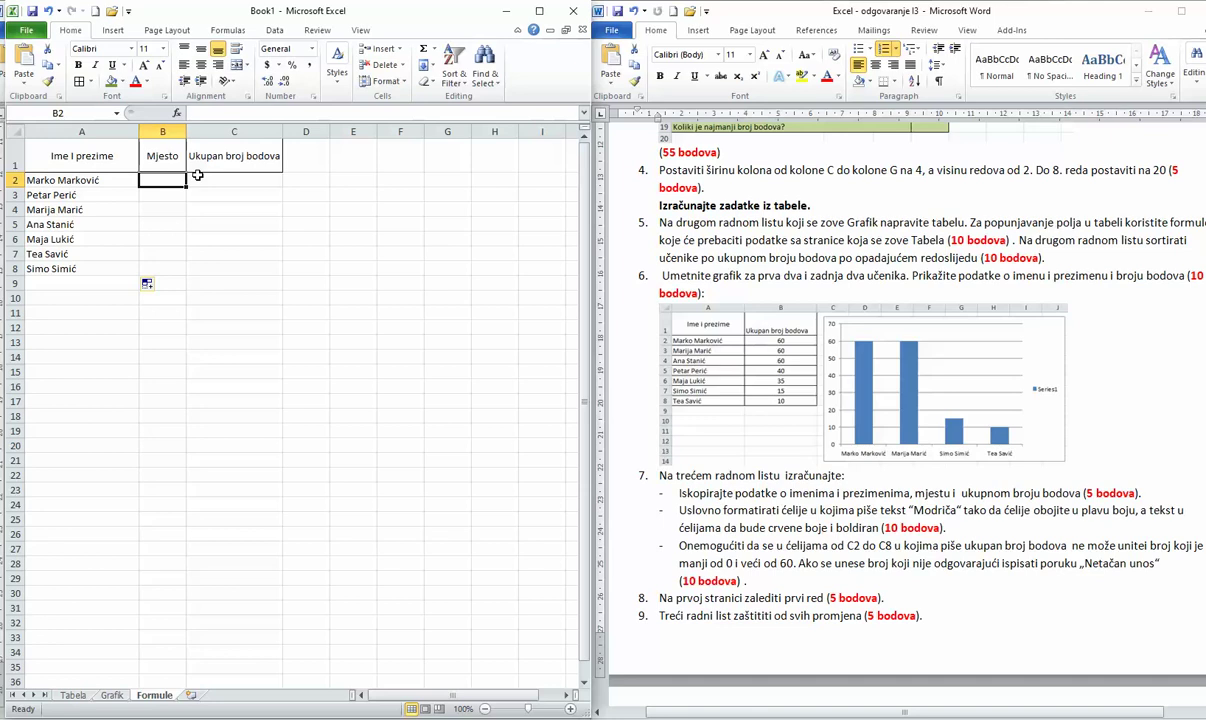
type("=")
left_click(70, 695)
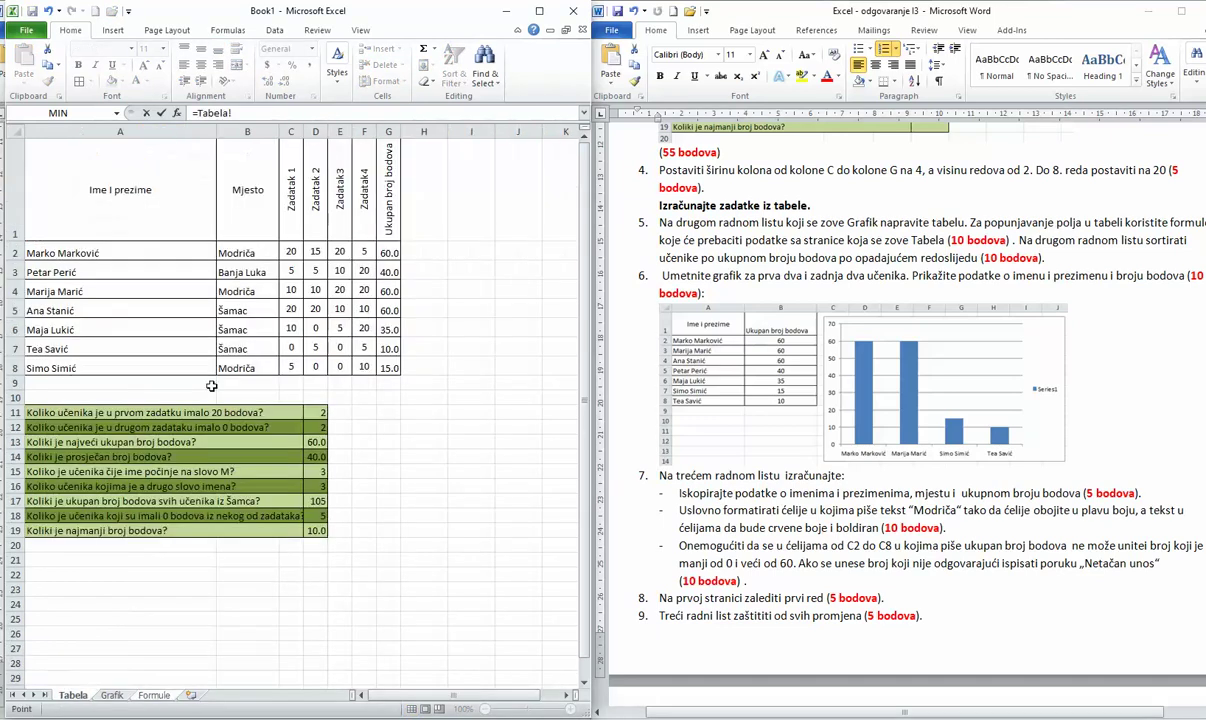
left_click(244, 253)
key("Return")
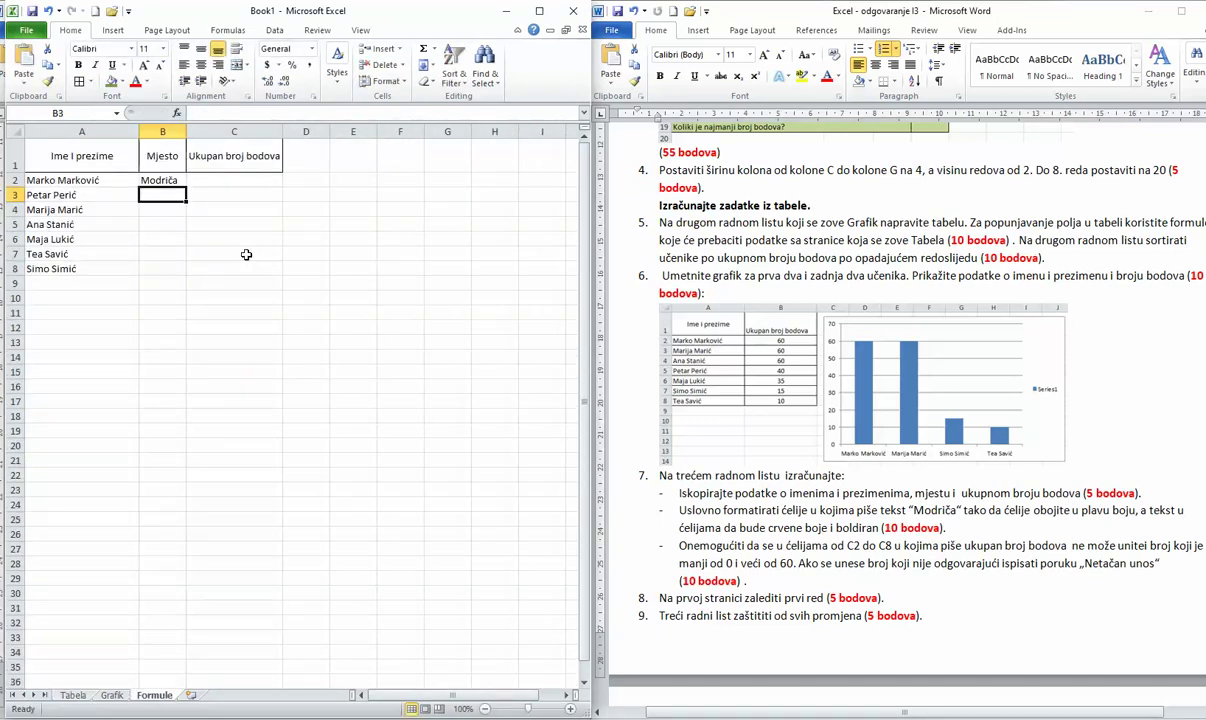
left_click(160, 180)
left_click_drag(186, 188, 180, 268)
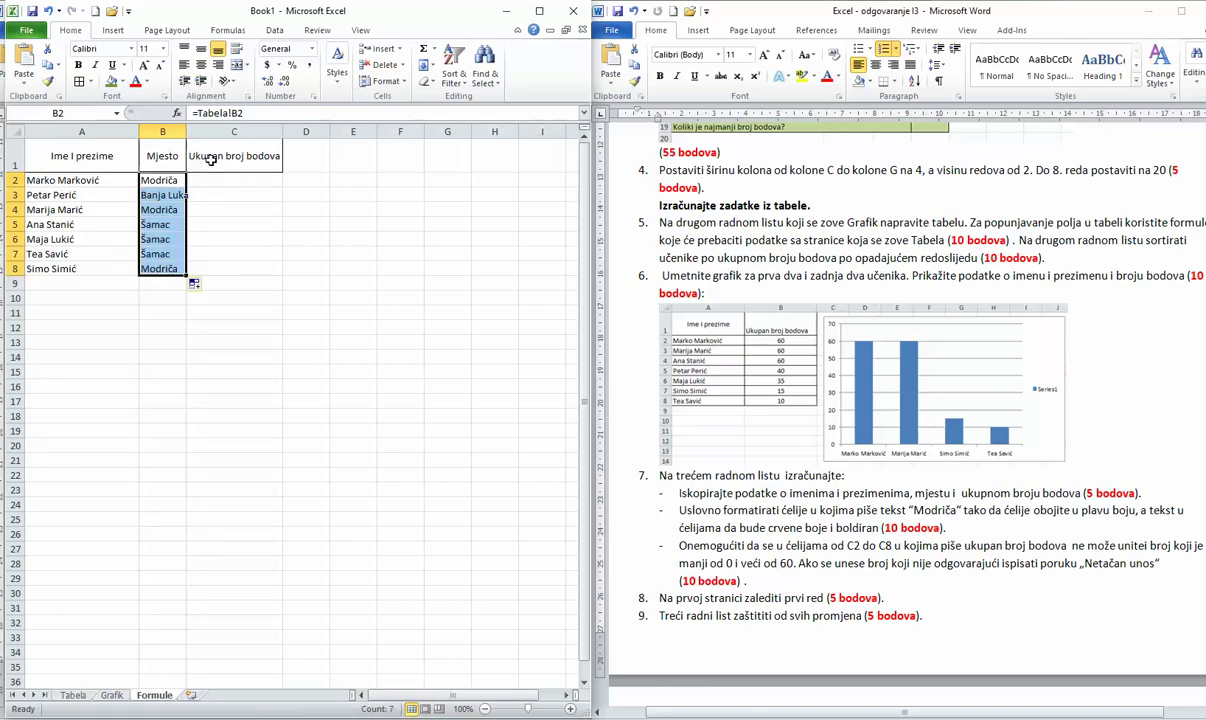
left_click_drag(186, 131, 196, 131)
Step: Enter =Tabela!G2 in C2, fill down to C8, and centre the totals
left_click(229, 182)
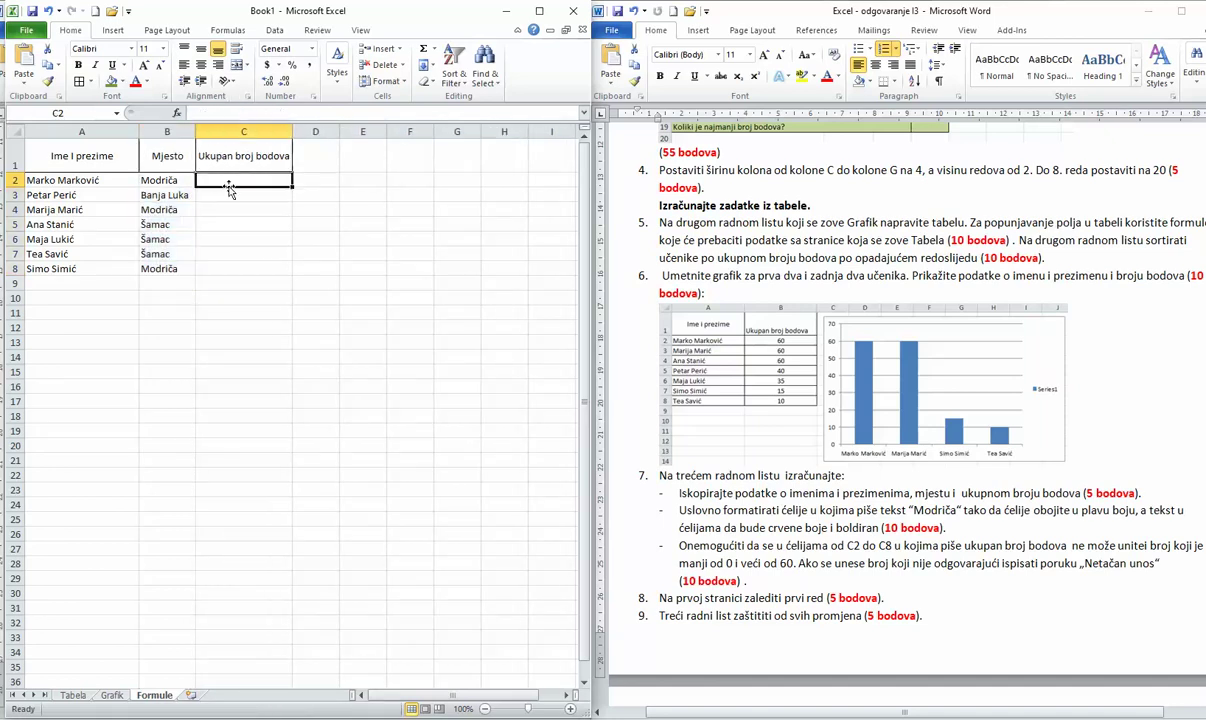
type("=")
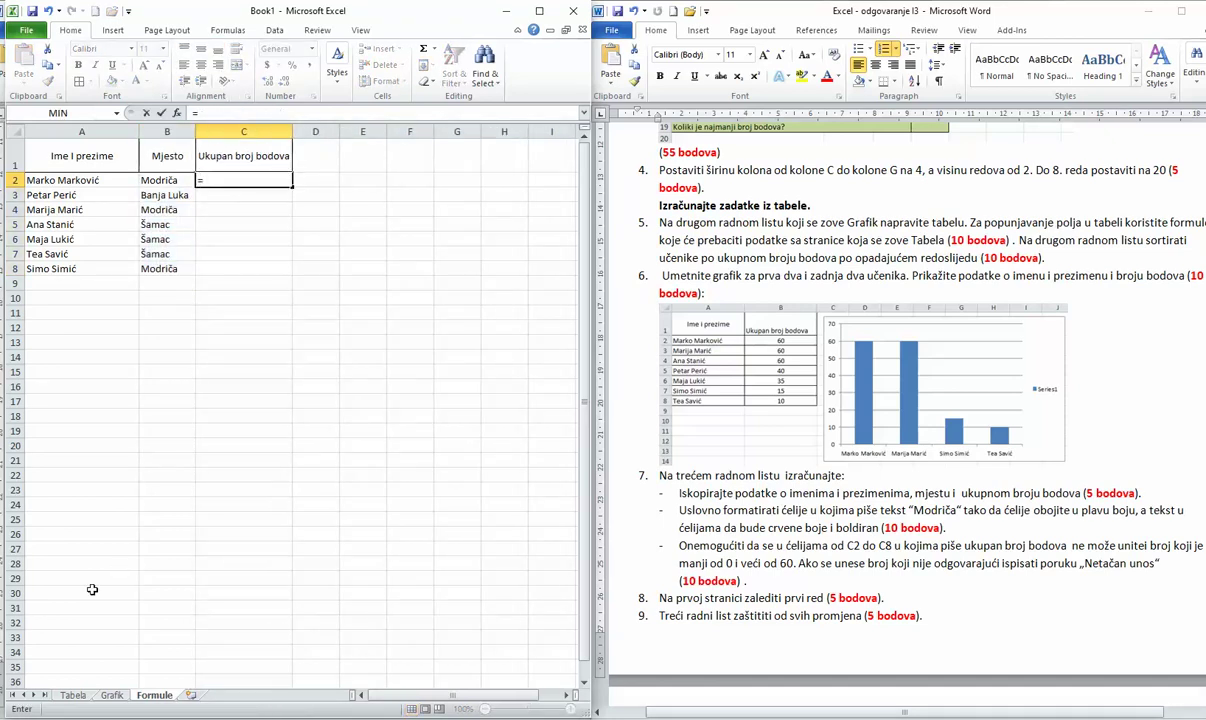
left_click(73, 694)
left_click(387, 256)
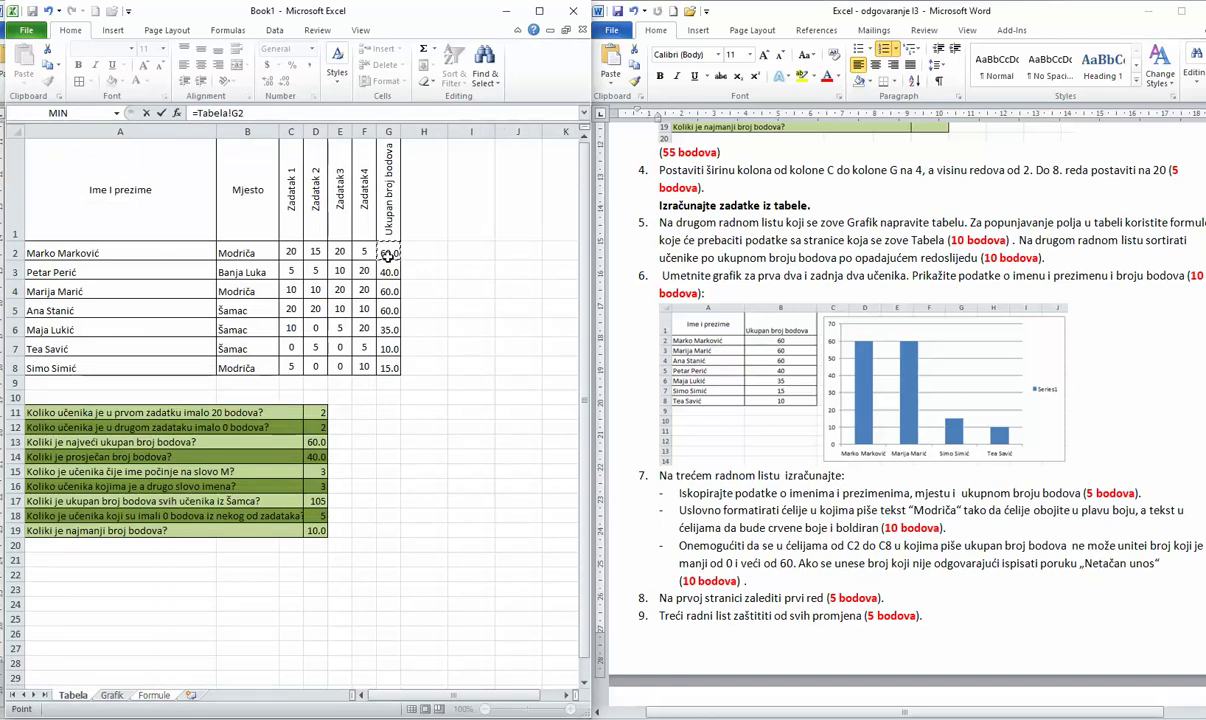
key("Return")
left_click(266, 175)
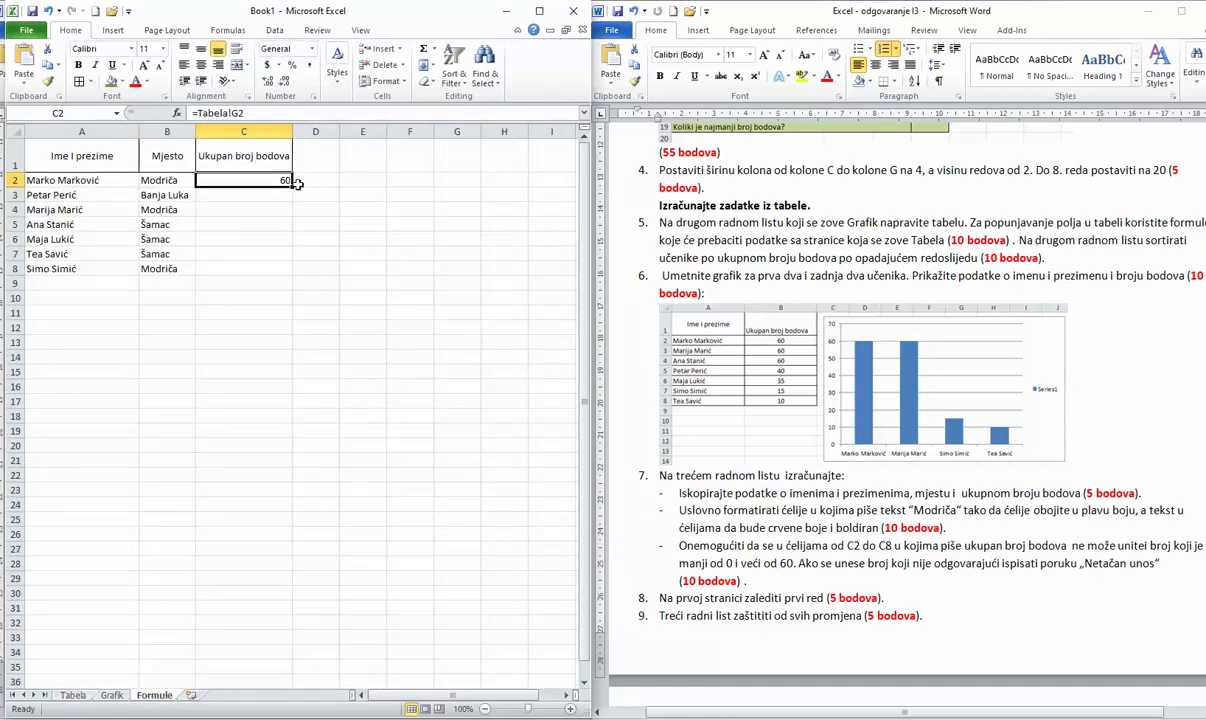
left_click_drag(294, 187, 296, 281)
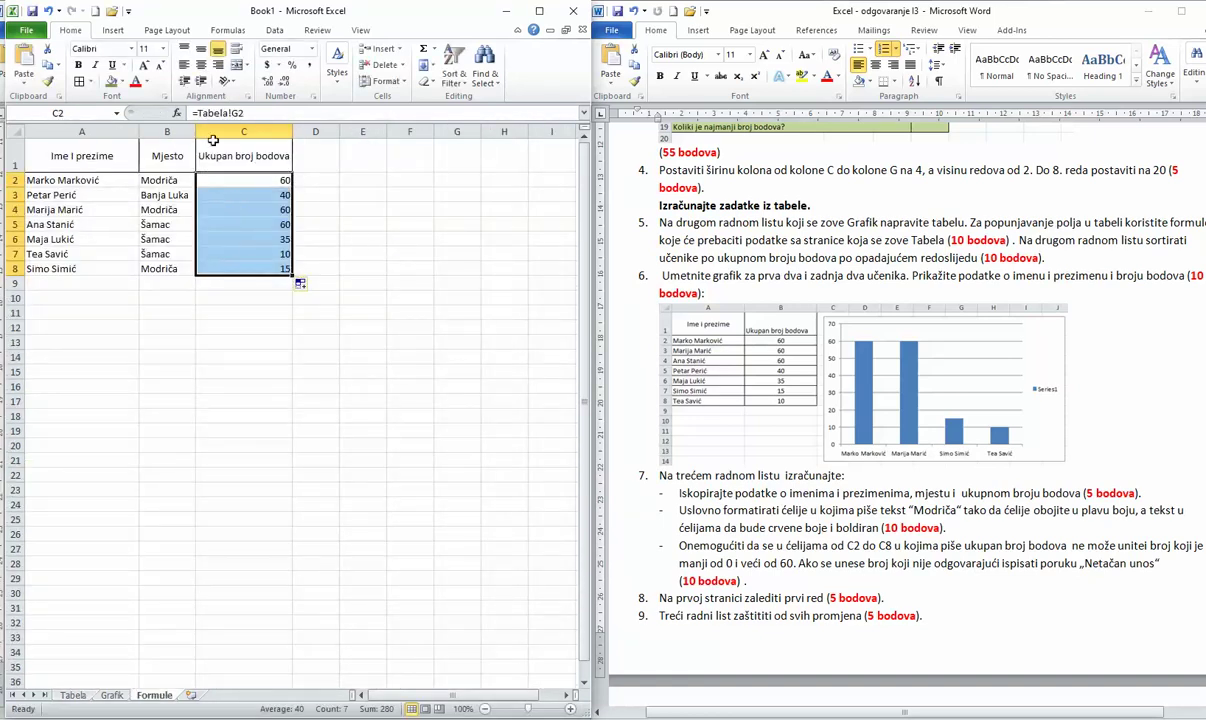
left_click(201, 64)
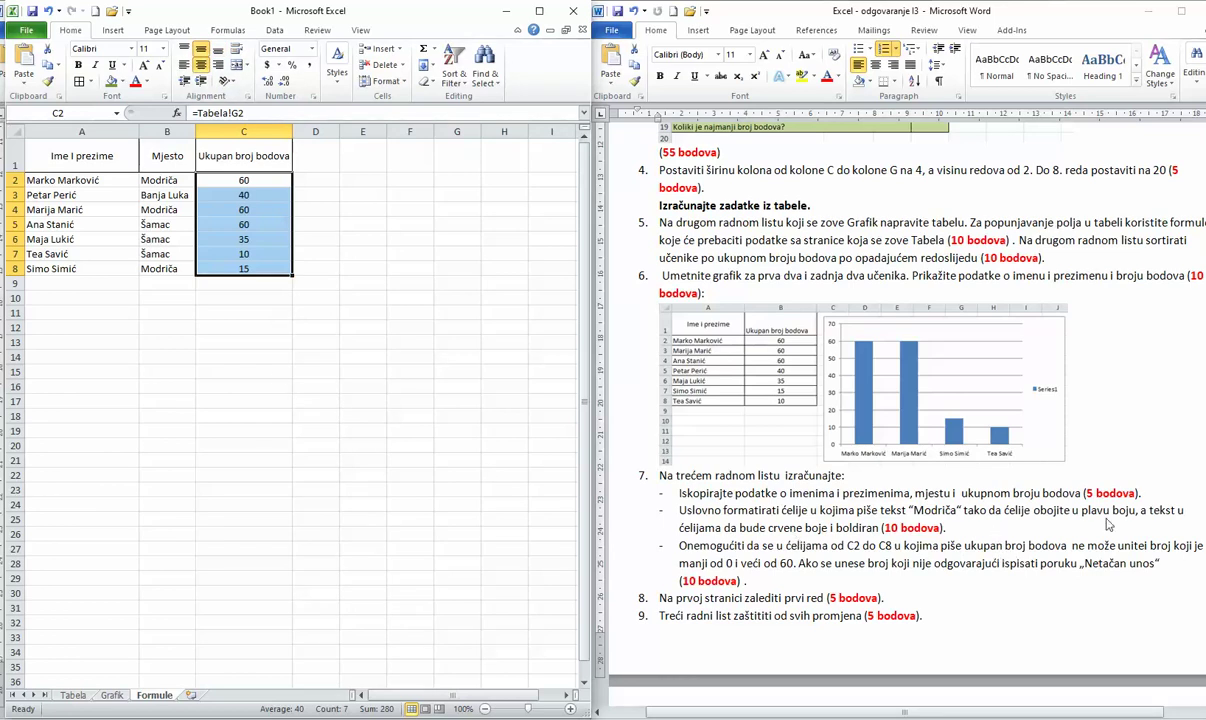
Step: Clear the previously highlighted text in the task document
left_click(933, 511)
left_click(787, 512)
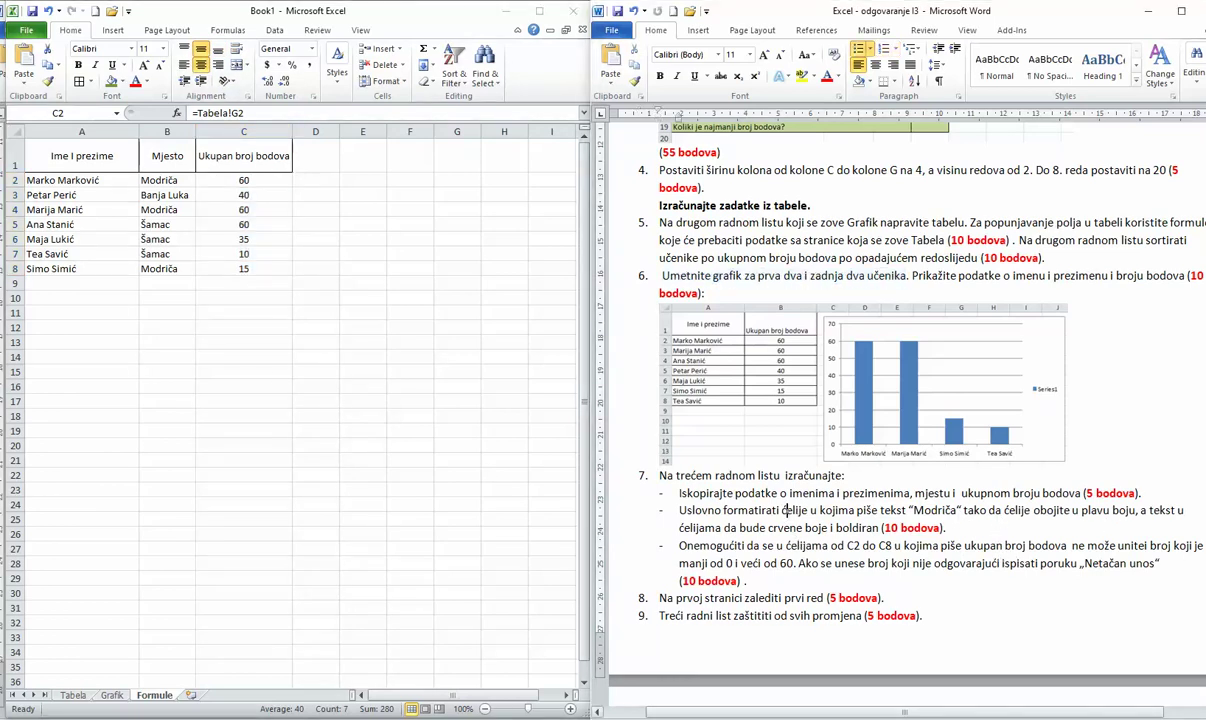
left_click(315, 297)
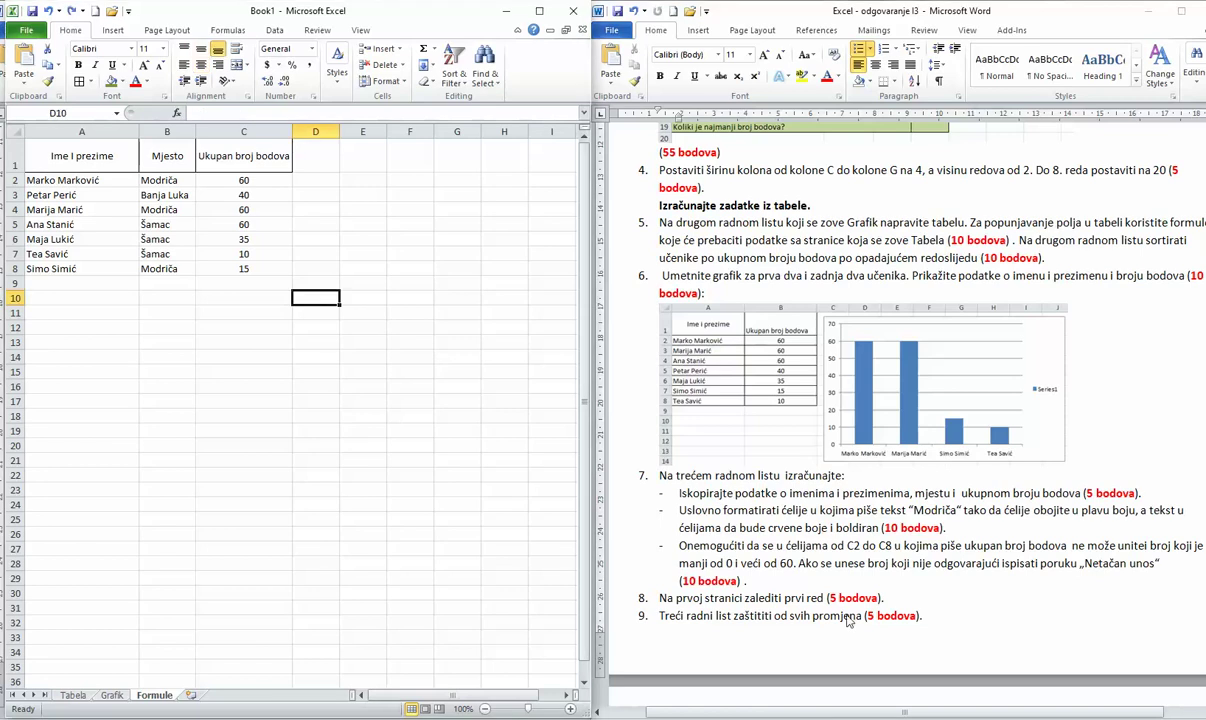
key("alt+Tab")
Step: Apply All Borders to the Formule table A1:C8
left_click_drag(695, 510, 945, 527)
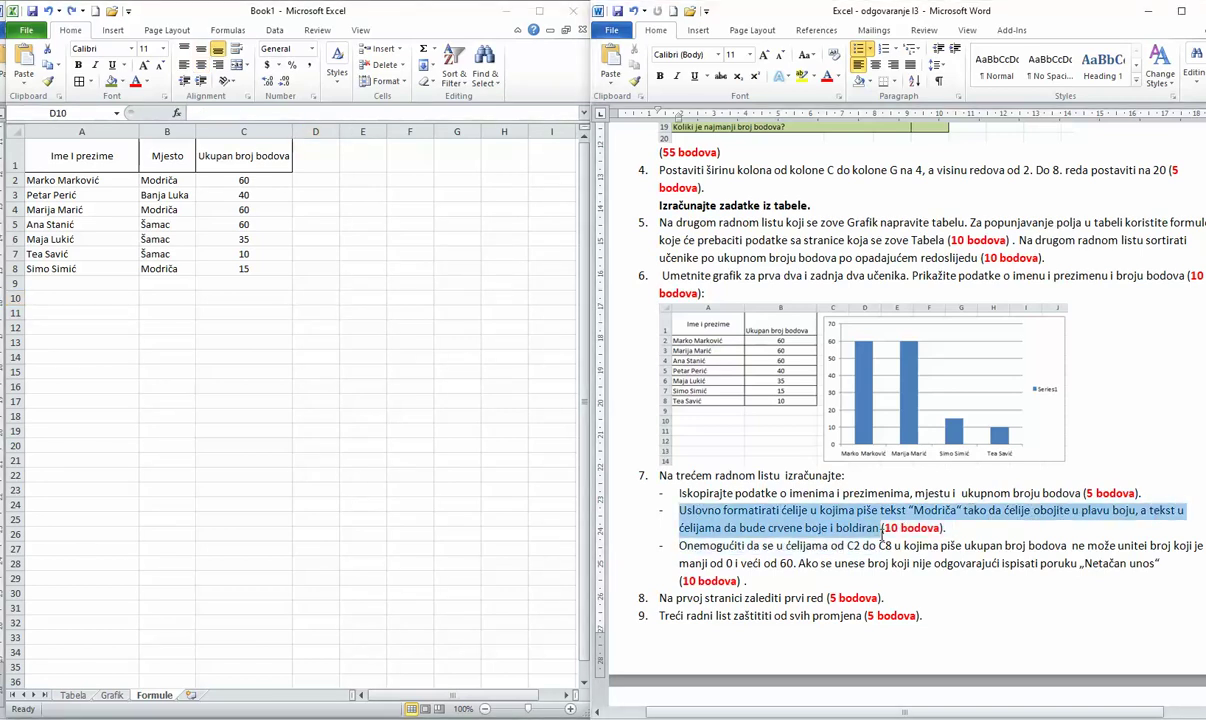
left_click(291, 272)
left_click_drag(84, 150, 230, 268)
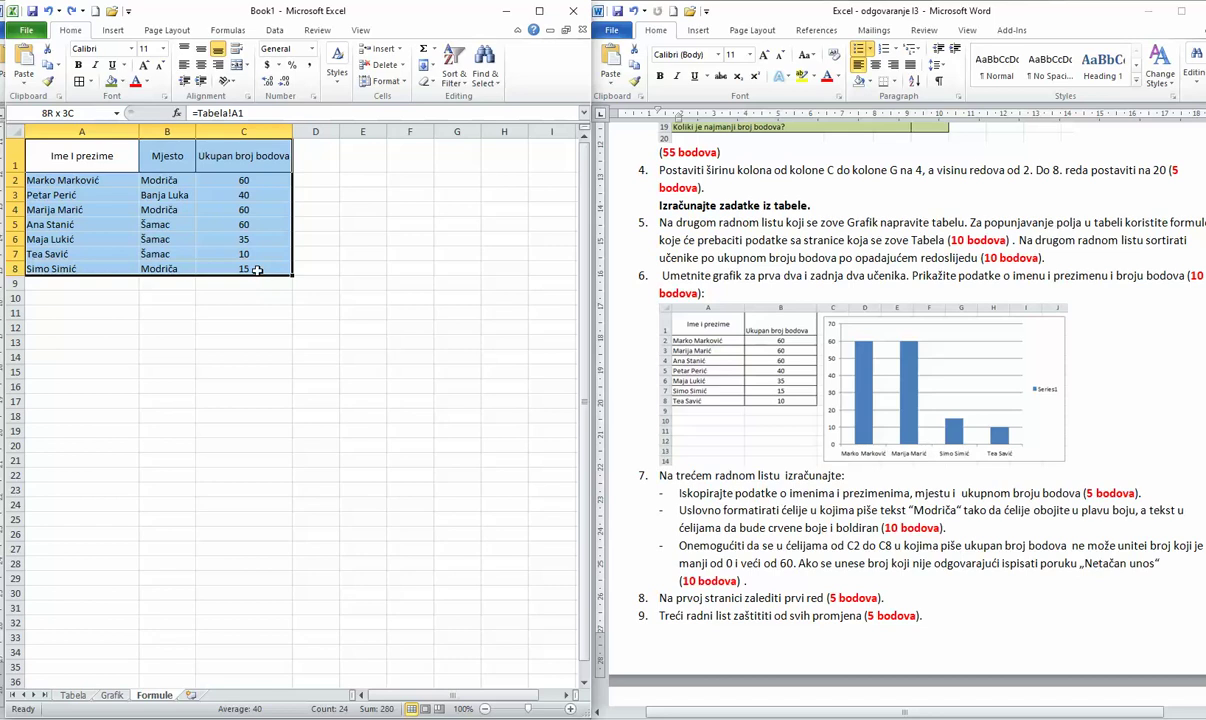
left_click(90, 81)
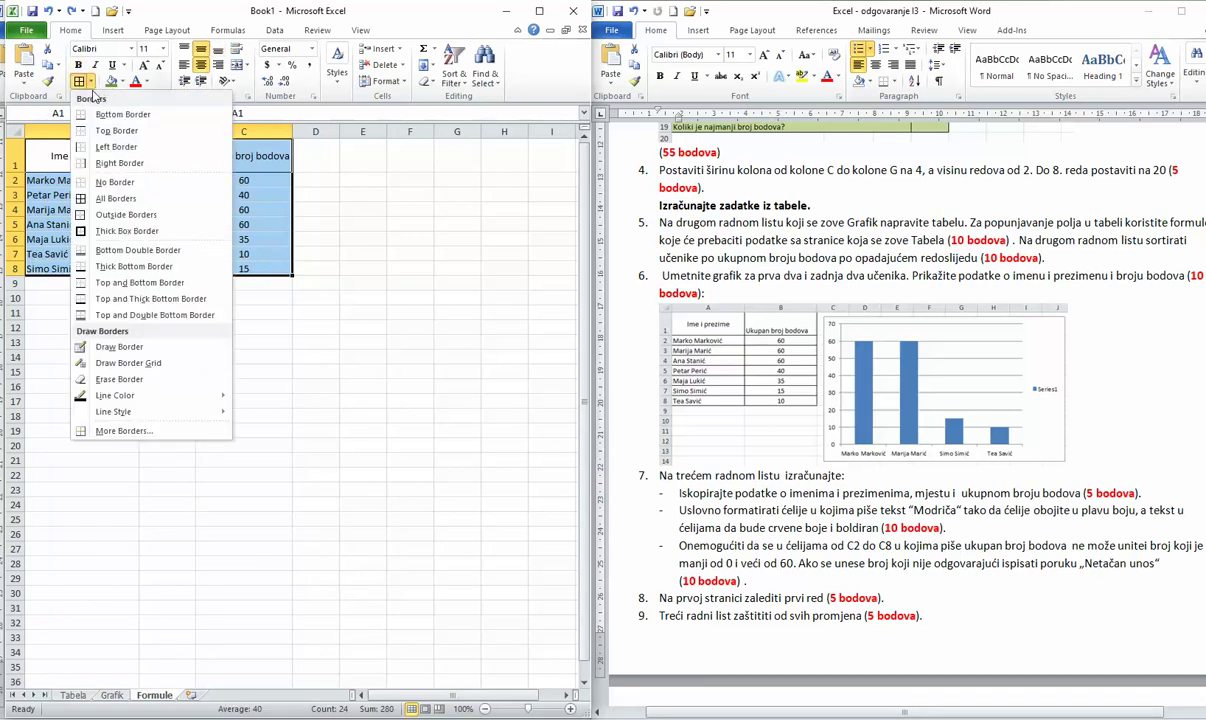
left_click(112, 197)
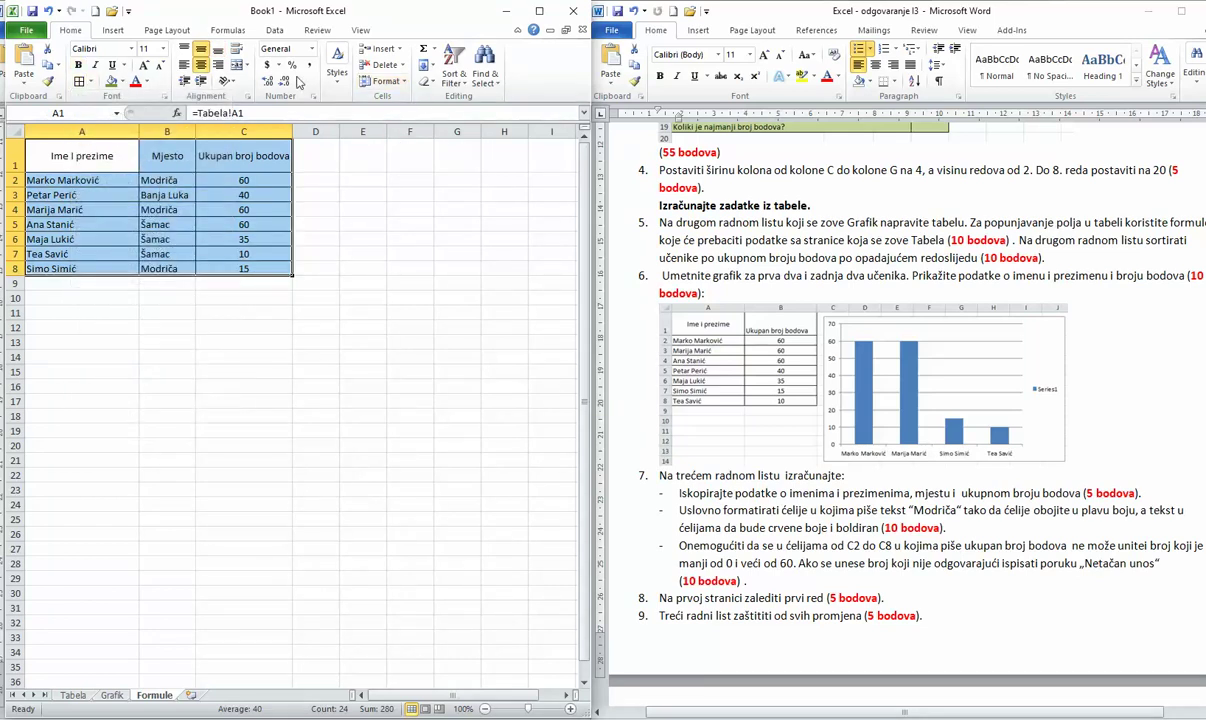
left_click(337, 74)
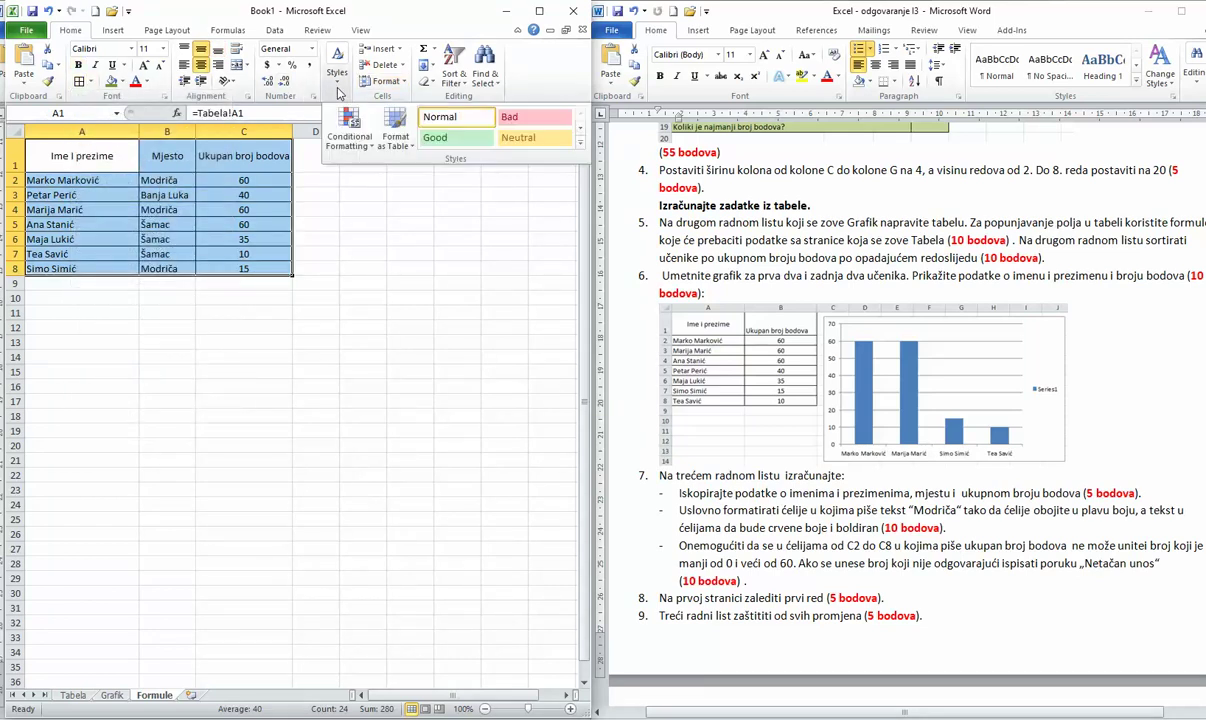
Step: Start a new conditional formatting rule for cells whose value equals Modriča
left_click(371, 148)
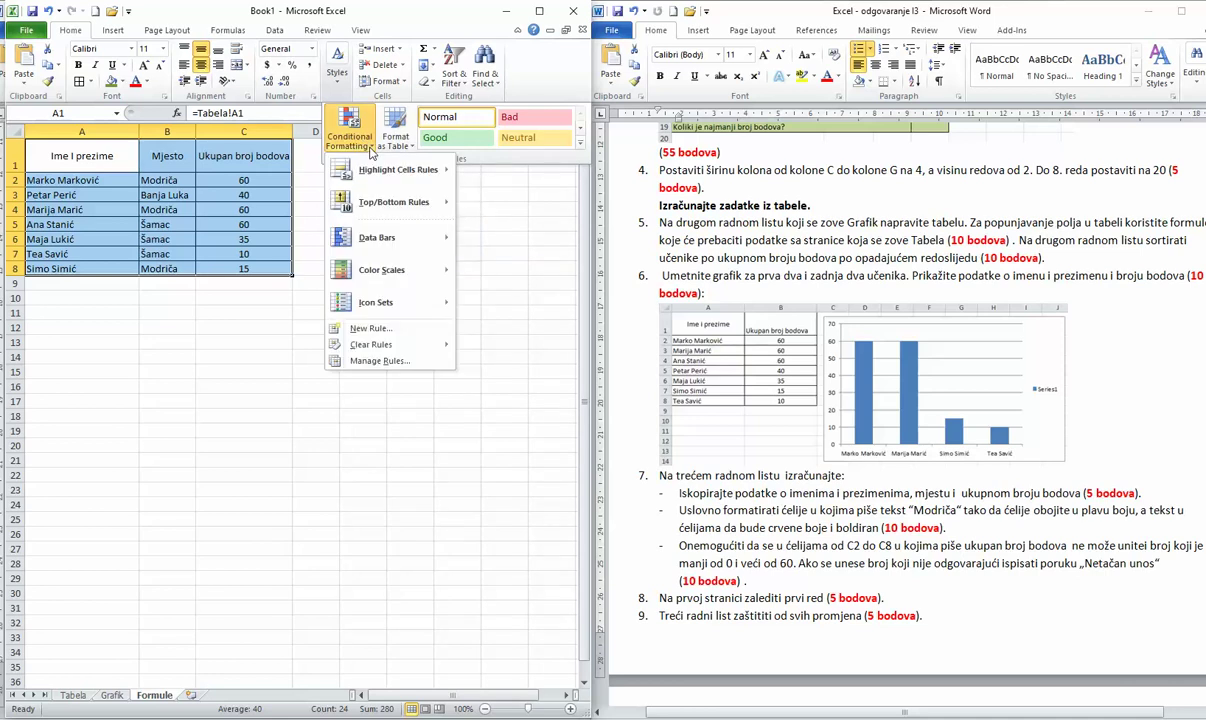
left_click(394, 330)
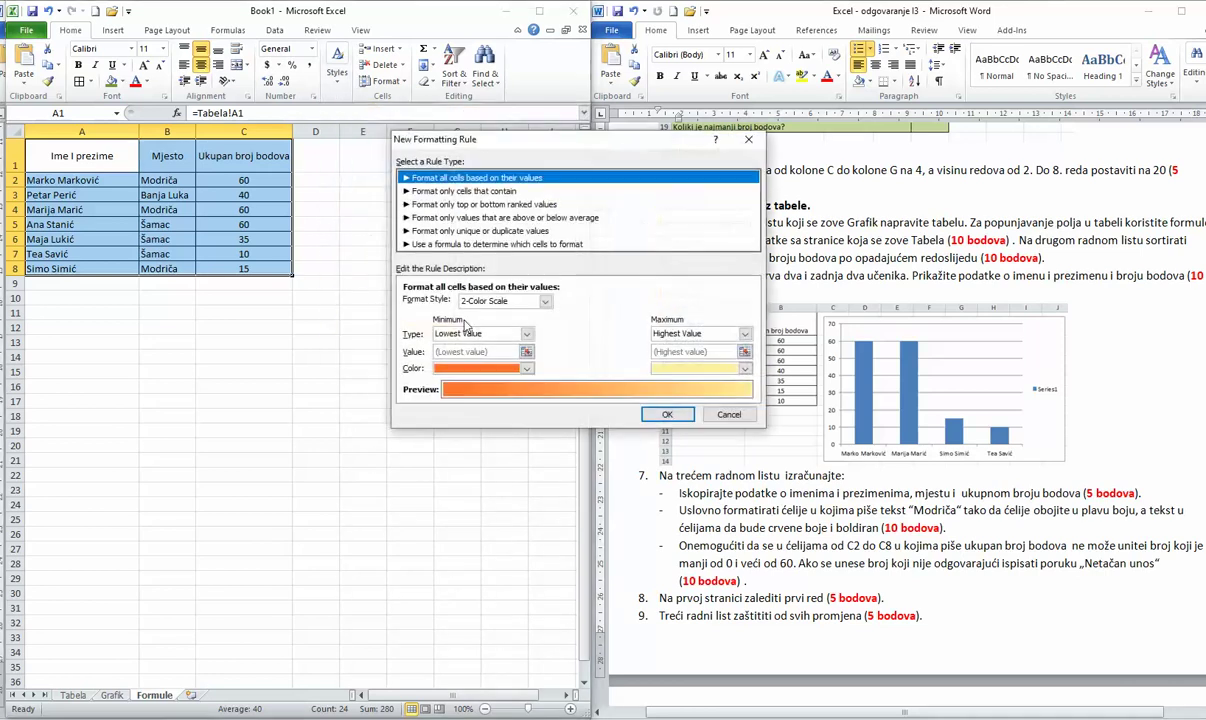
left_click(467, 191)
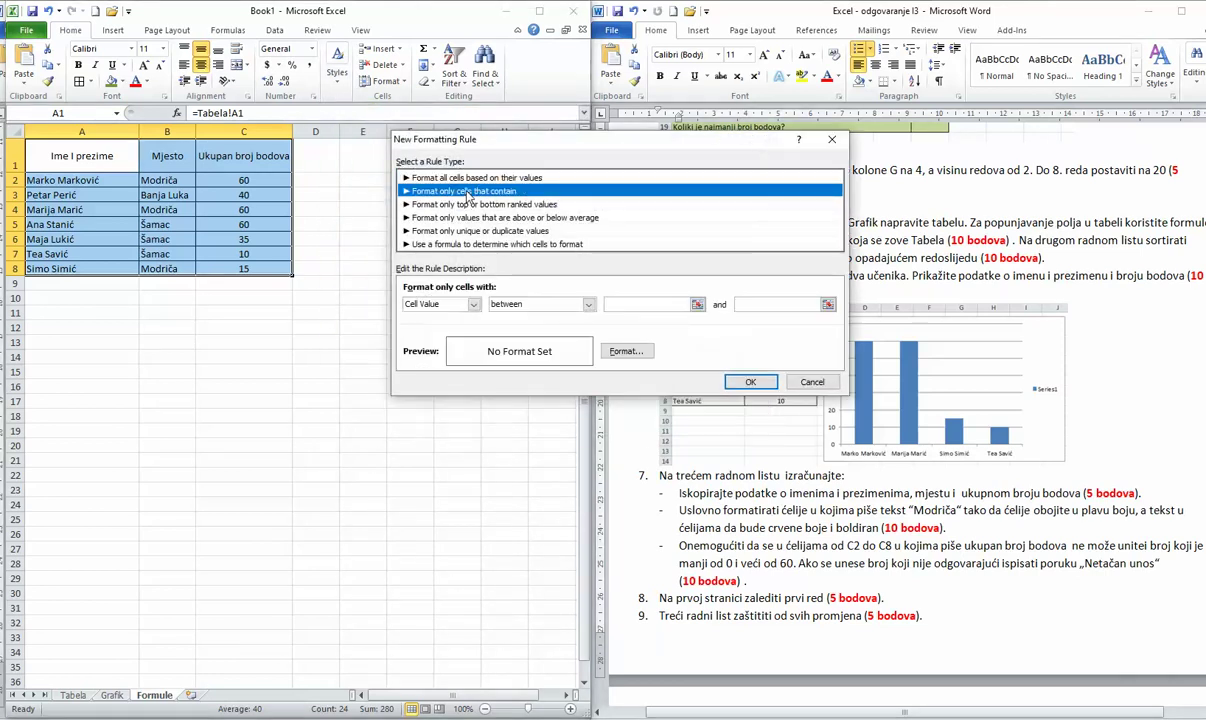
left_click(589, 305)
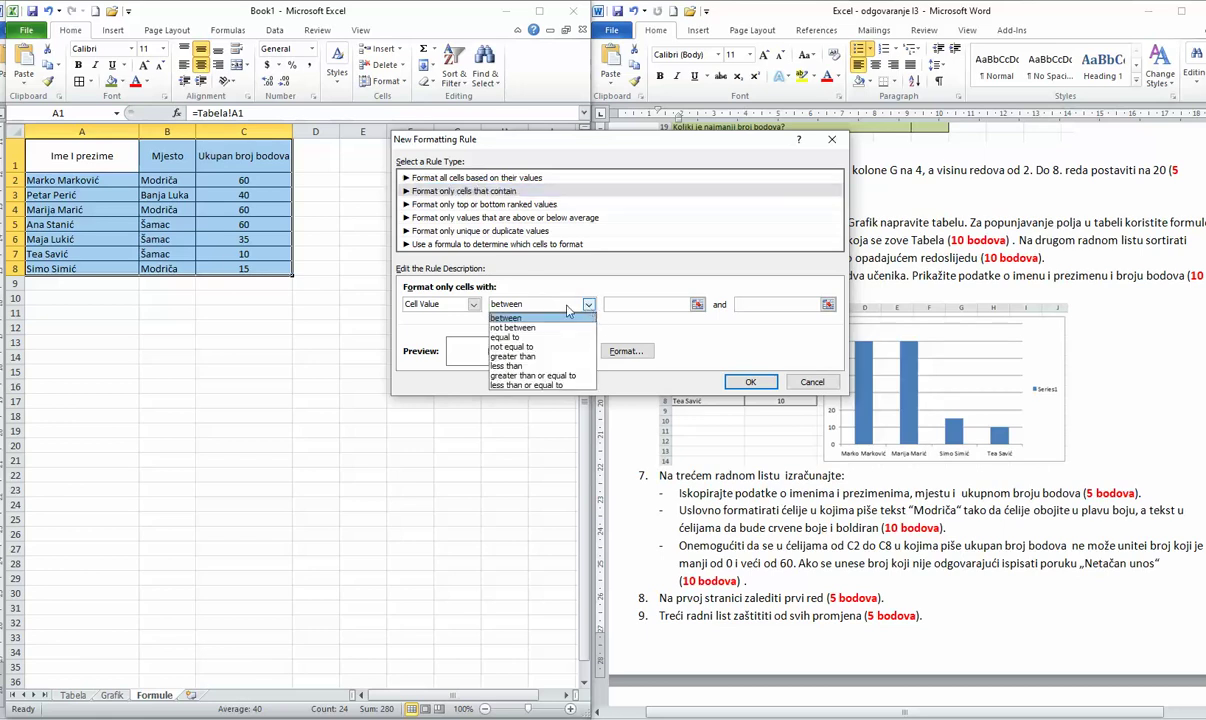
left_click(524, 338)
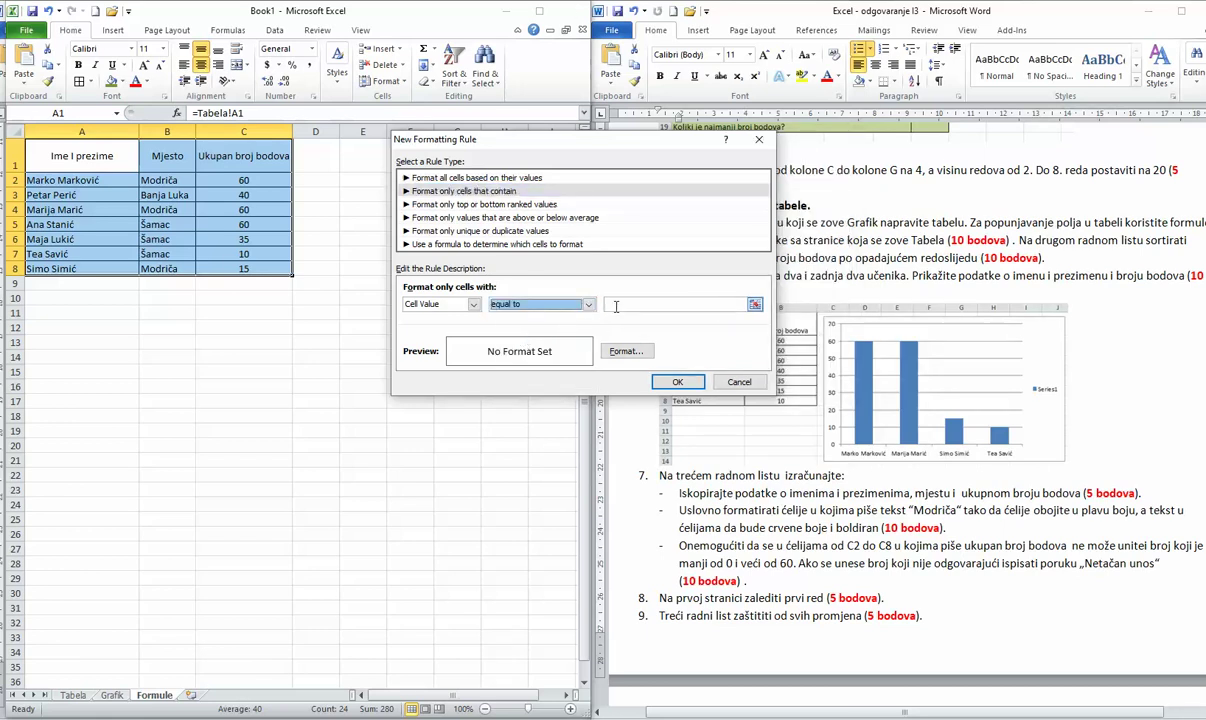
left_click(614, 307)
type("Modriča")
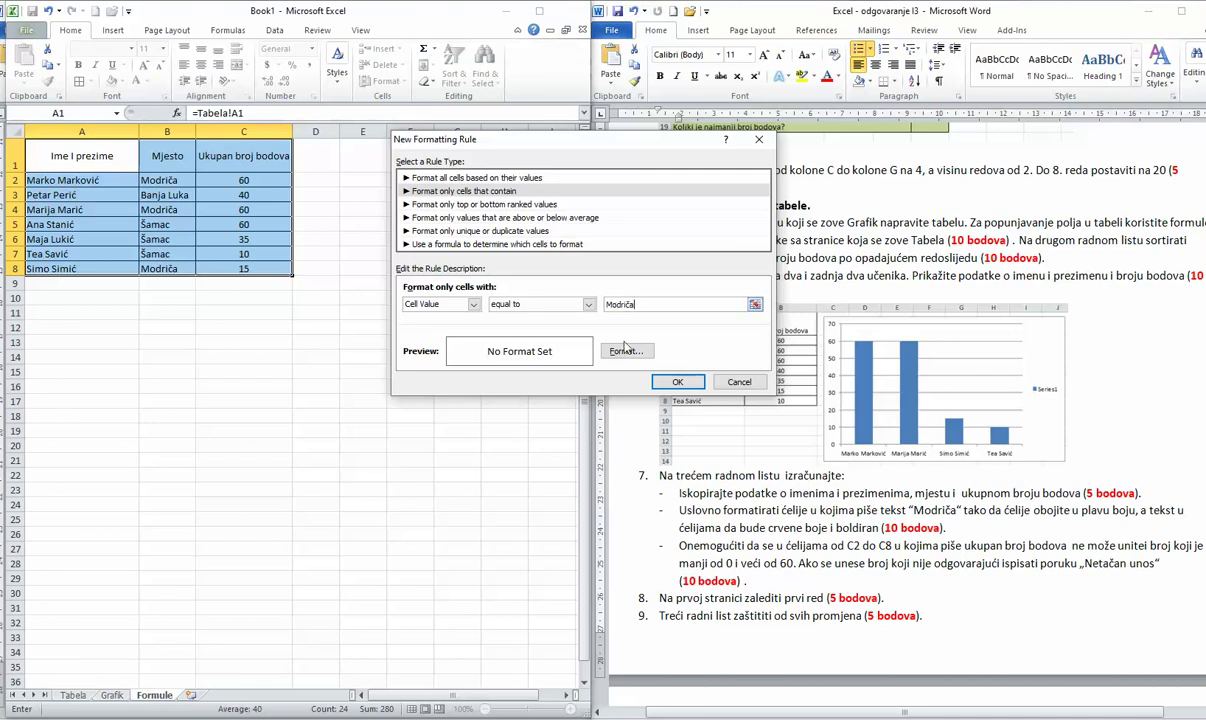
Step: Give matching cells a blue fill with bold red text, then apply the rule
left_click(626, 351)
left_click(536, 122)
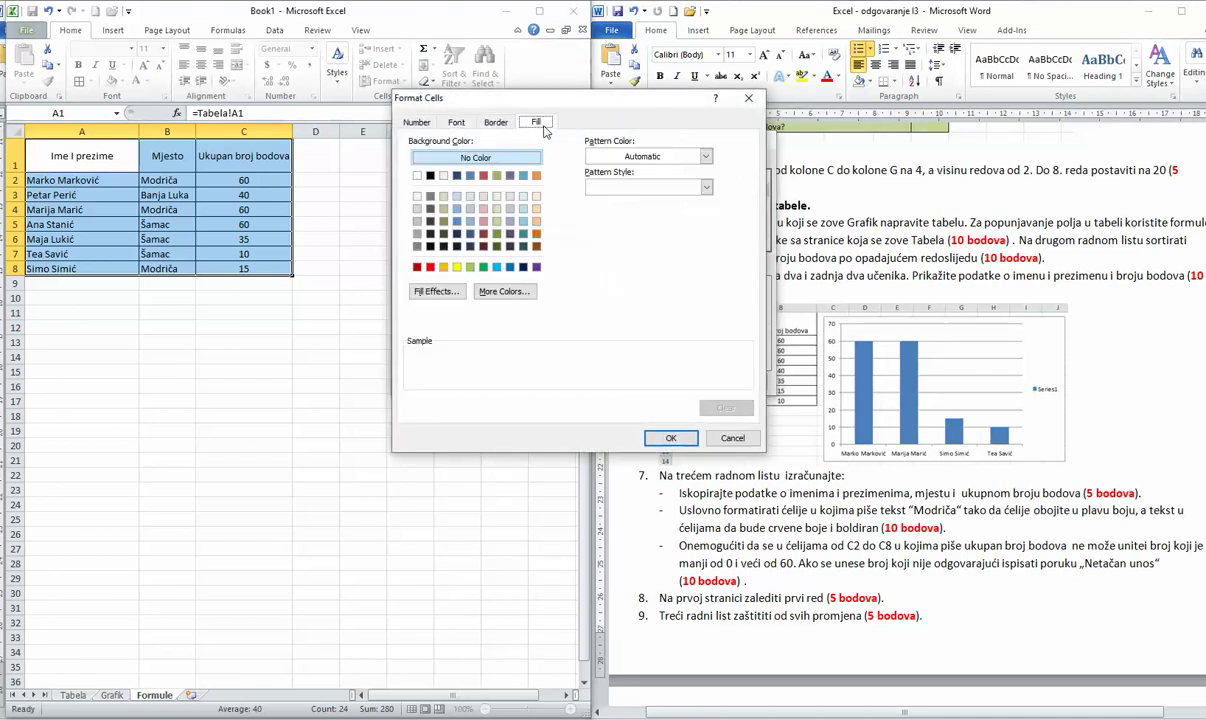
left_click(456, 221)
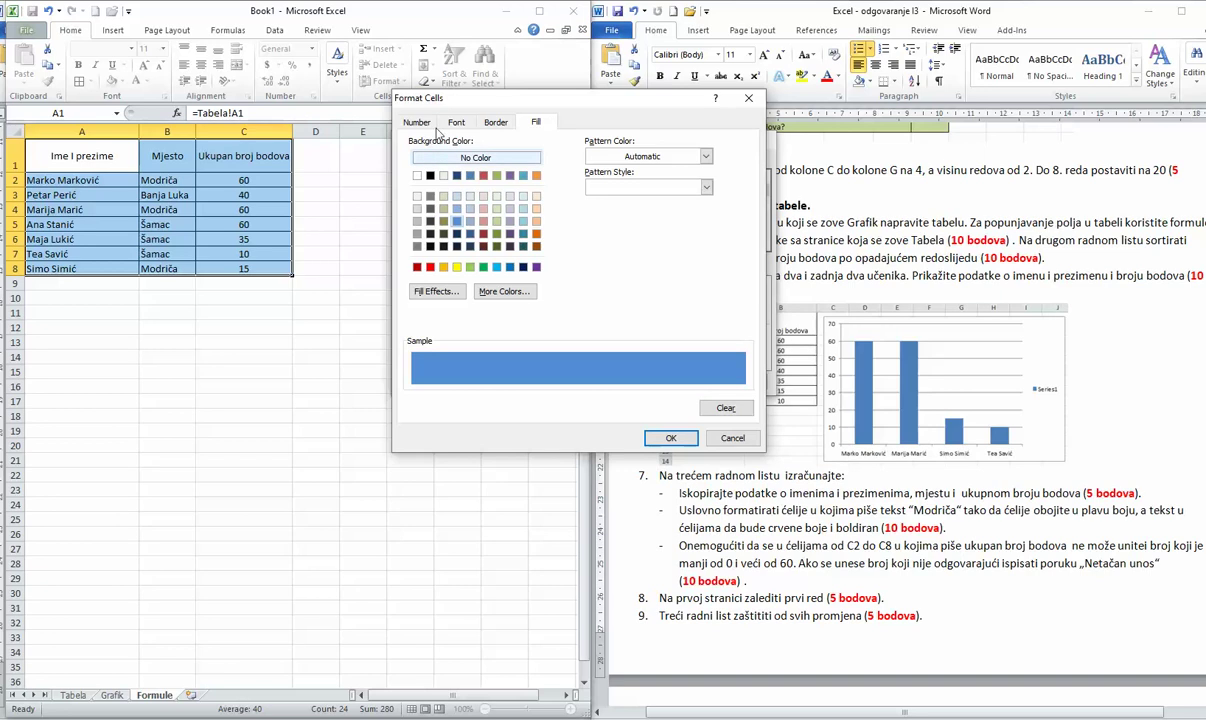
left_click(456, 123)
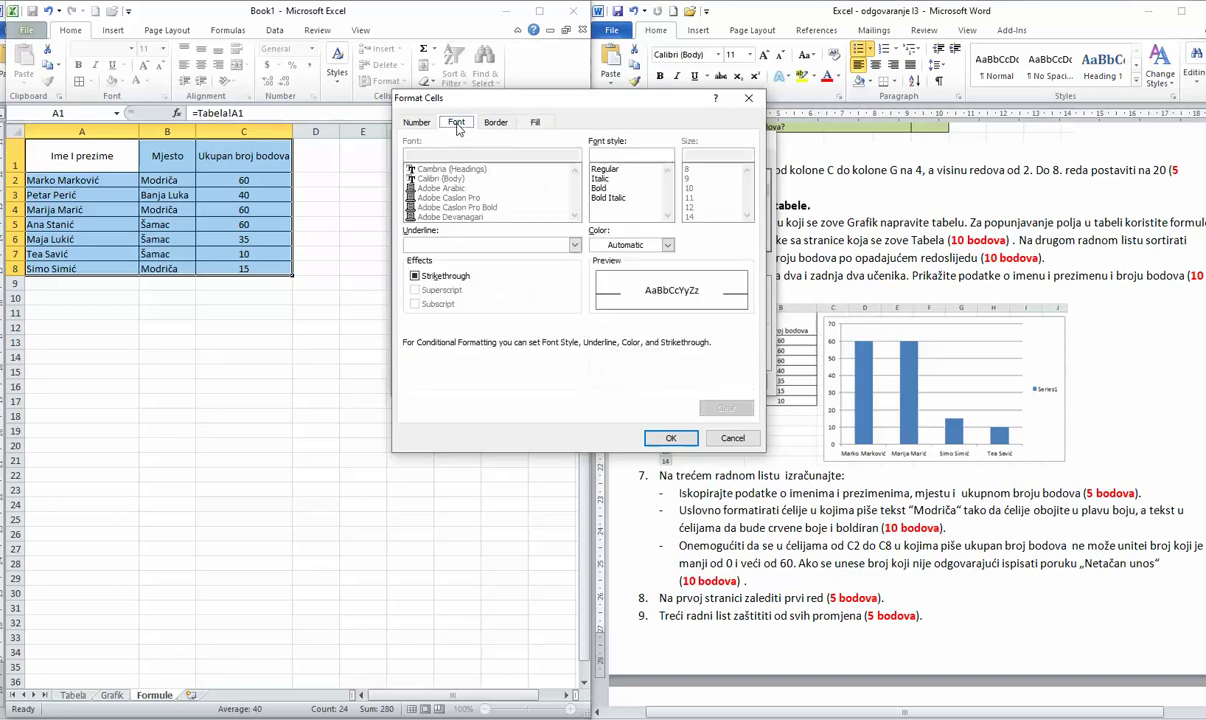
left_click(600, 188)
left_click(667, 245)
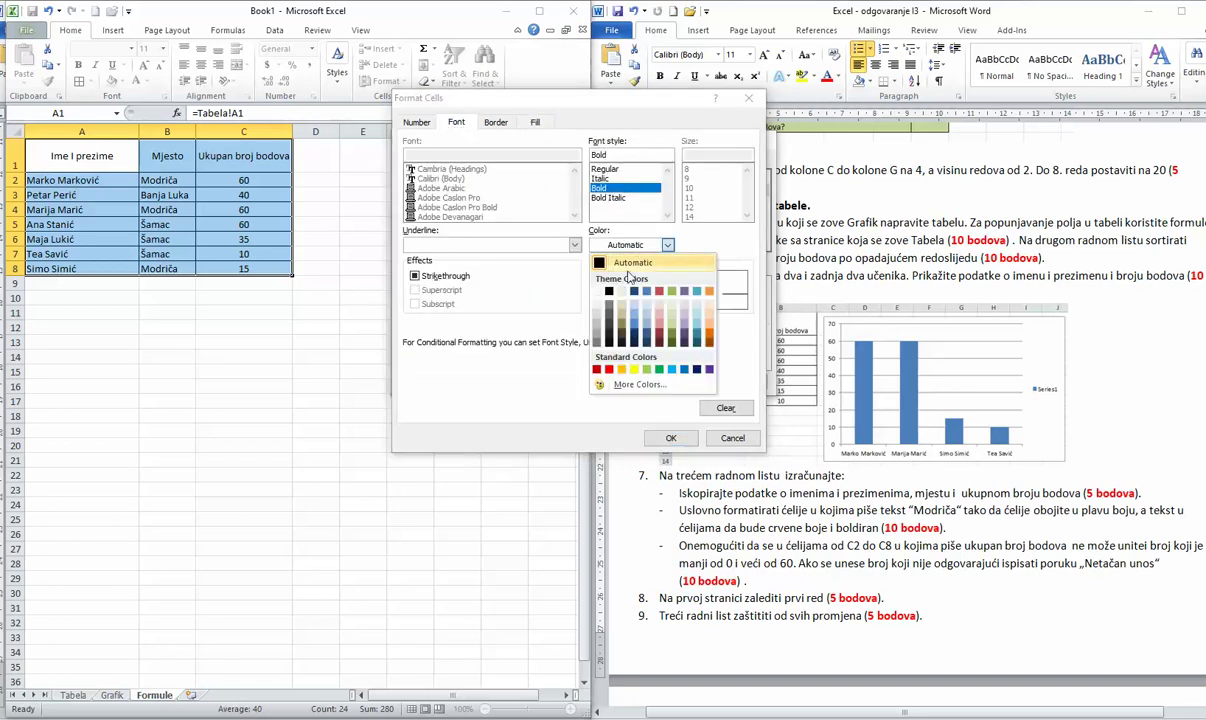
left_click(609, 369)
left_click(671, 438)
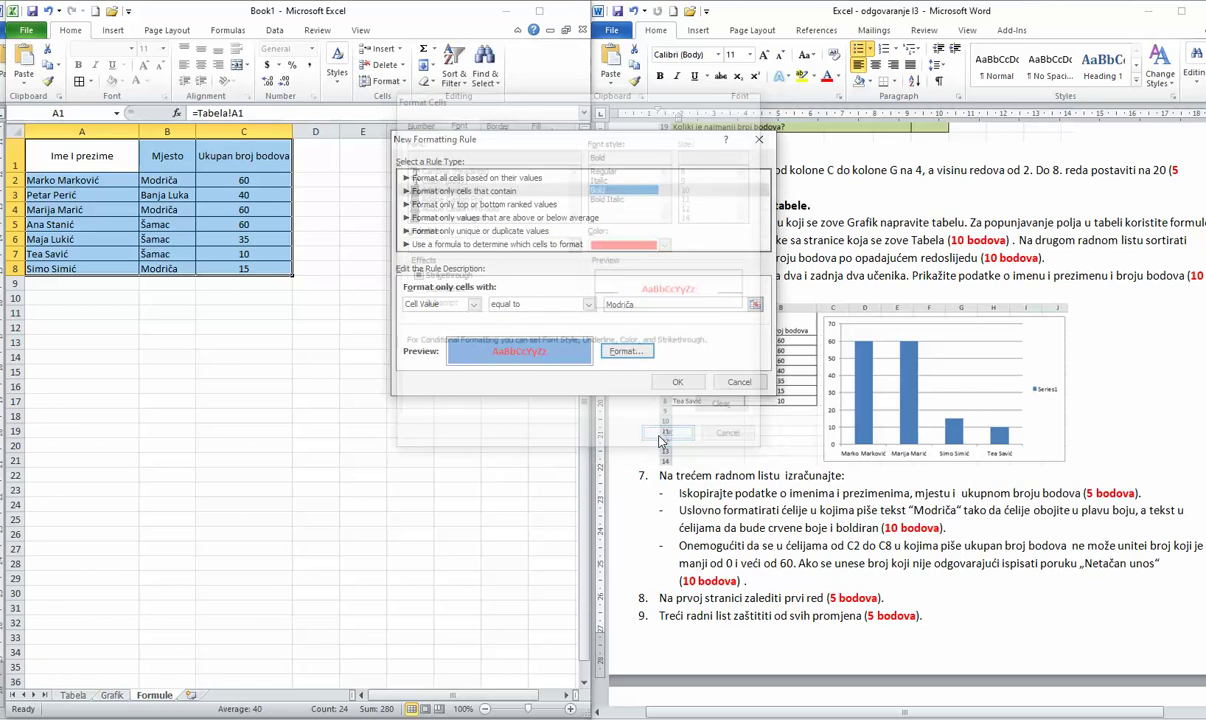
left_click(677, 382)
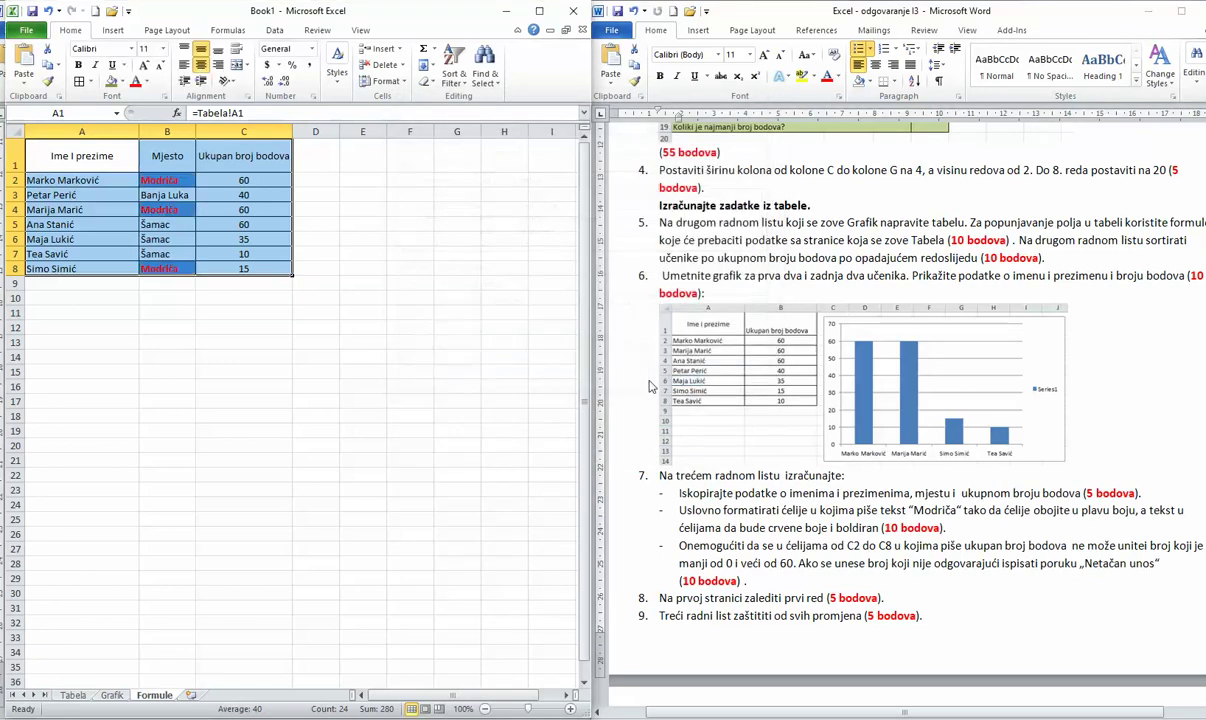
left_click(362, 283)
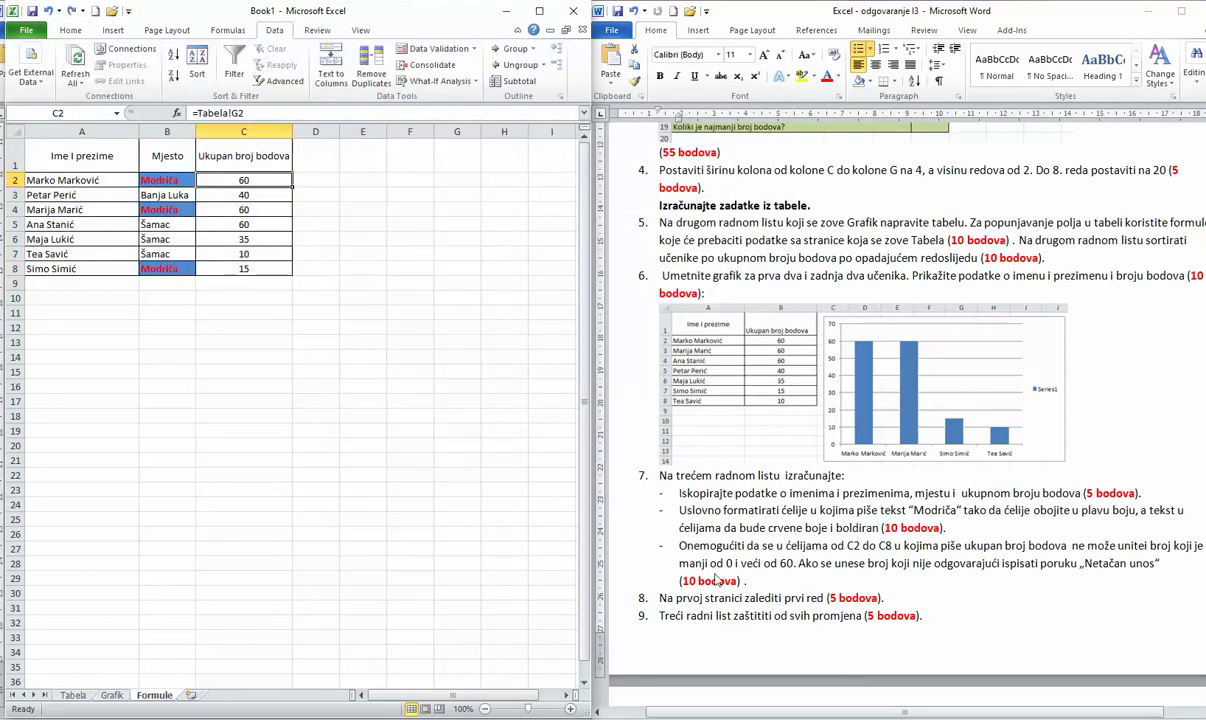
Step: Review the score validation task, then select the total-score cells C2:C8
left_click_drag(679, 510, 880, 528)
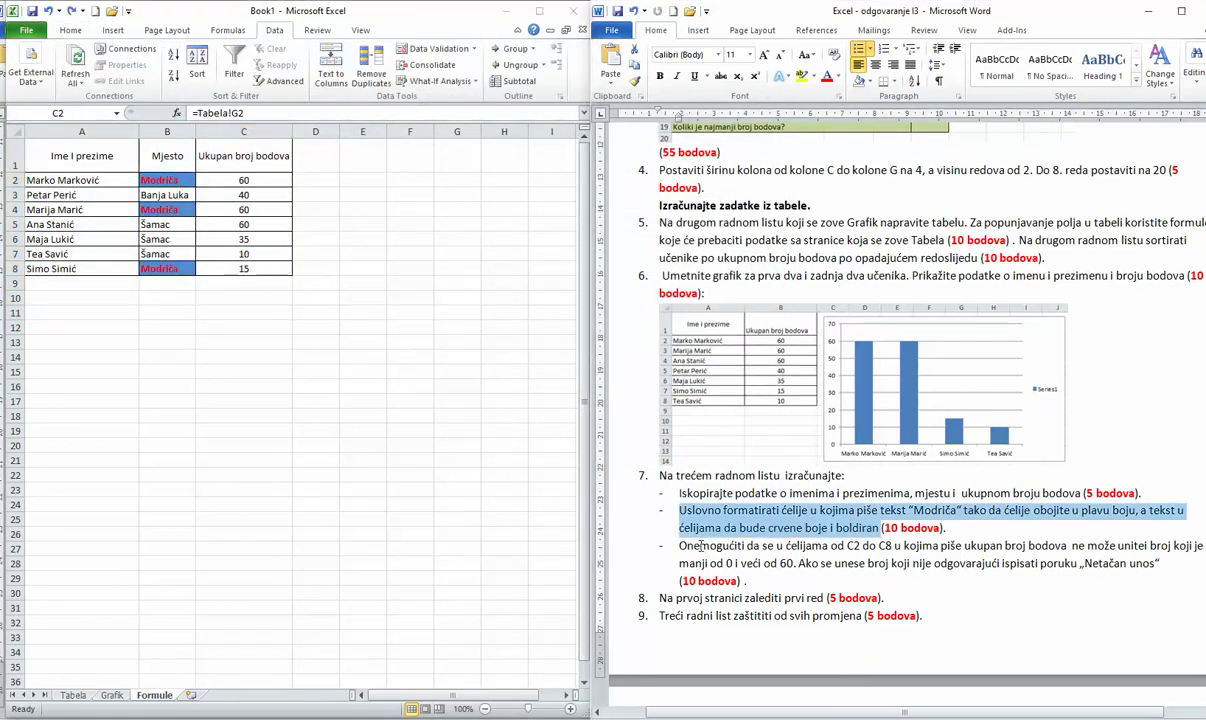
left_click_drag(688, 547, 1181, 568)
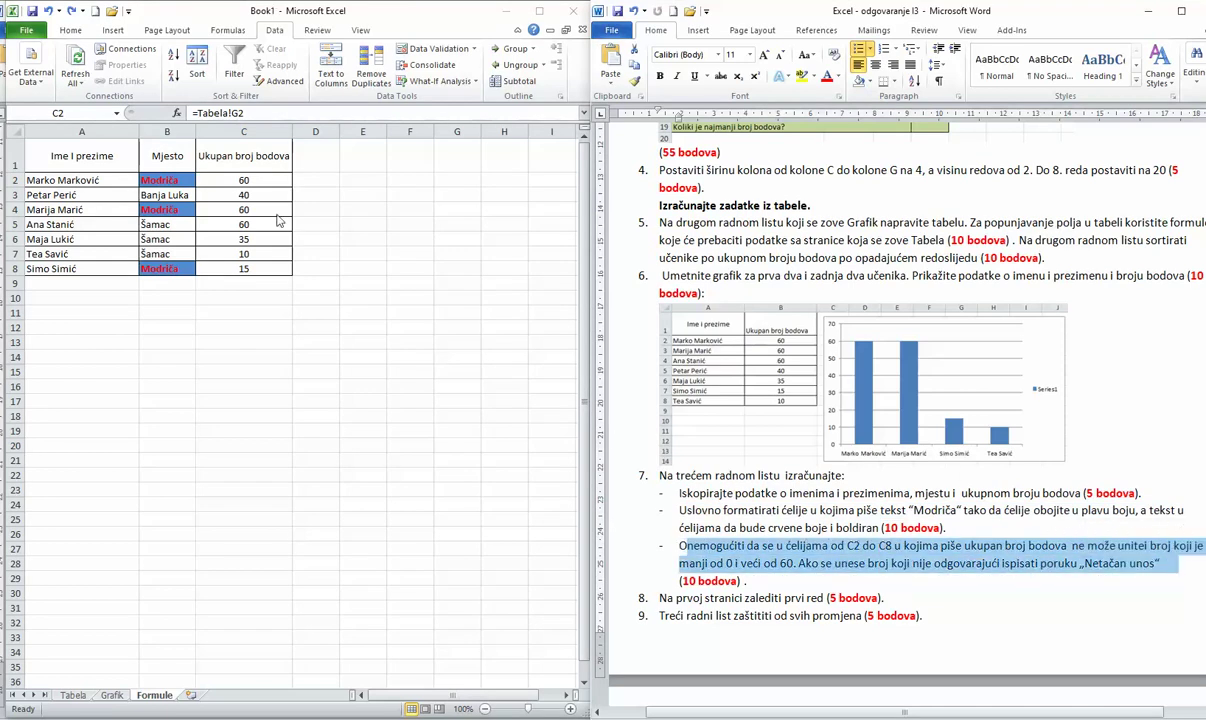
left_click(246, 180)
left_click_drag(246, 180, 248, 267)
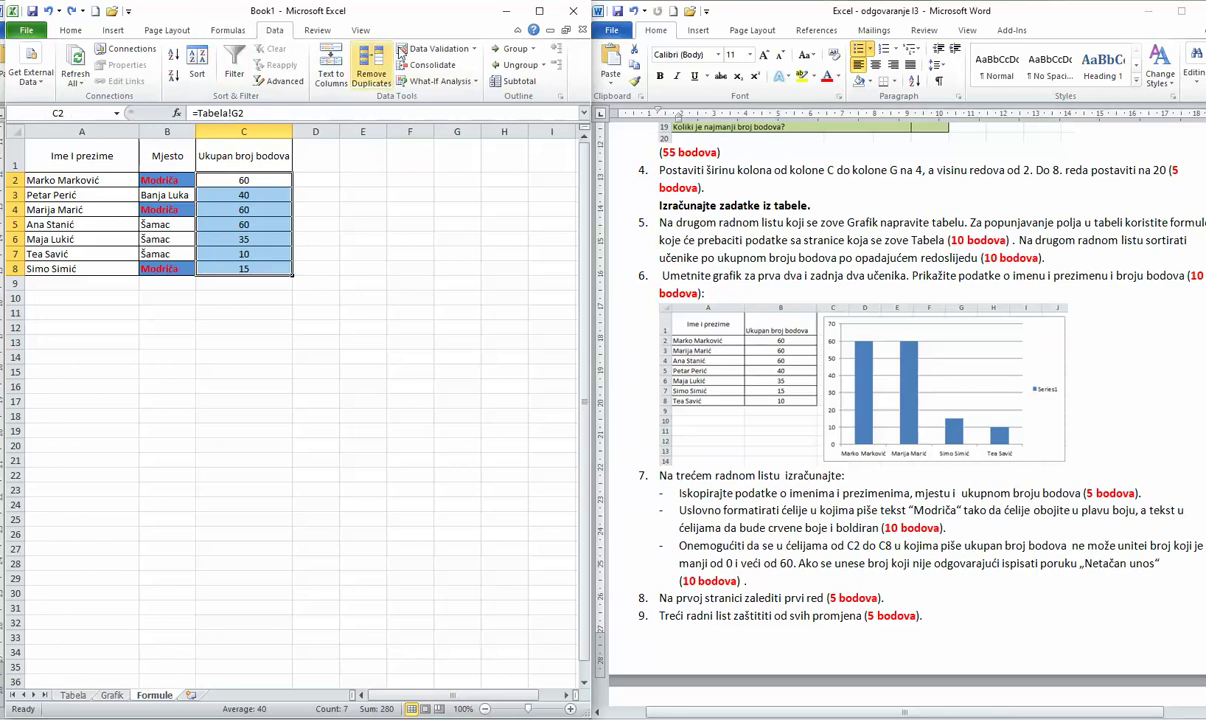
Step: Restrict the selected scores to whole numbers between 0 and 60
left_click(461, 55)
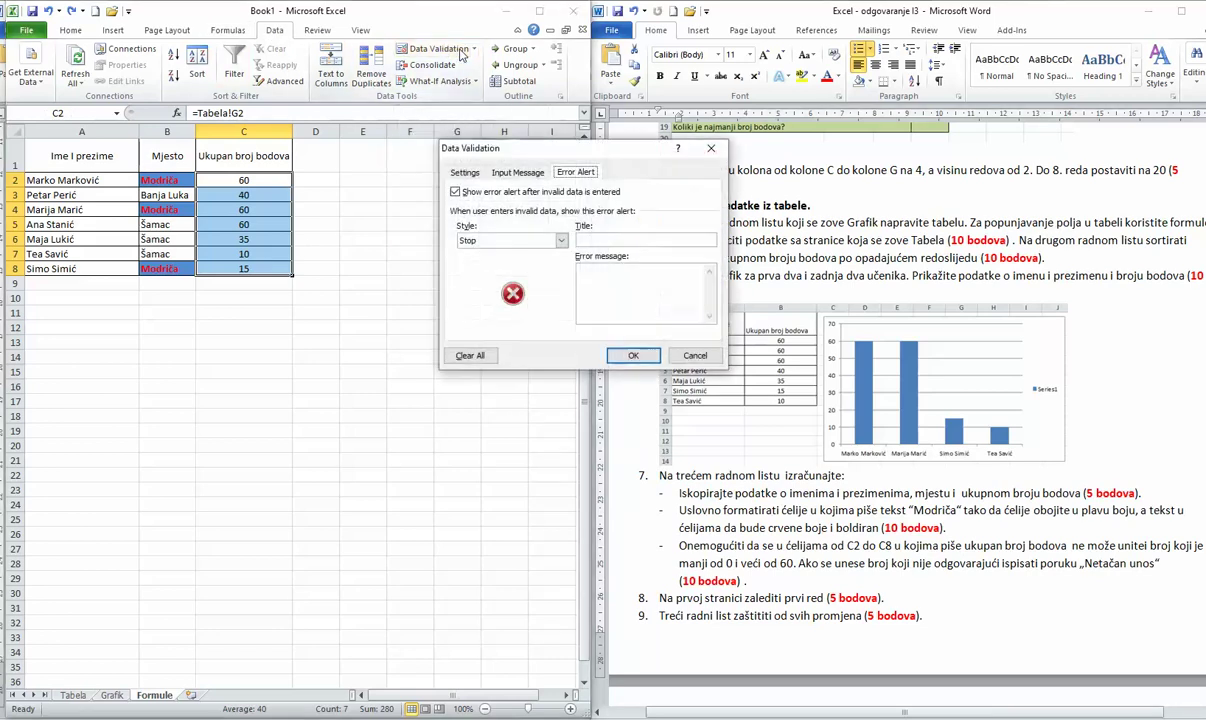
left_click_drag(485, 148, 400, 141)
left_click(381, 166)
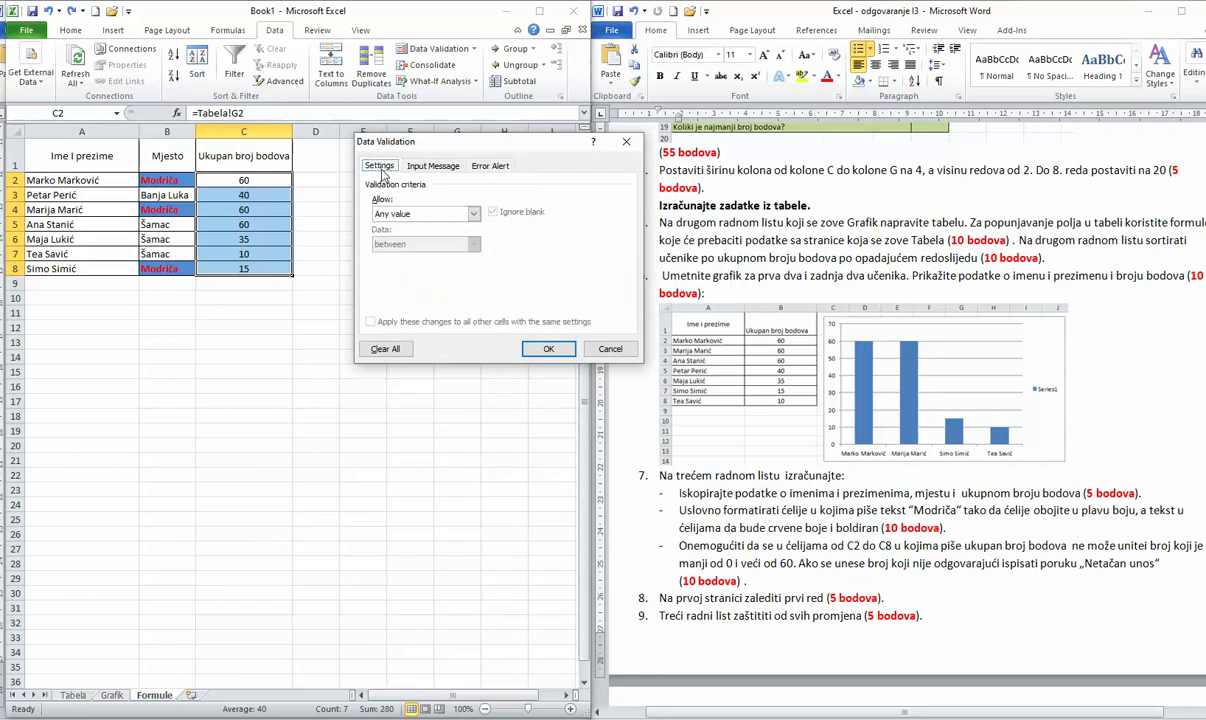
left_click(474, 215)
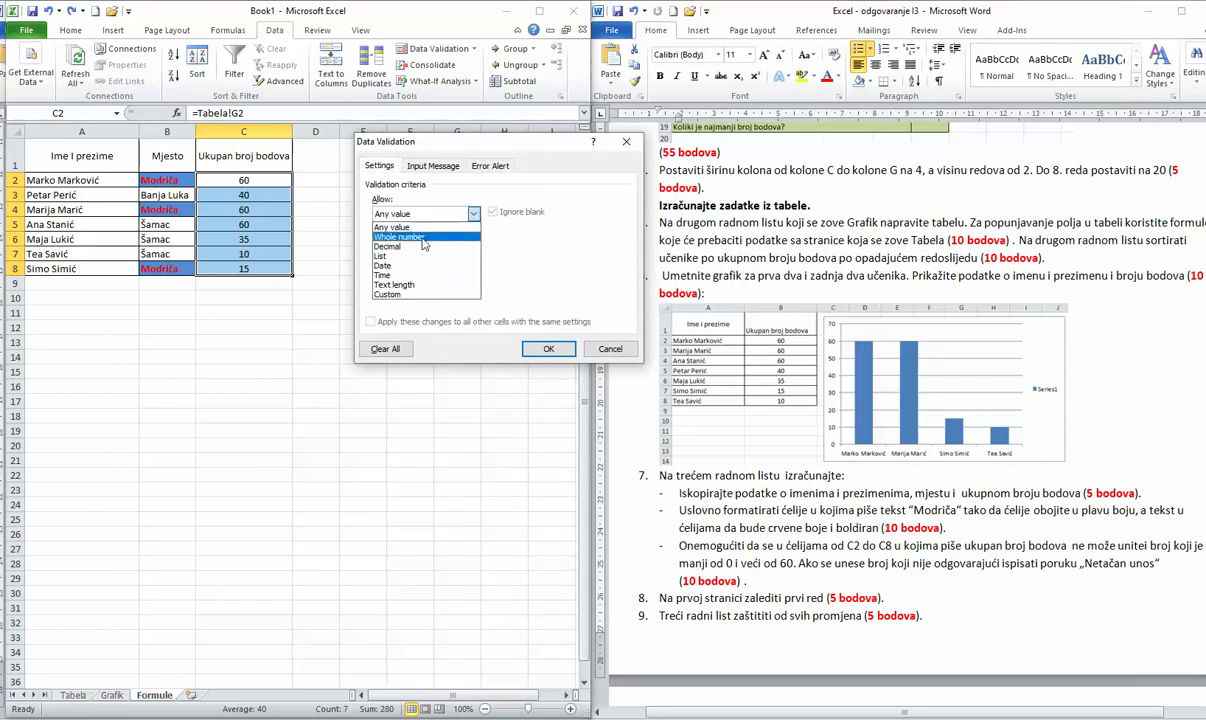
left_click(424, 237)
left_click(395, 246)
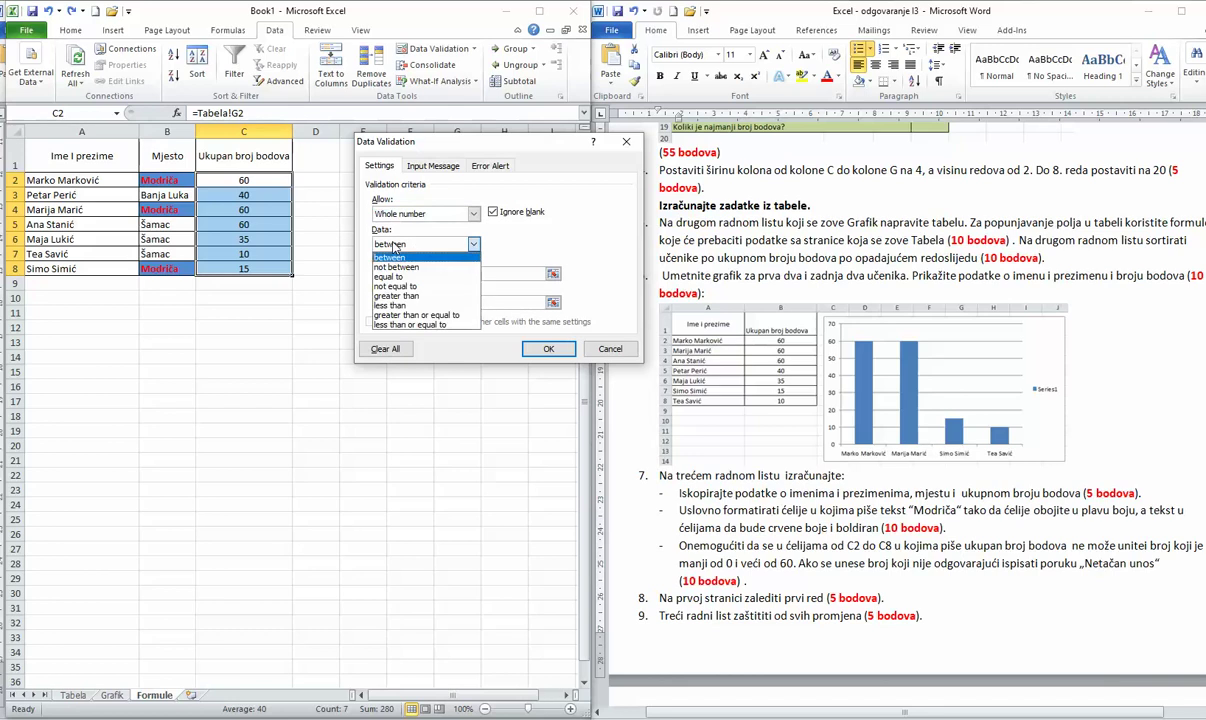
left_click(385, 242)
left_click(405, 271)
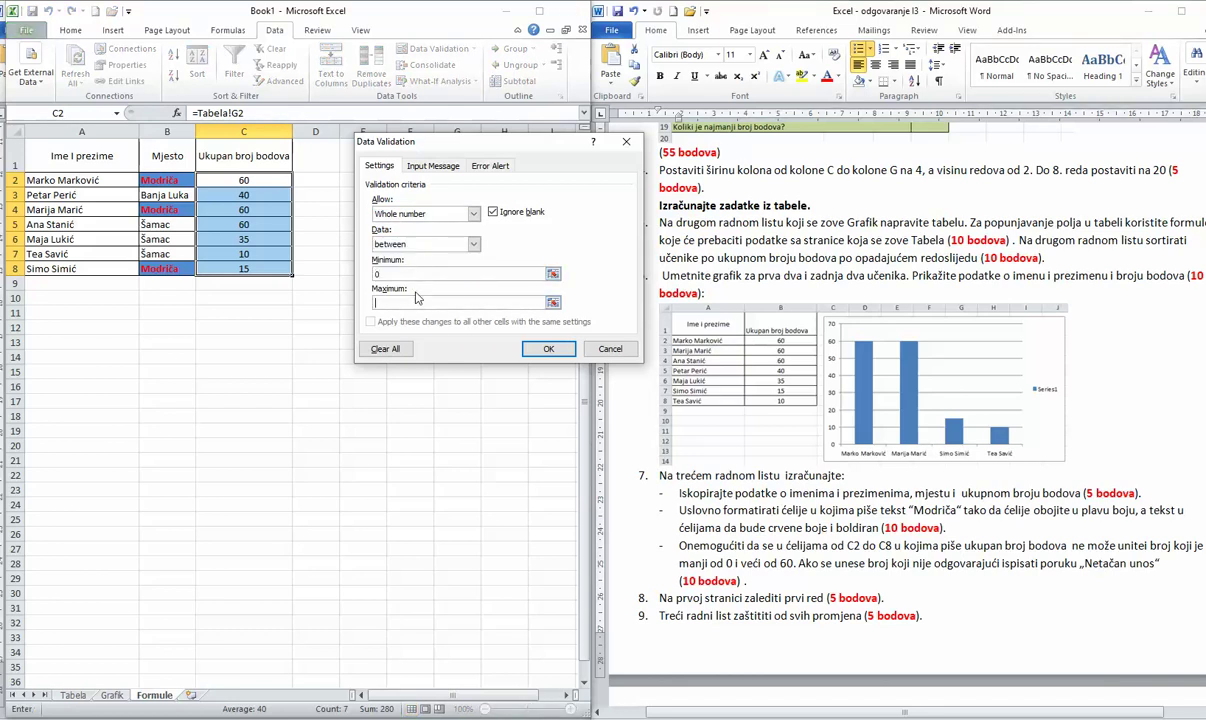
left_click(418, 299)
type("60")
key("alt+Tab")
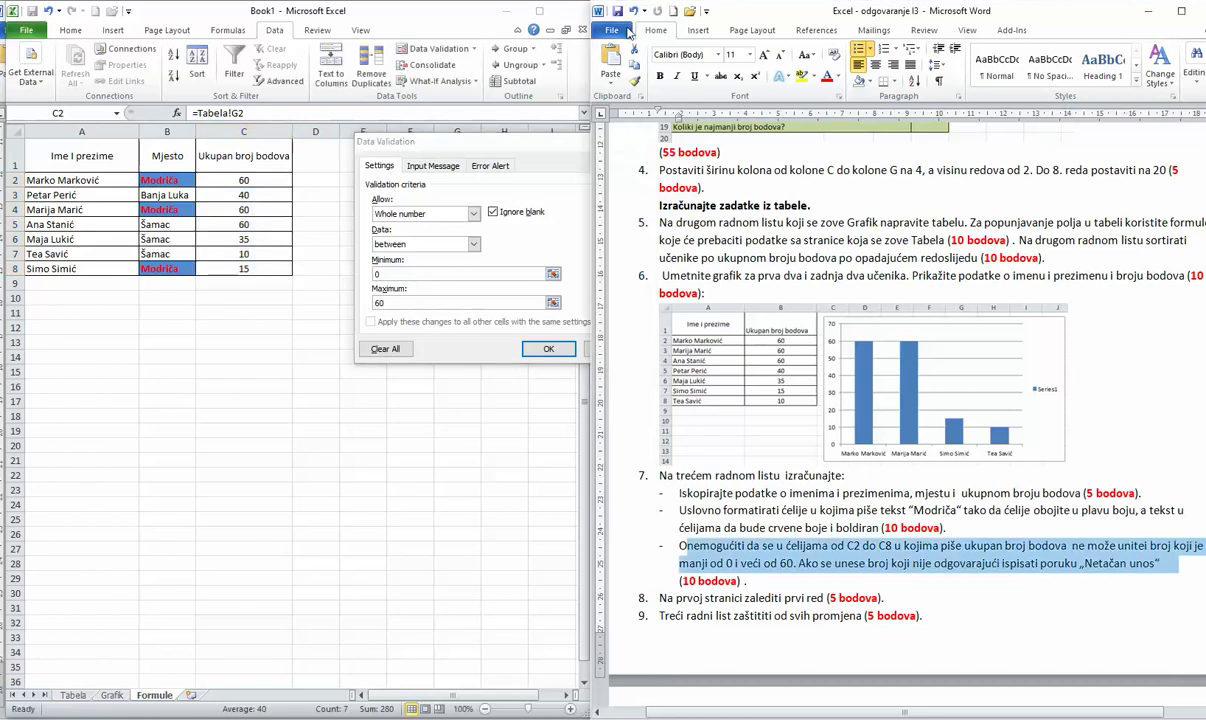
Step: Set the validation error message to 'Netačan unos!' and confirm the rule
left_click(483, 165)
left_click(512, 284)
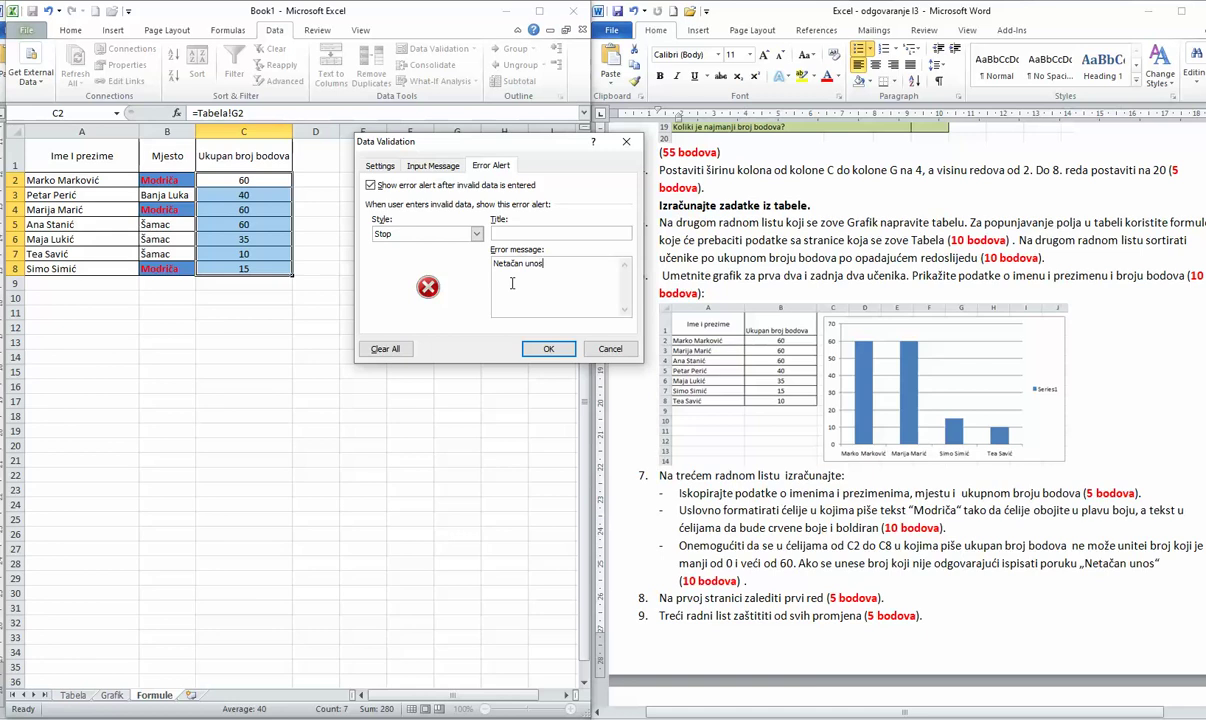
type("Netačan unos!")
left_click(548, 348)
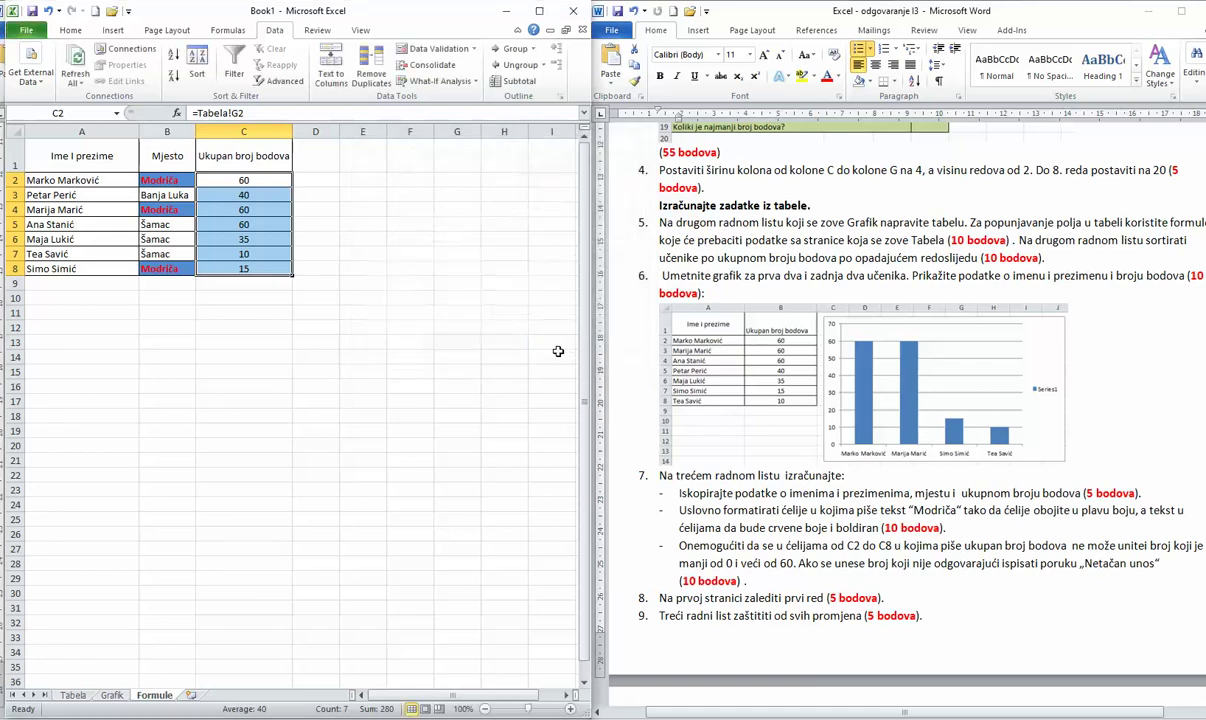
Step: Test the rule by entering 10000 in C7, then cancel to keep 10
left_click(245, 251)
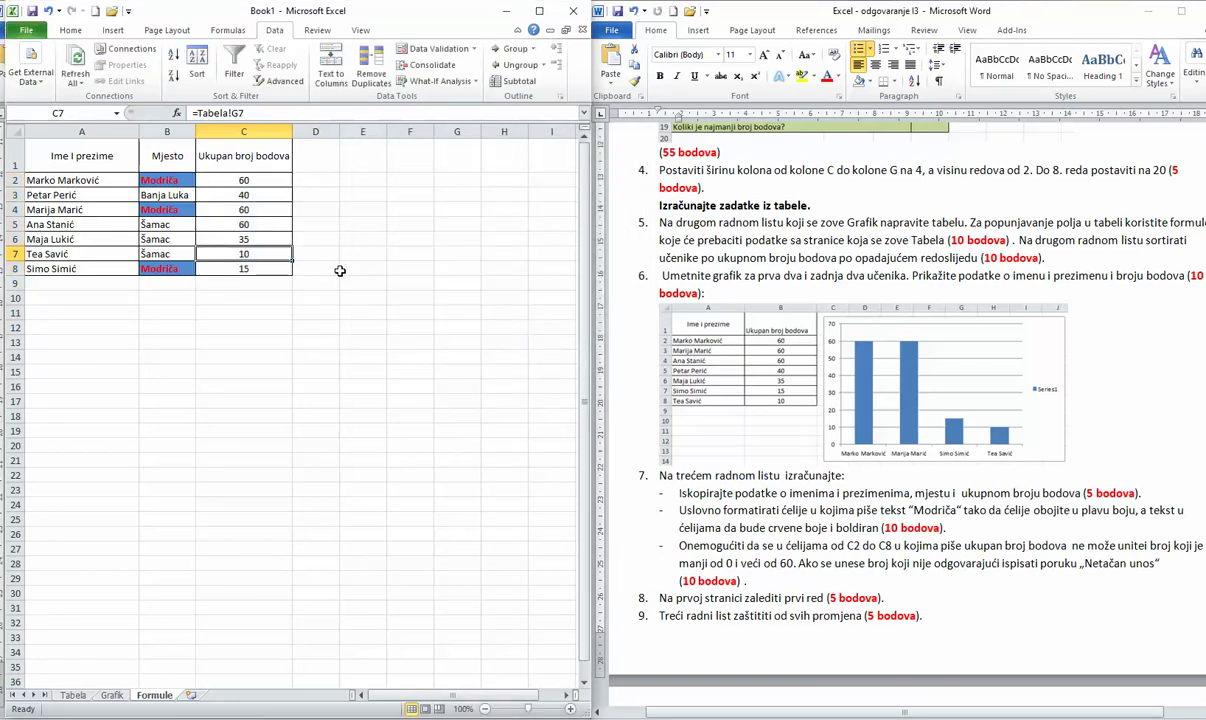
type("10000")
key("Return")
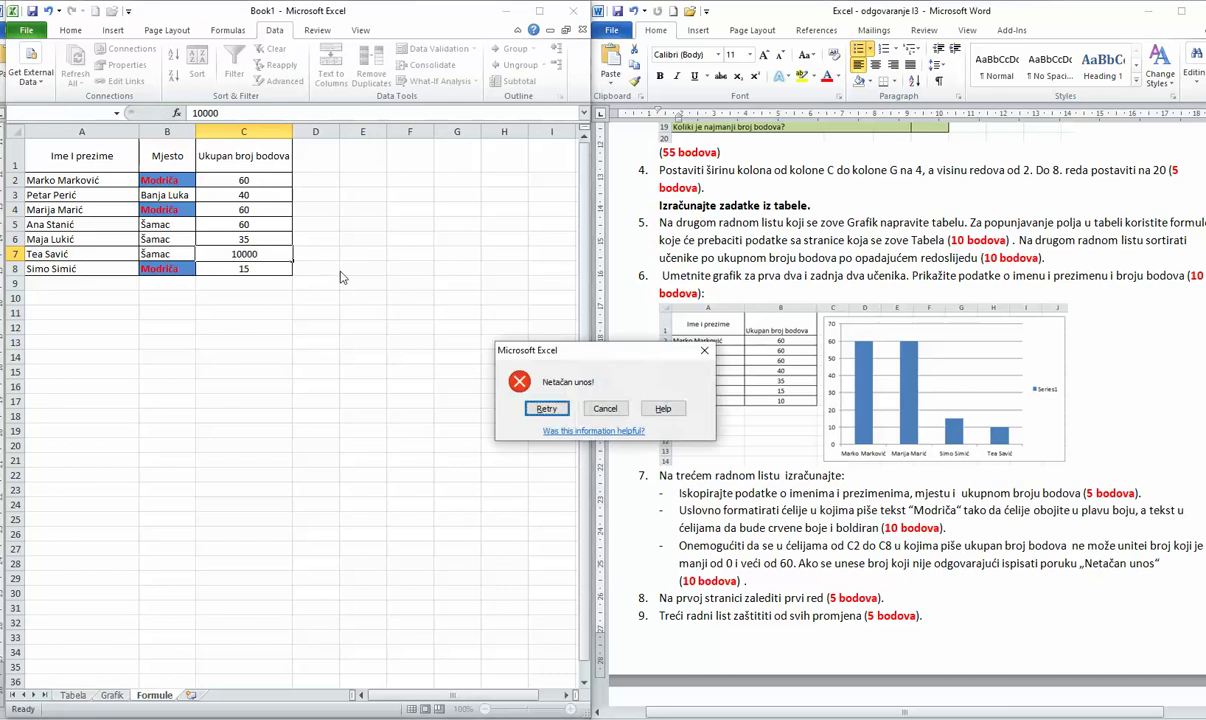
left_click(605, 408)
left_click_drag(515, 372, 505, 357)
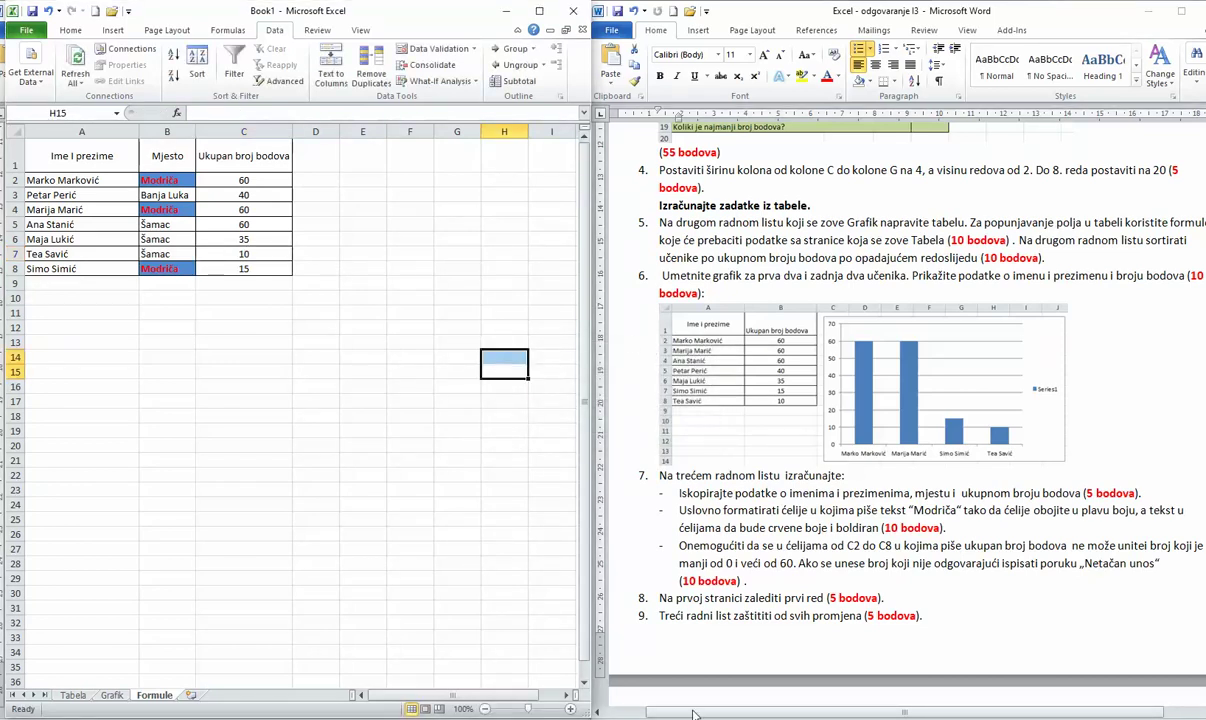
Step: Freeze the top row on the Tabela sheet and scroll to verify it stays
left_click(73, 695)
left_click(188, 555)
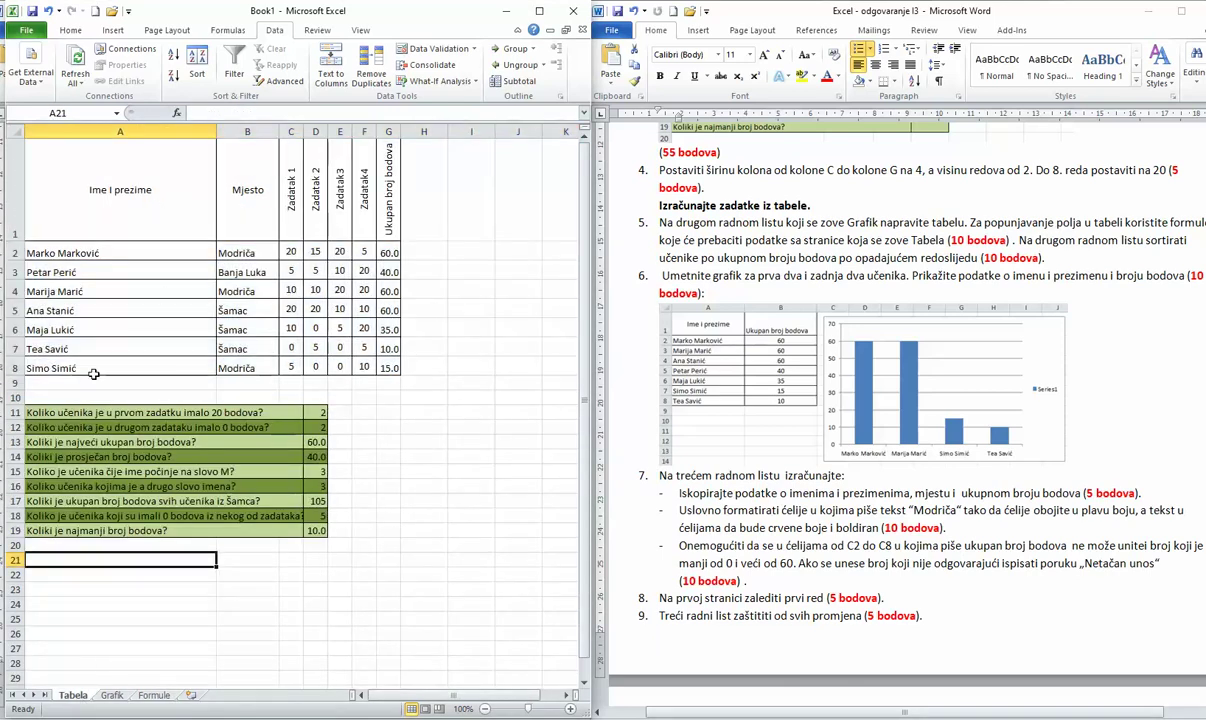
left_click(126, 222)
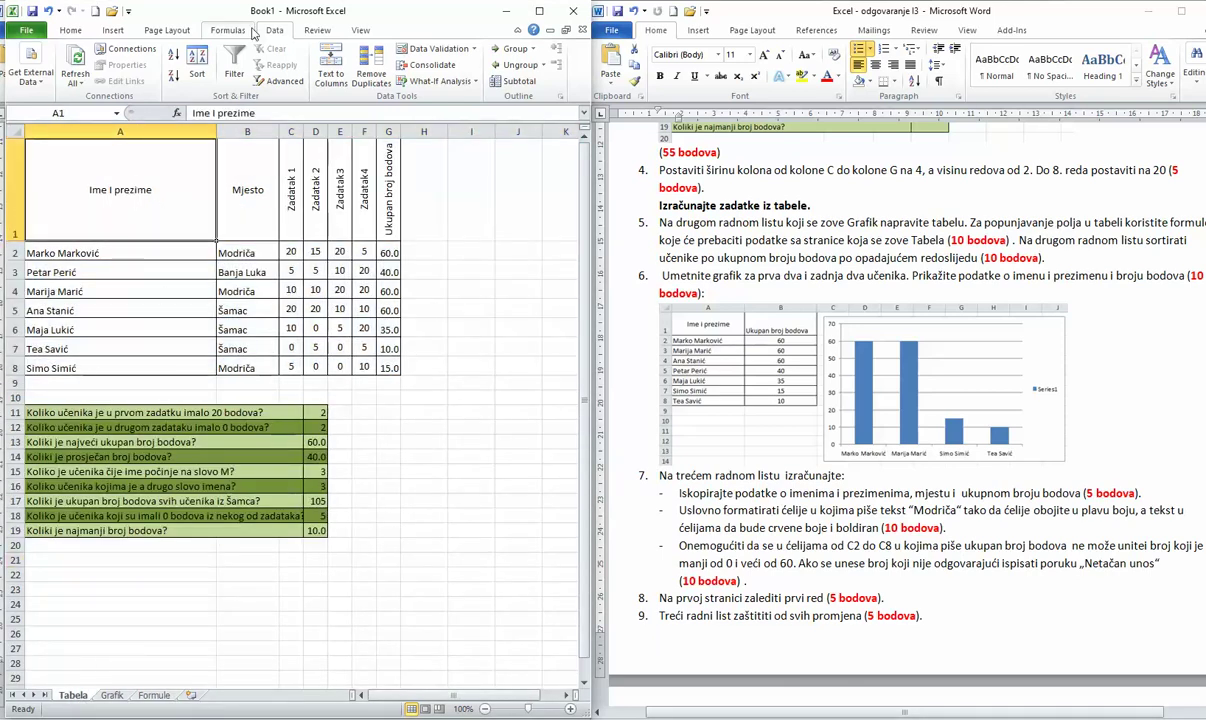
left_click(358, 31)
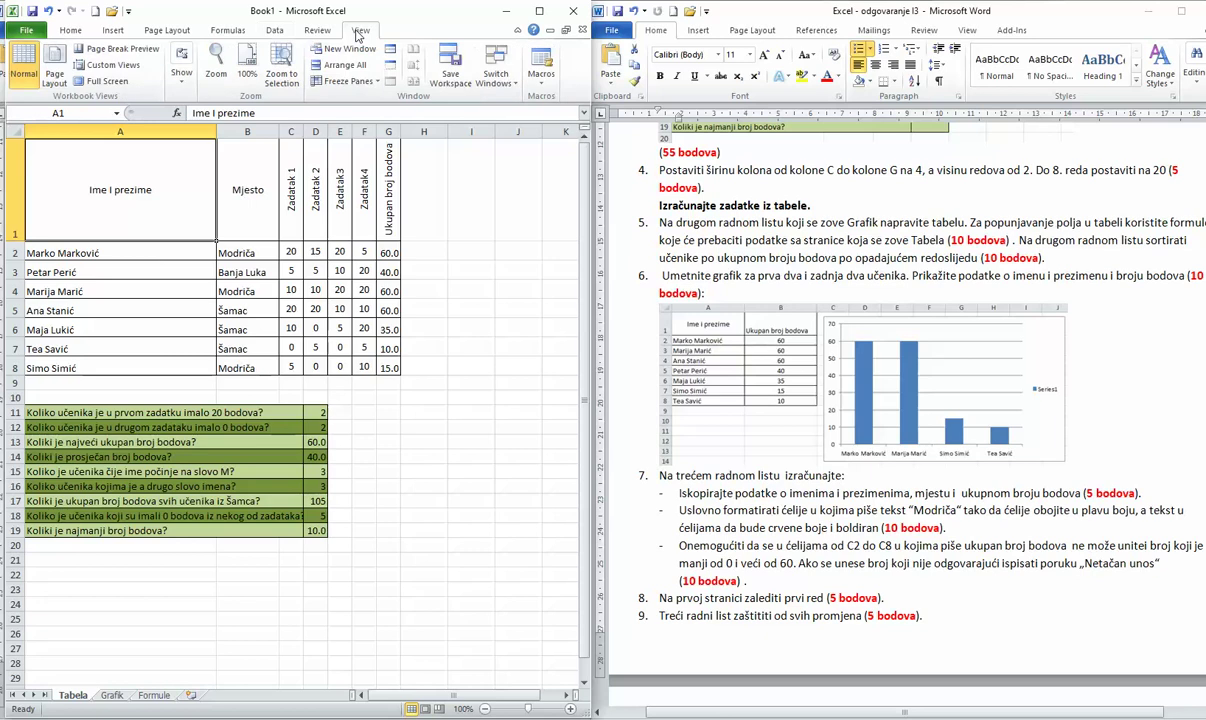
left_click(372, 83)
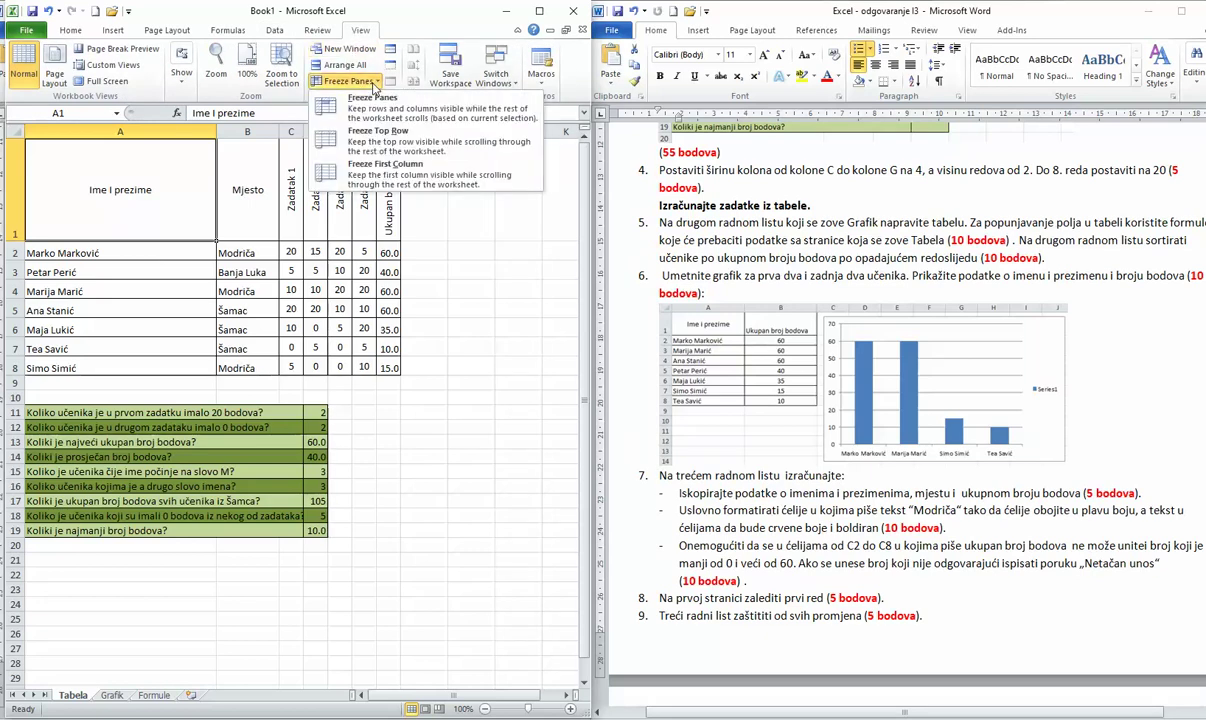
left_click(378, 142)
scroll(426, 366, "down", 6)
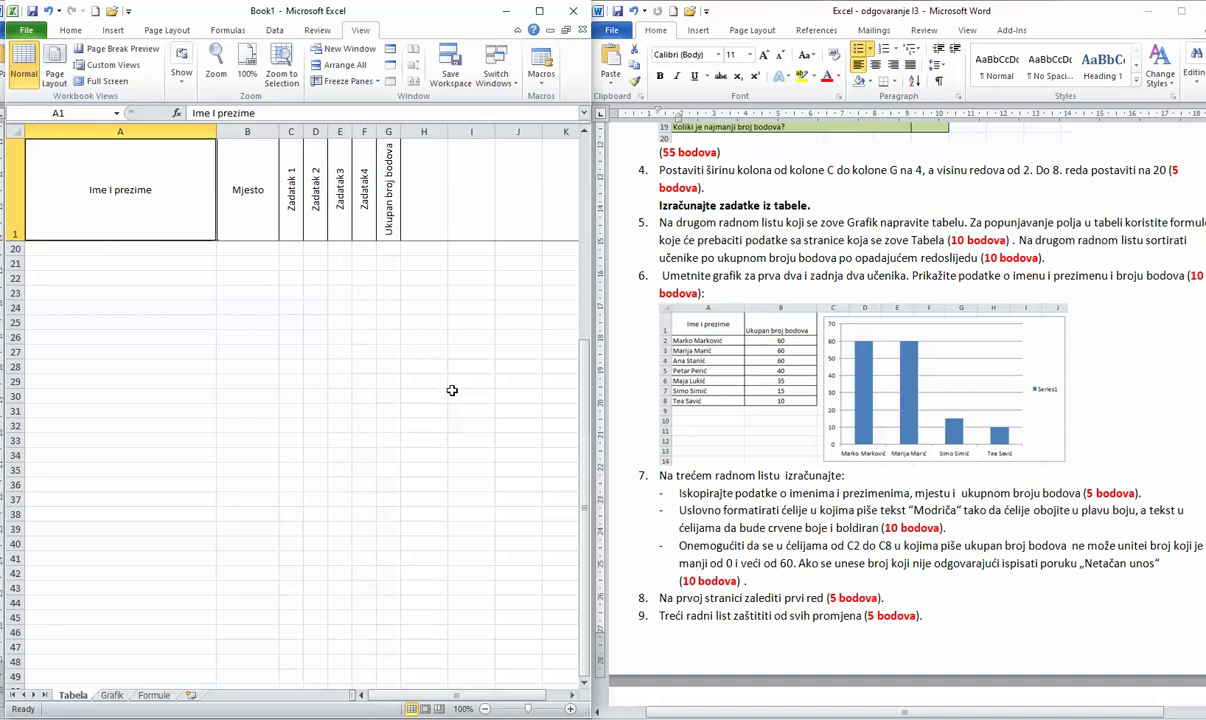
scroll(426, 366, "up", 3)
scroll(452, 385, "down", 5)
scroll(452, 385, "up", 8)
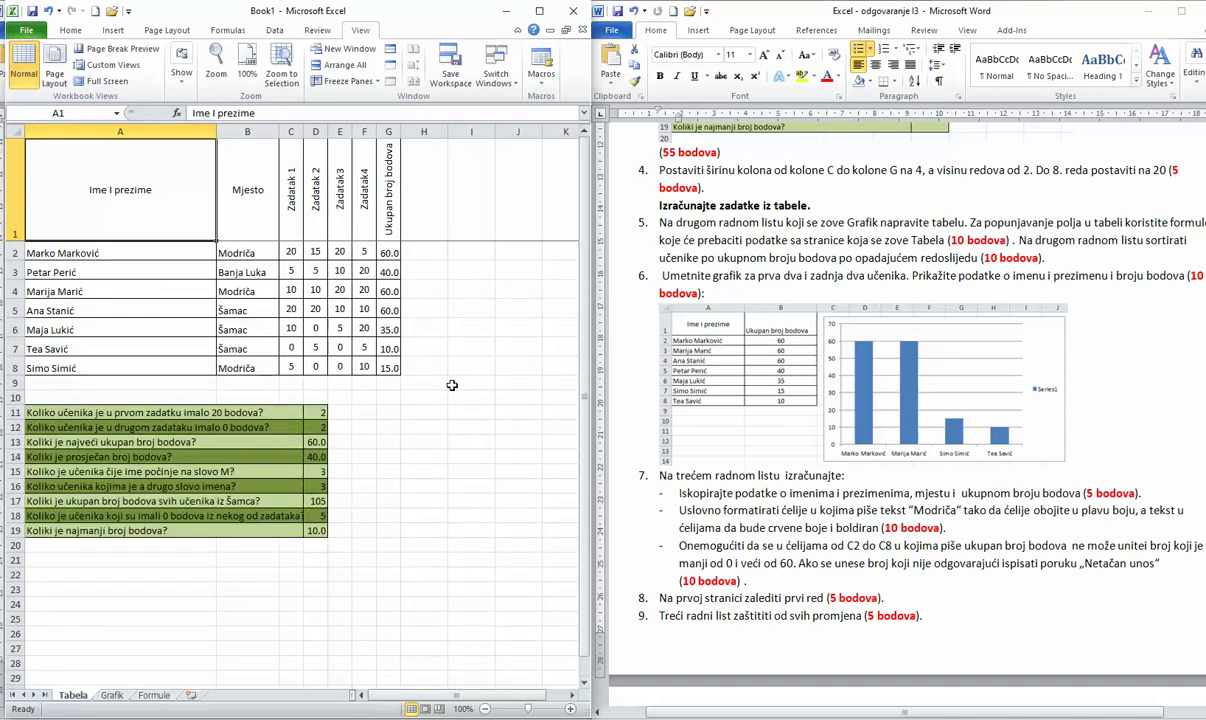
Step: Check the next task in the instructions and return to the Formule sheet
left_click(774, 615)
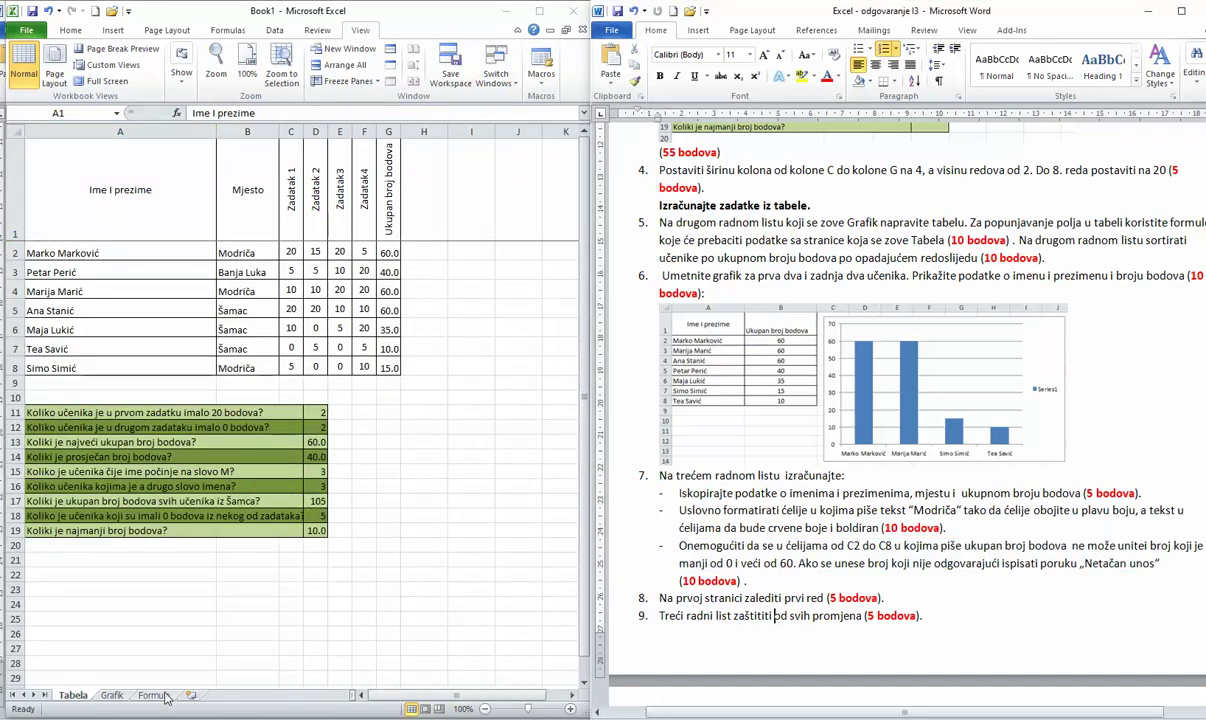
key("alt+Tab")
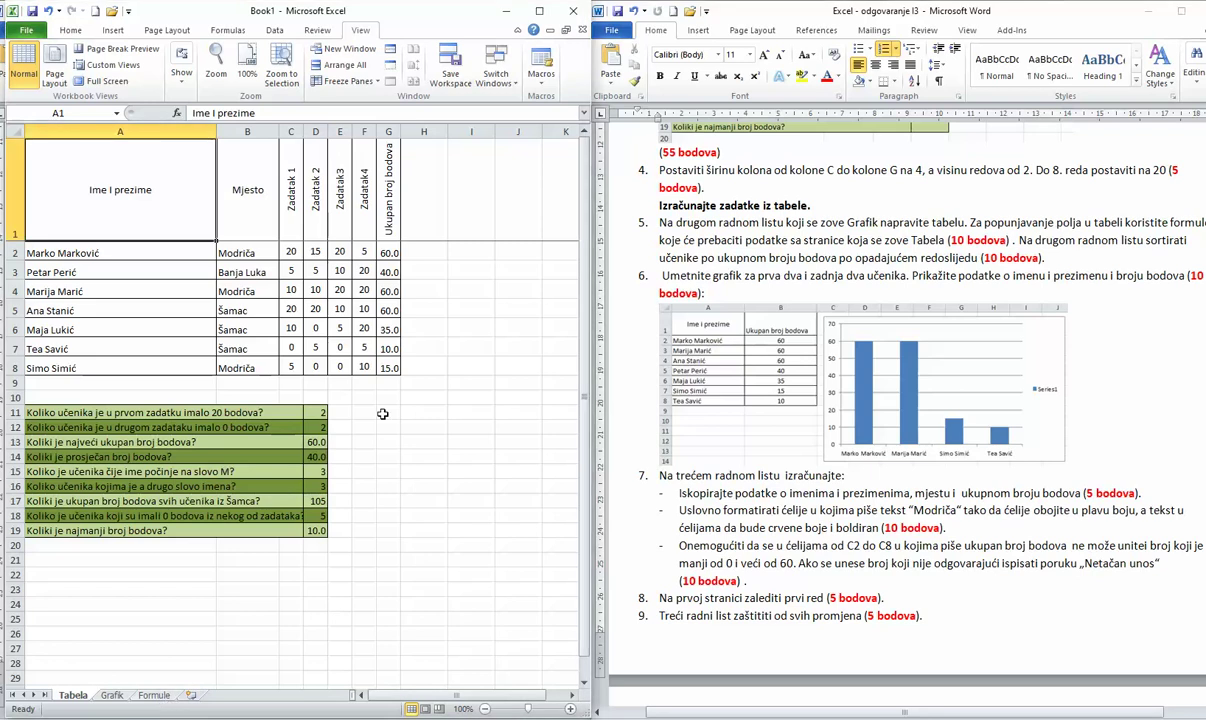
left_click(154, 694)
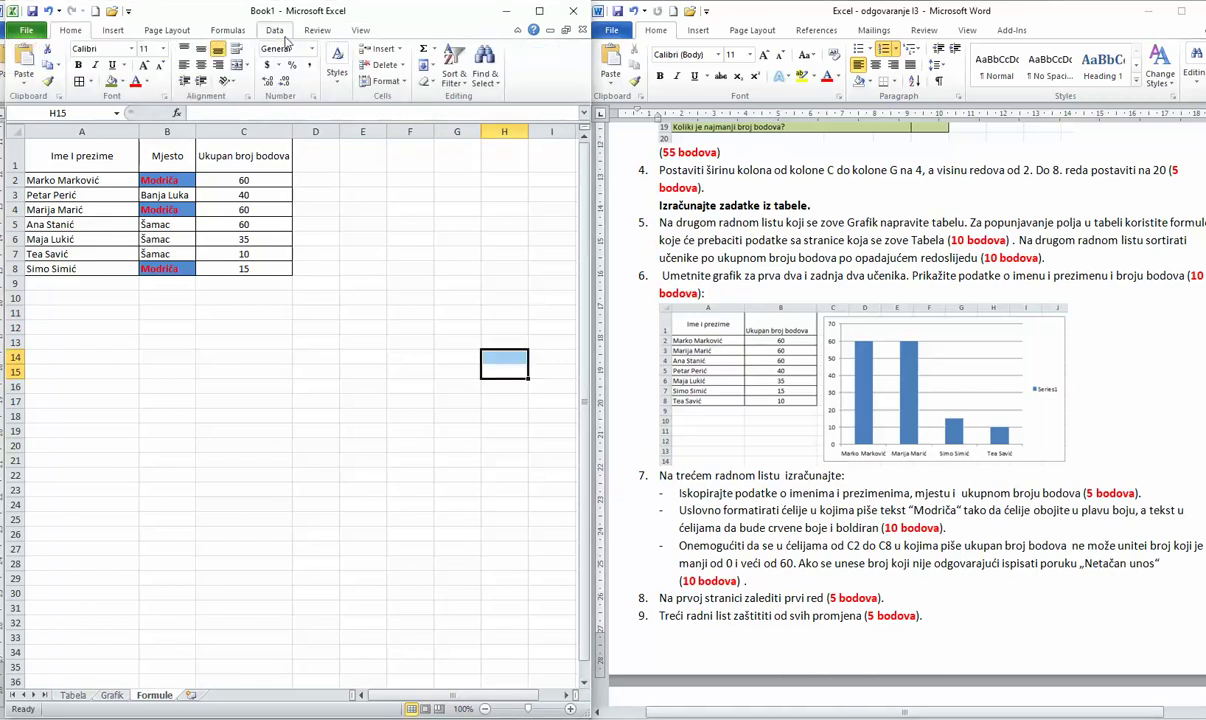
Step: Begin protecting the Formule sheet, allowing formatting, inserting, deleting, sorting, filtering and editing objects
left_click(320, 36)
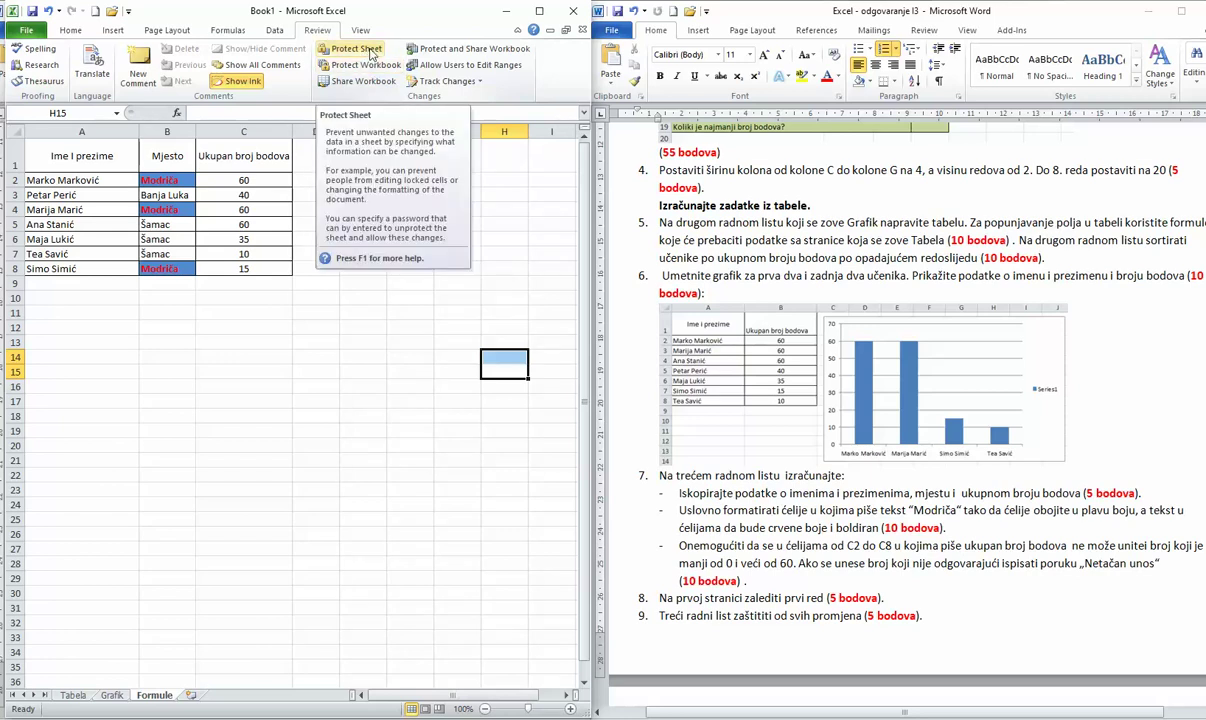
left_click(371, 50)
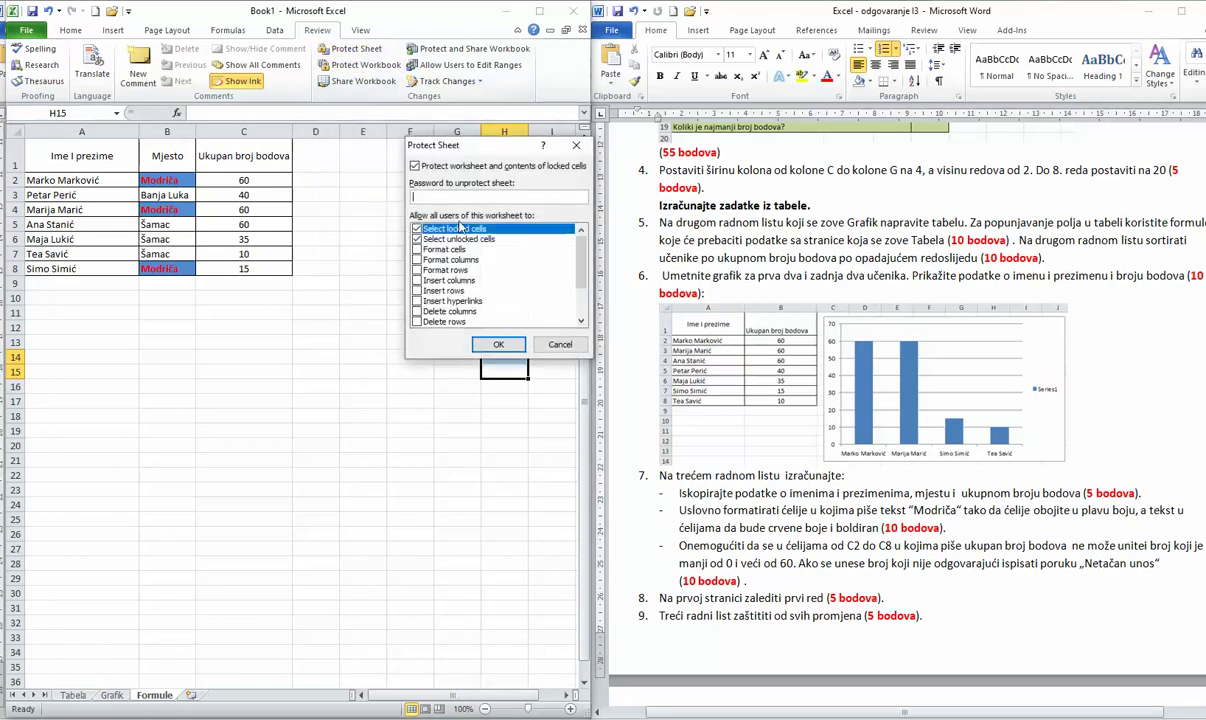
left_click_drag(447, 136, 330, 258)
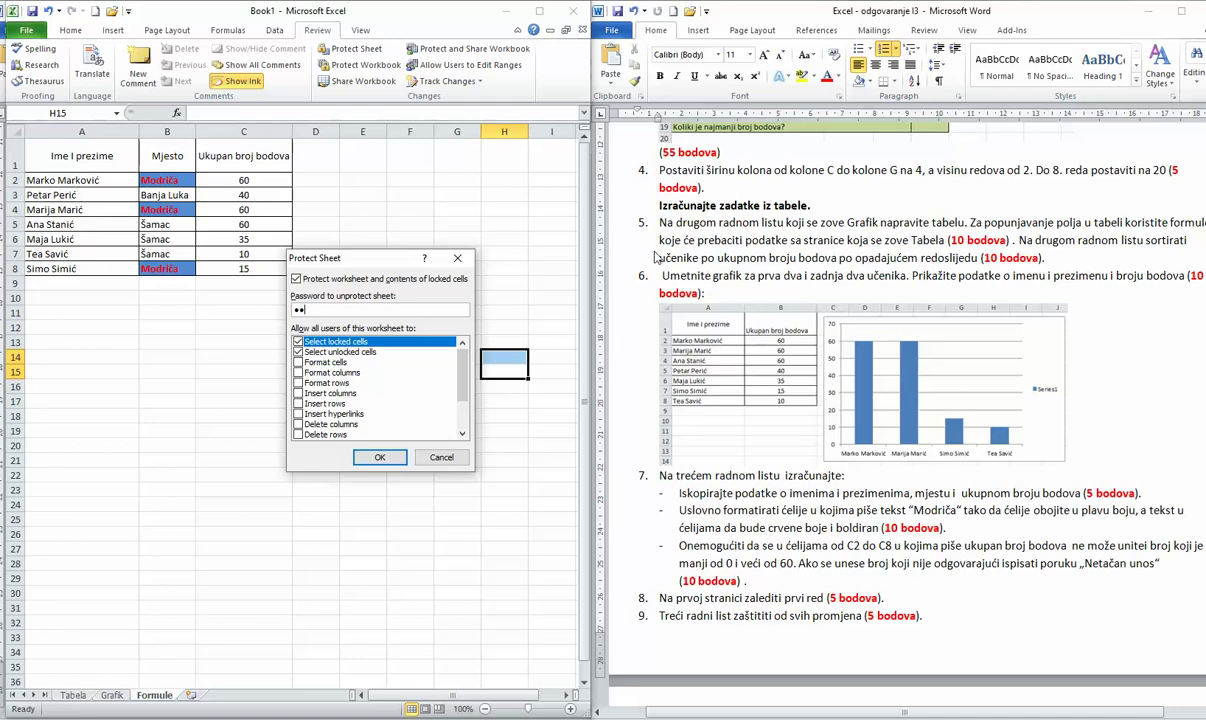
left_click(297, 362)
left_click(297, 372)
left_click(297, 383)
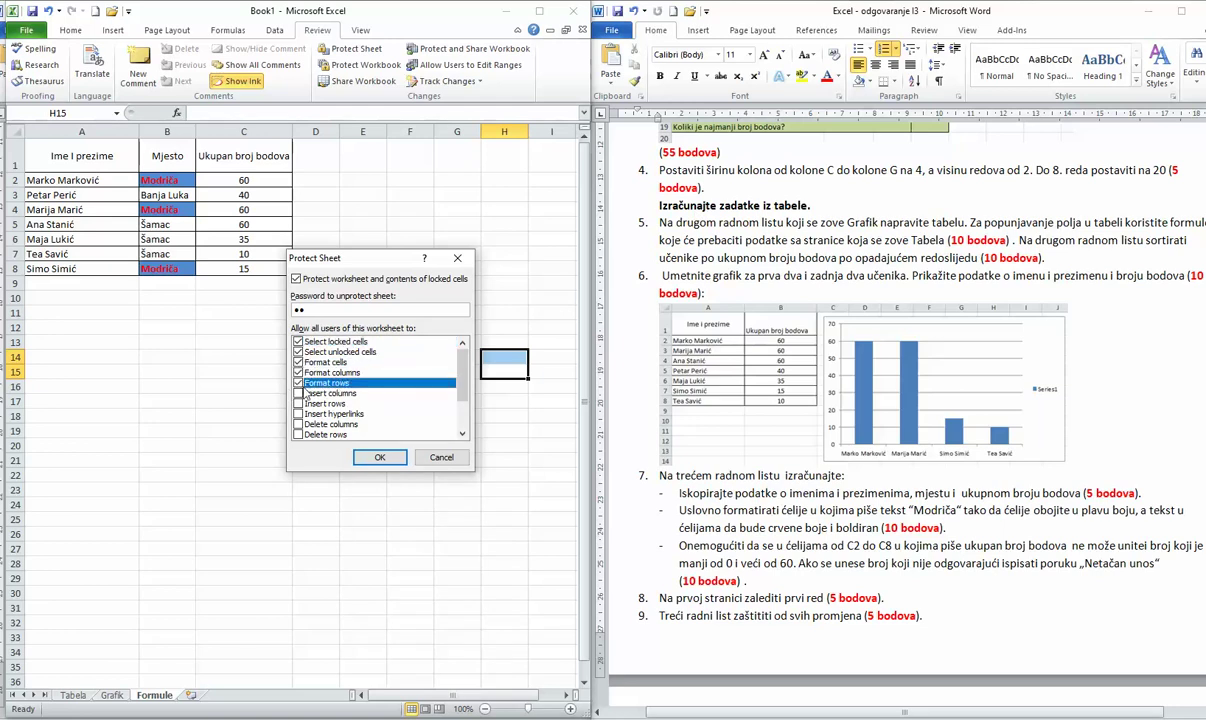
left_click(298, 393)
left_click(297, 403)
left_click(297, 413)
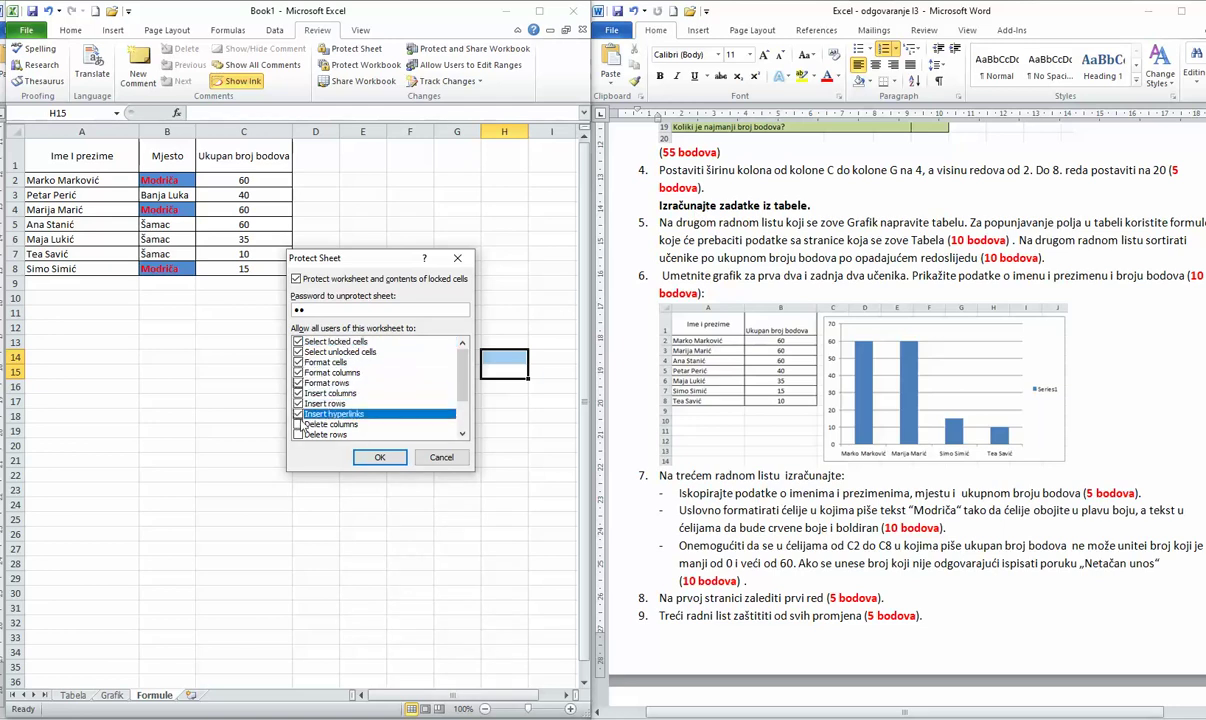
left_click(297, 424)
left_click(297, 432)
left_click(297, 424)
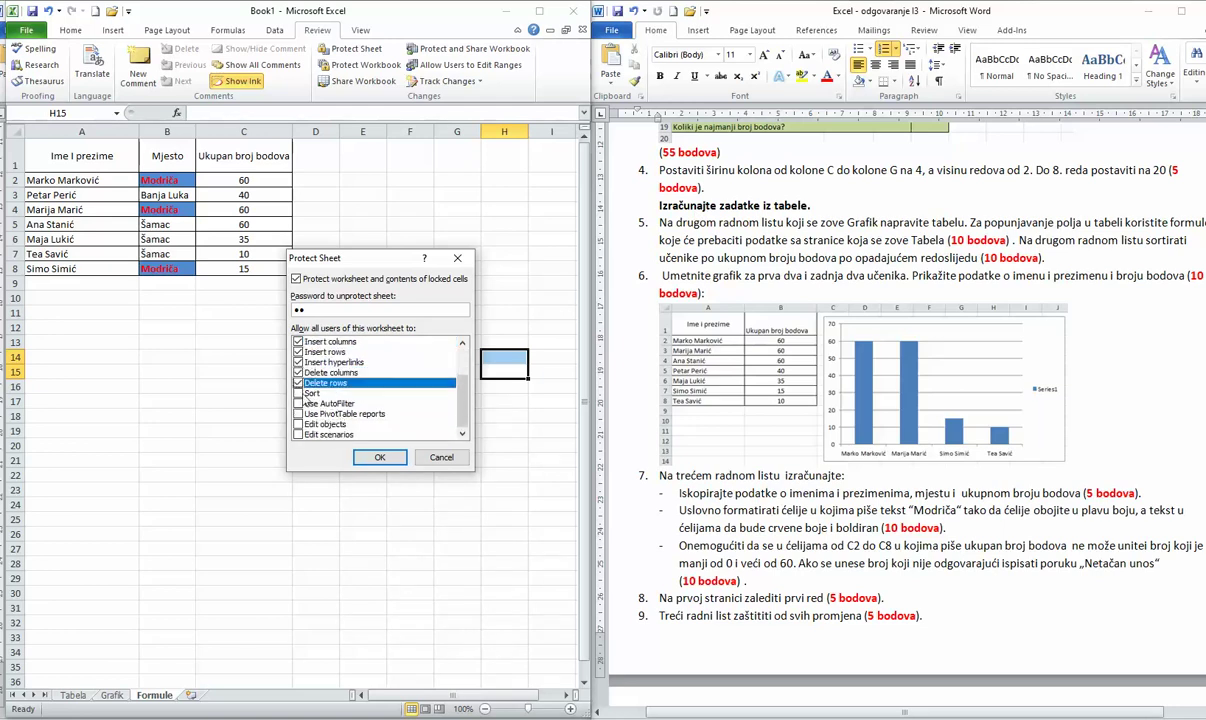
left_click(306, 405)
left_click(297, 413)
left_click(297, 424)
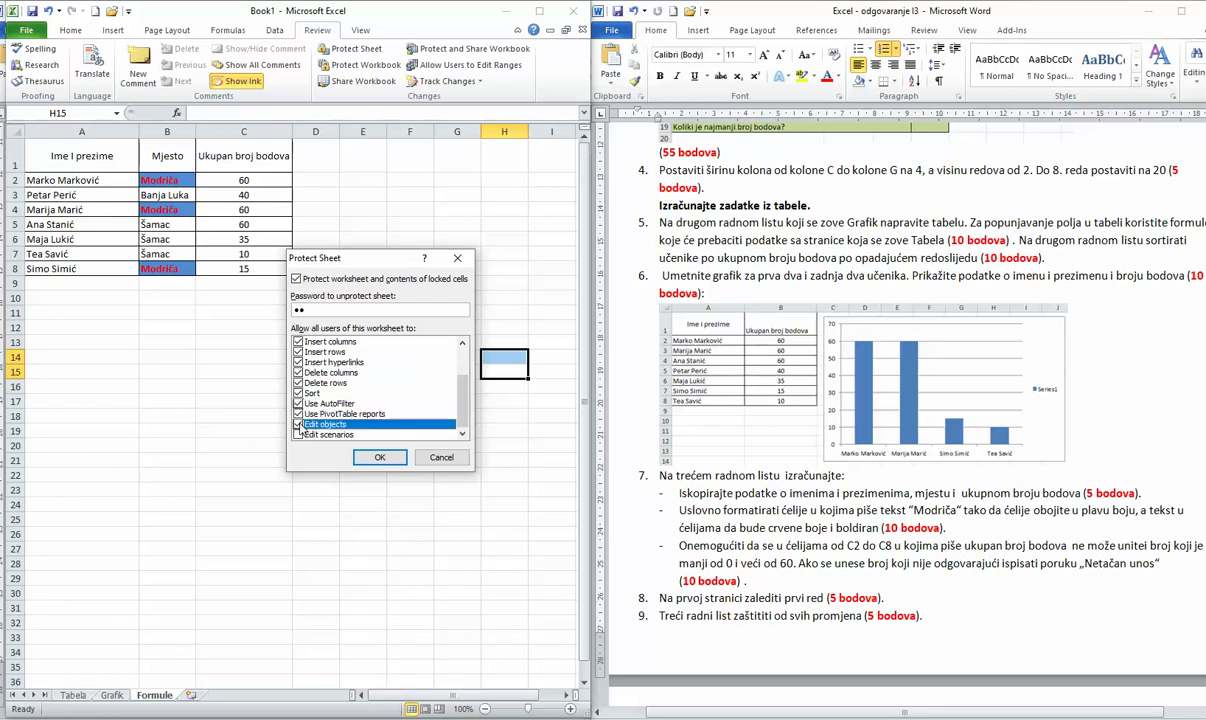
left_click(298, 434)
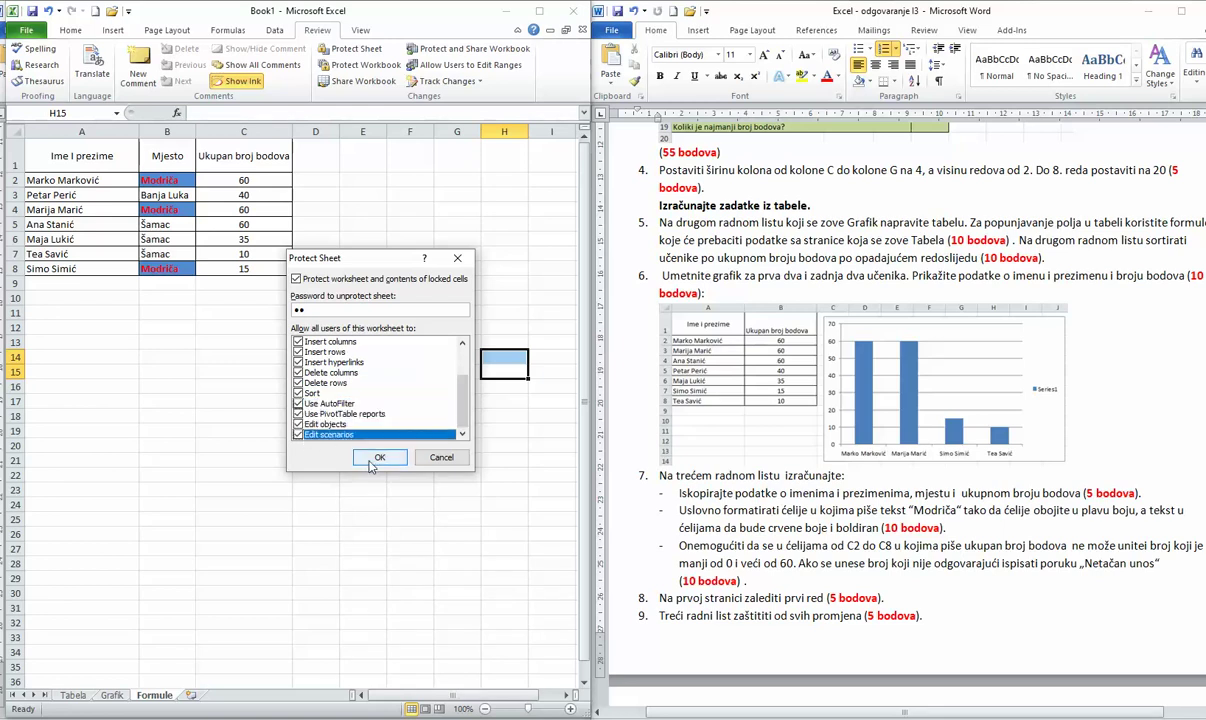
Step: Apply the protection with a sheet password and confirm it
left_click(379, 458)
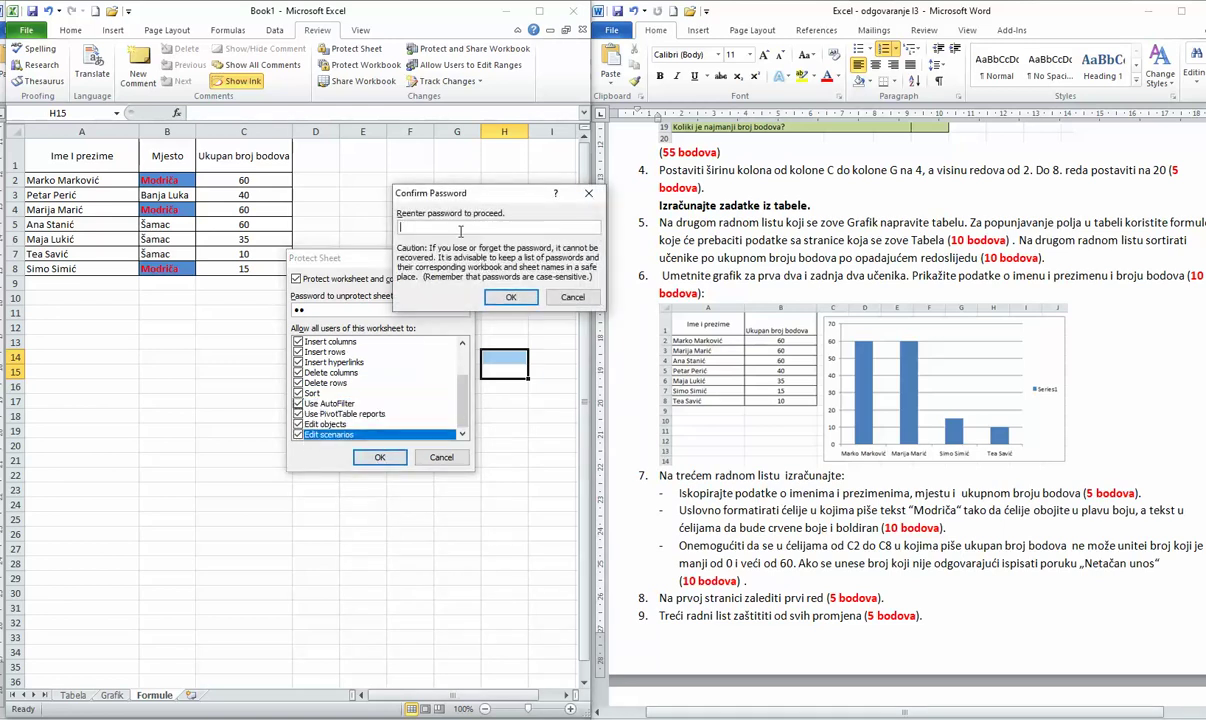
type("12")
left_click(508, 297)
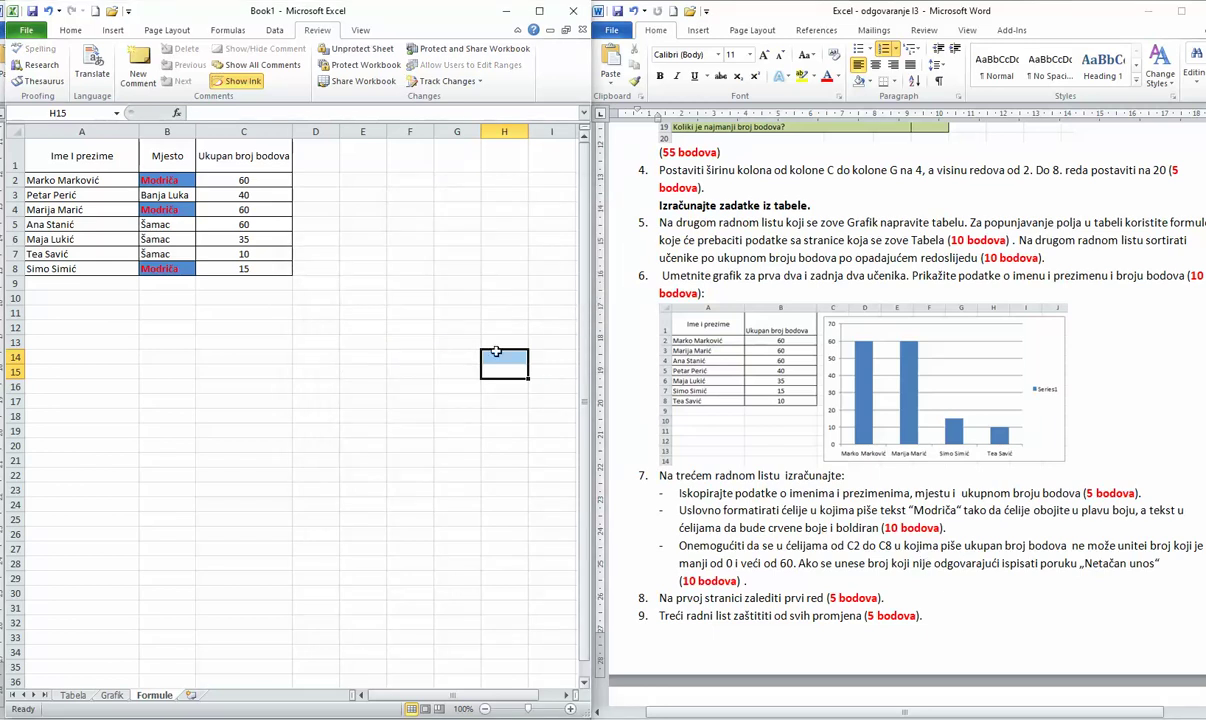
Step: Test protection by deleting cell G12, dismiss the read-only warning, and review the instructions
left_click(470, 336)
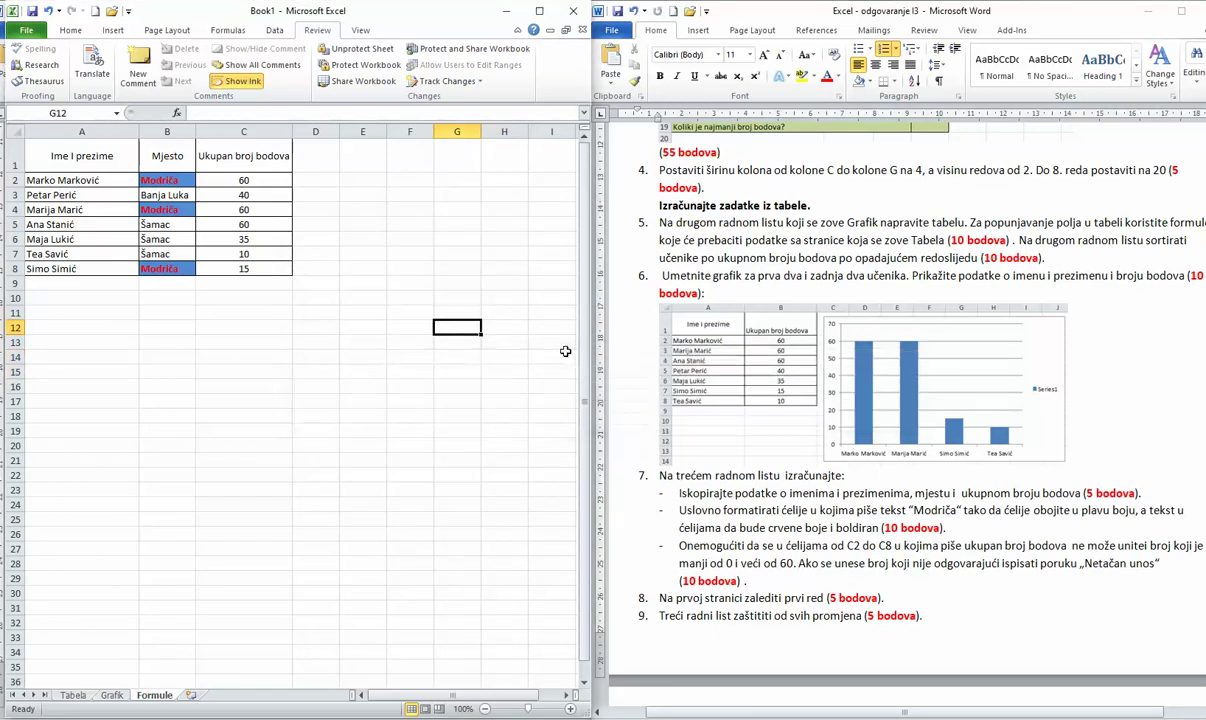
key("Delete")
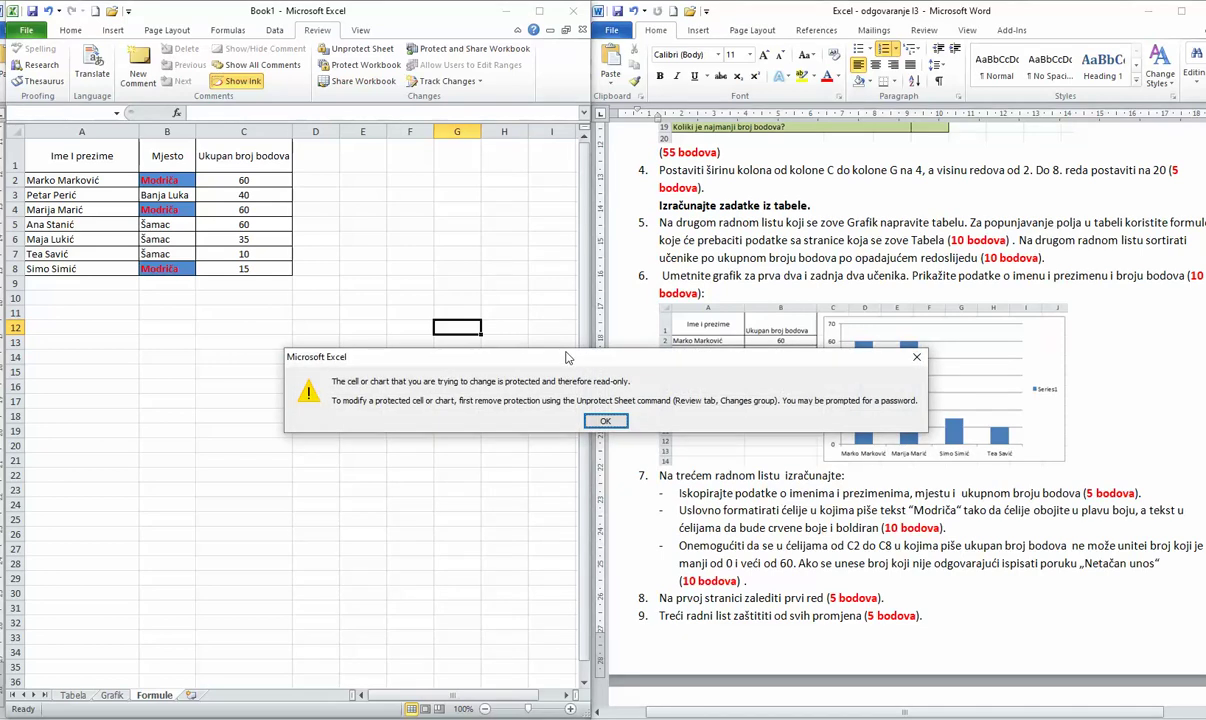
key("Return")
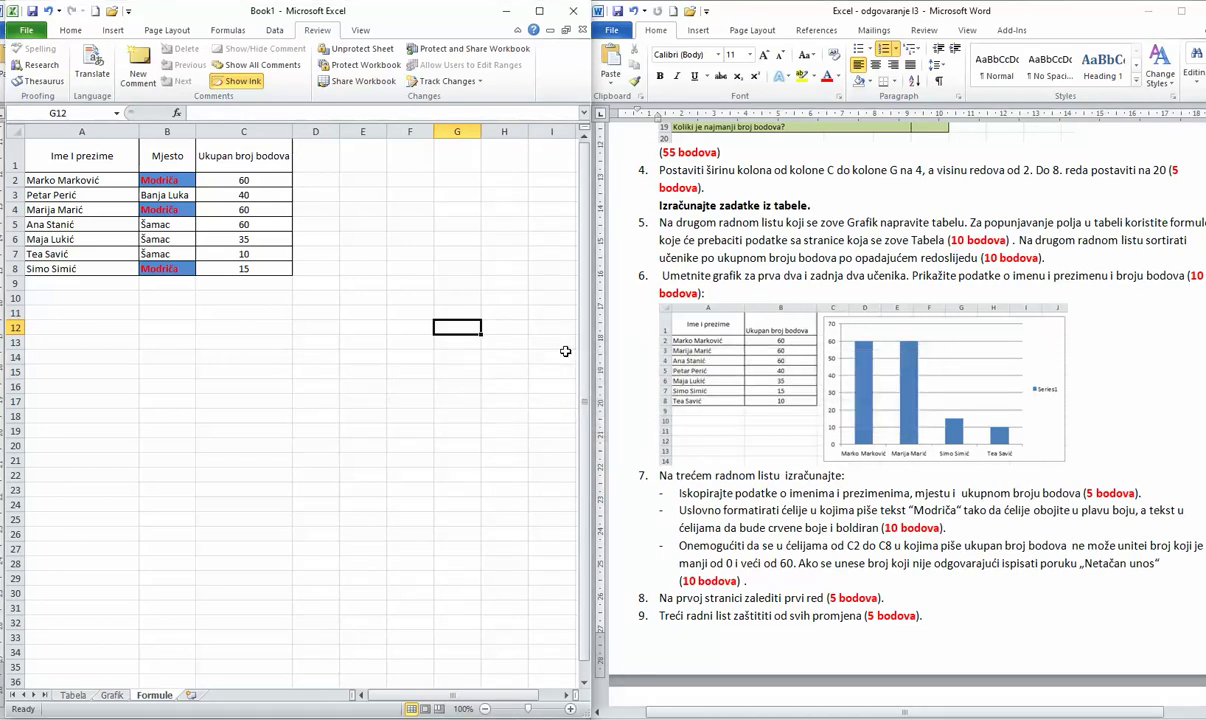
left_click(789, 612)
scroll(787, 614, "down", 4)
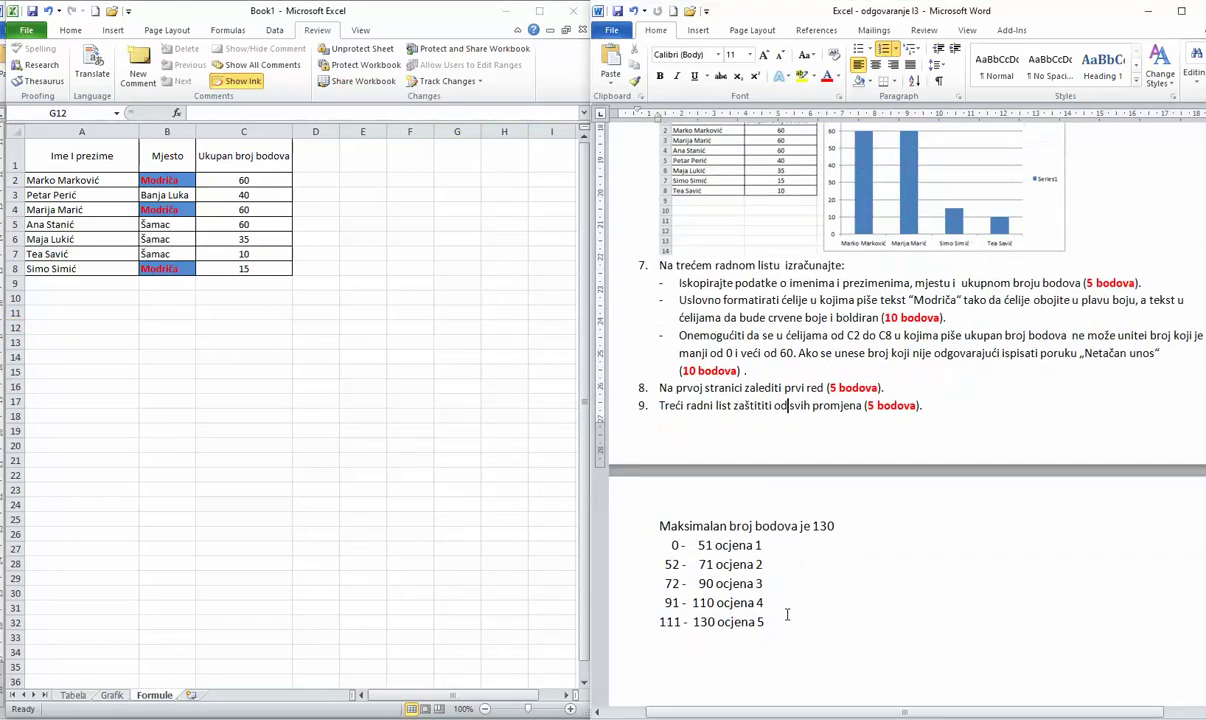